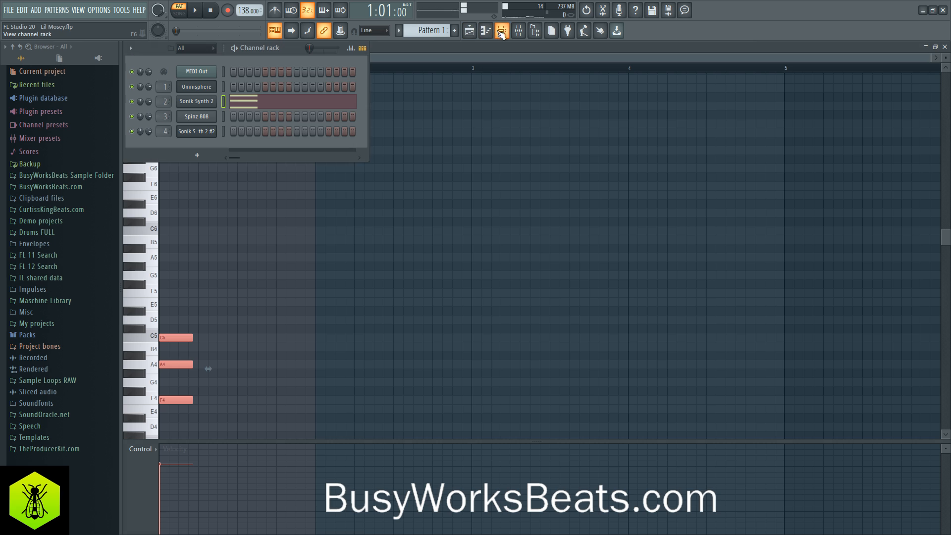
- Set the Sonik Synth 2 opening chord of F4, A4 and C5 to seven steps long, and play it back
left_click(211, 318)
key("space")
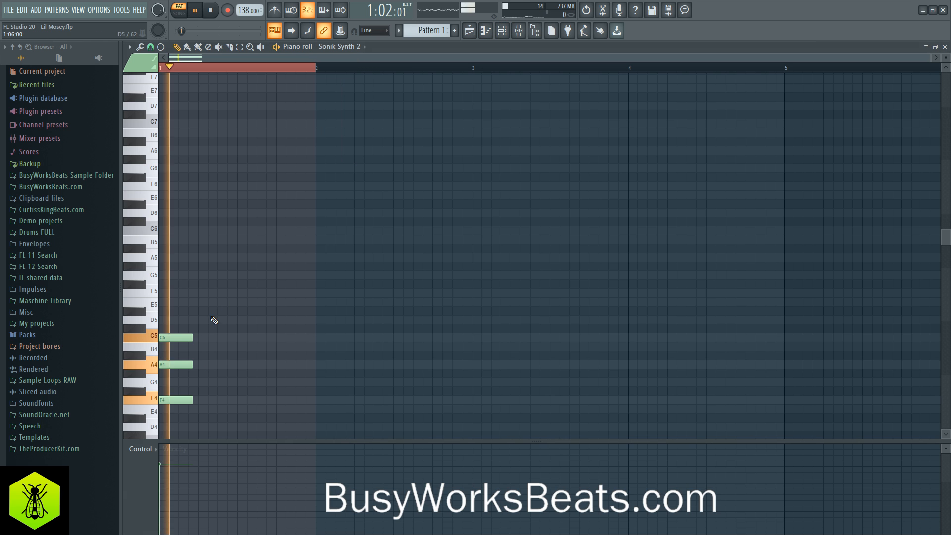
key("space")
left_click_drag(183, 307, 226, 398)
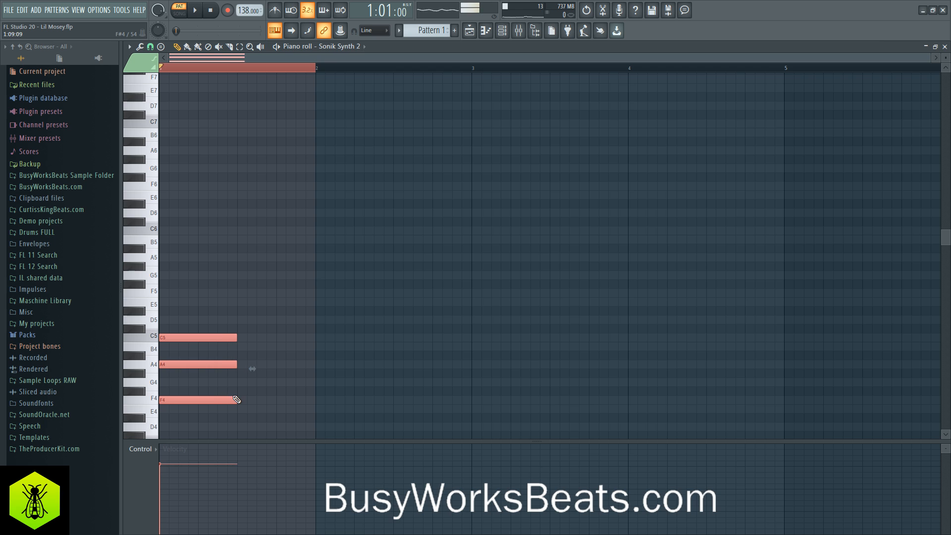
left_click(241, 399)
key("space")
key("space")
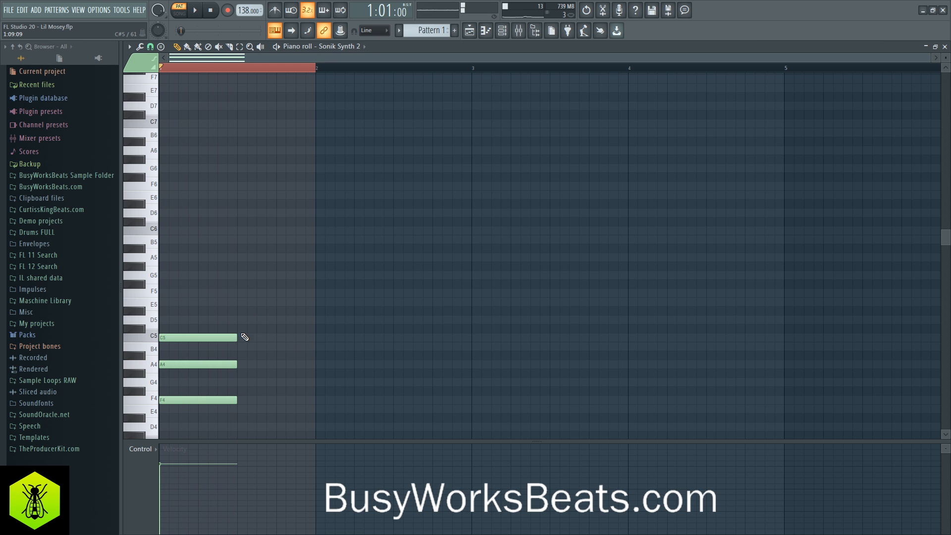
left_click_drag(237, 317, 229, 398)
left_click(229, 399)
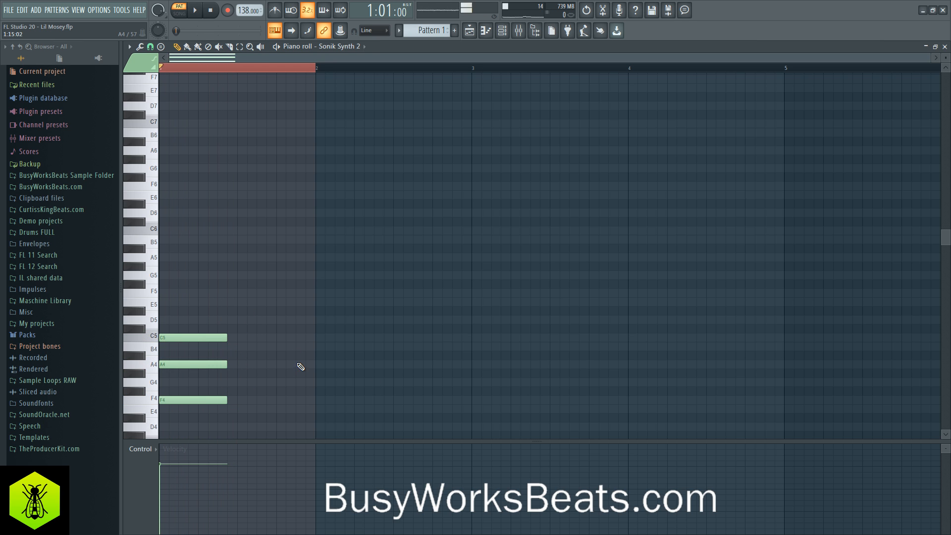
key("space")
- Add a second seven-step chord of A4, C5 and E5 on beat 3 of bar 1, and play it back
key("space")
left_click_drag(243, 315, 286, 366)
key("space")
key("space")
left_click(254, 328)
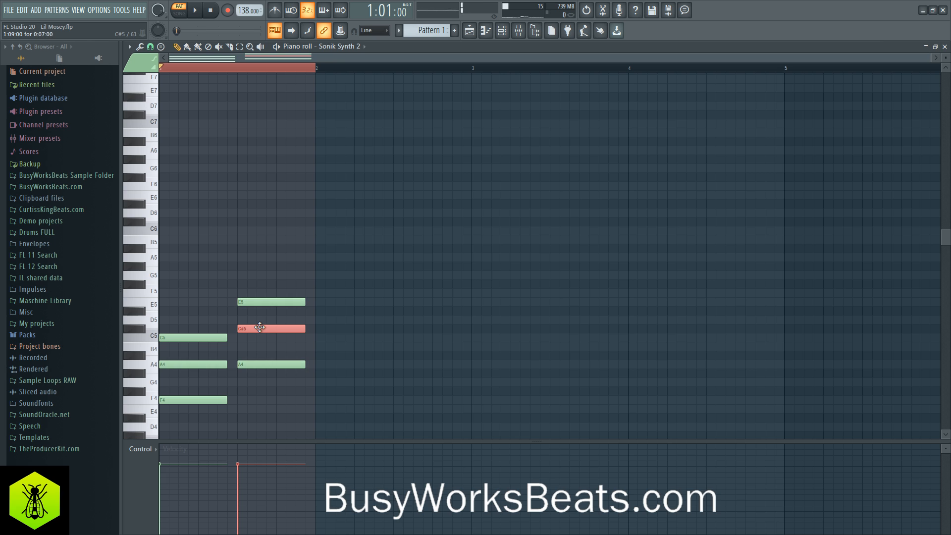
left_click_drag(257, 326, 263, 330)
left_click(264, 331)
key("space")
key("space")
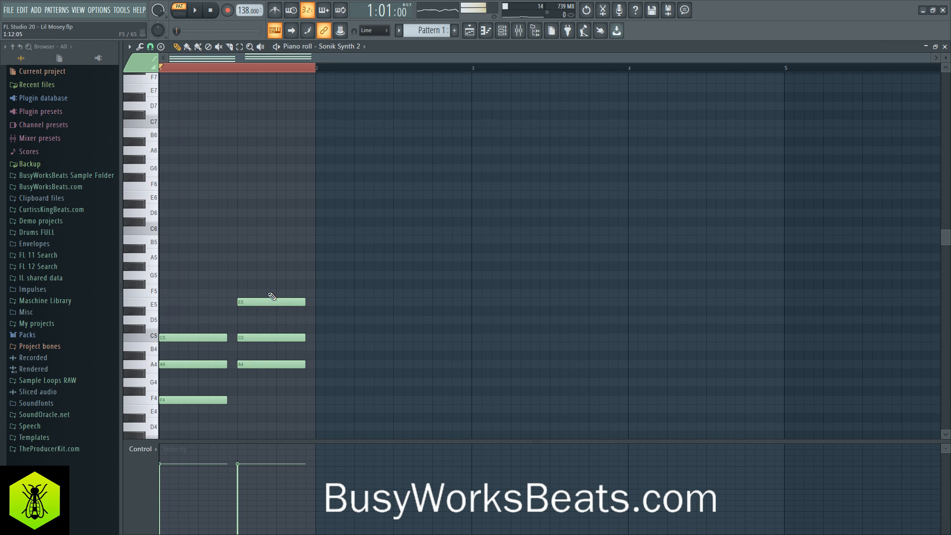
- Clear the timeline selection over bar 1 and play back the two chords from the start
left_click(292, 70)
left_click(290, 69)
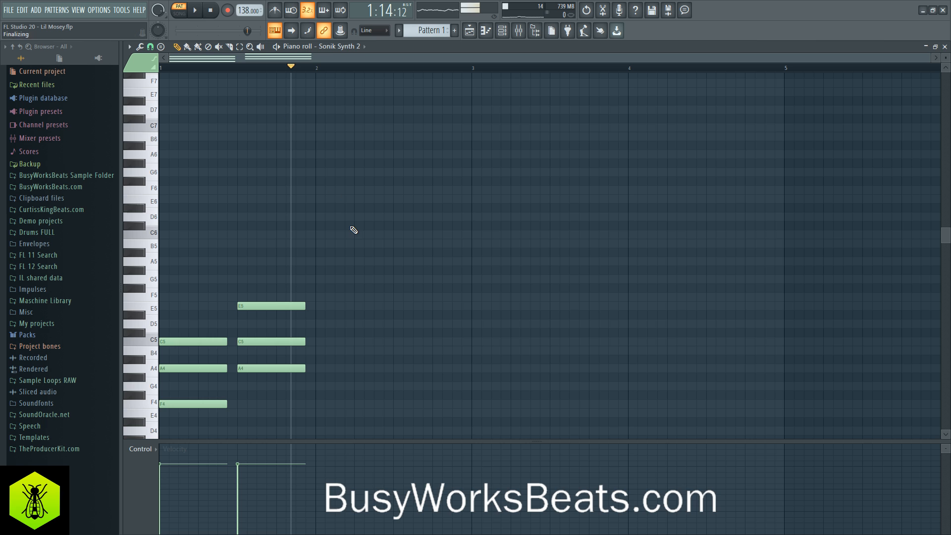
left_click_drag(354, 230, 267, 410, "ctrl")
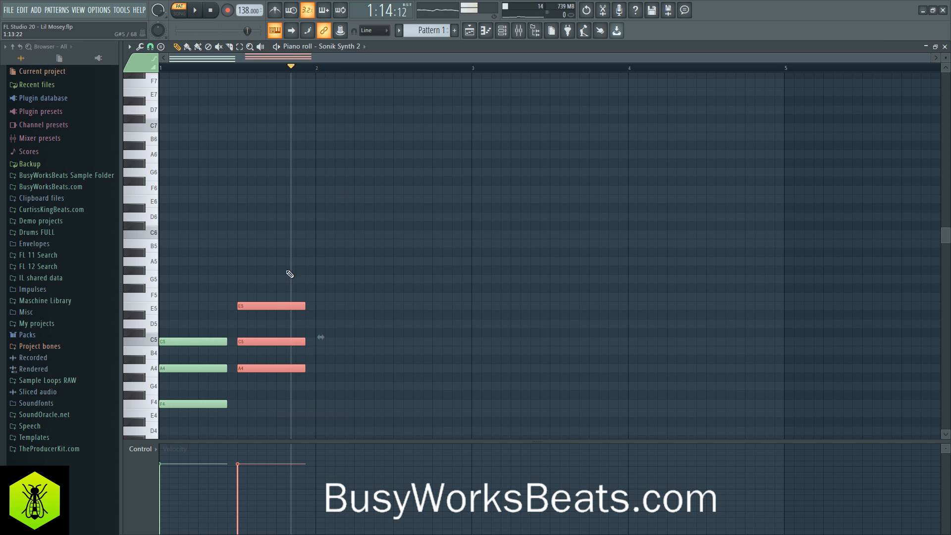
left_click(213, 13)
left_click(307, 217, "ctrl")
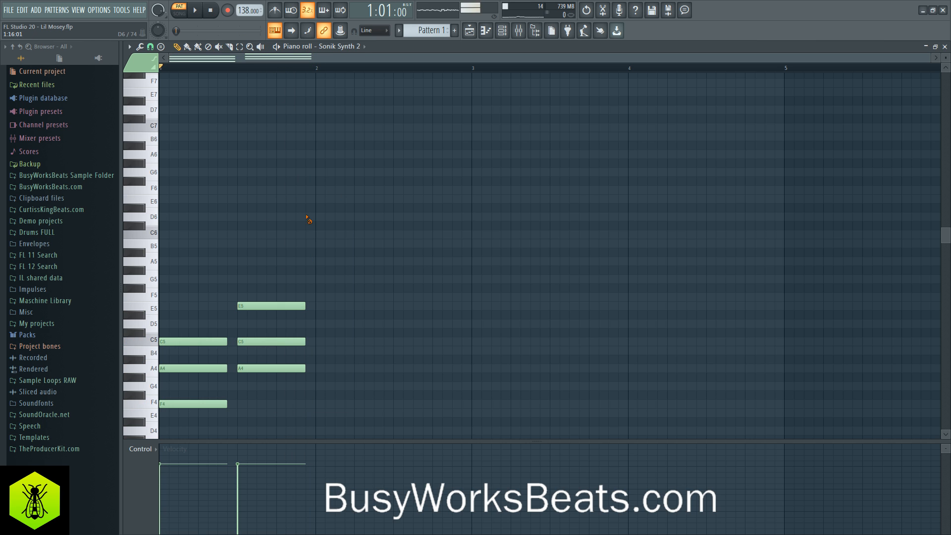
key("space")
key("space")
key("space")
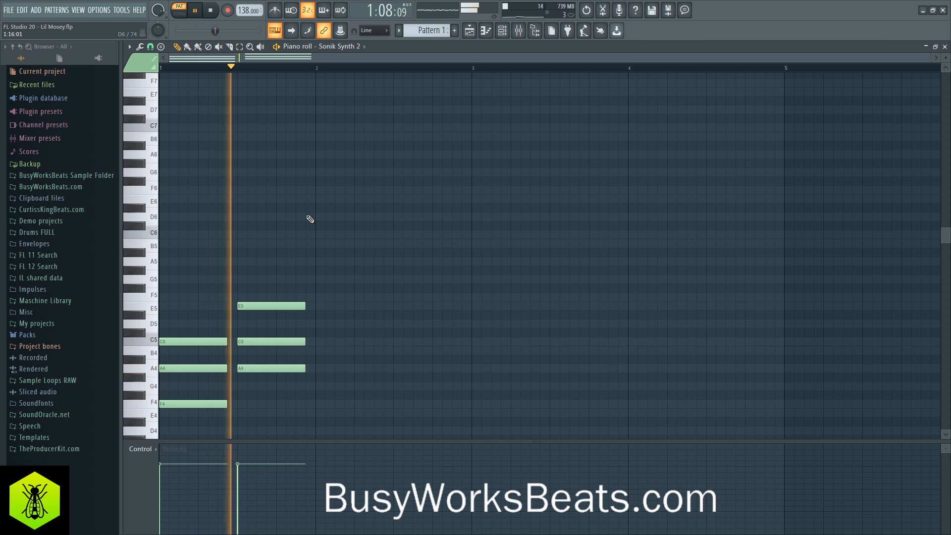
key("space")
- Tap the project tempo to 140 BPM with the tempo tapper and play the chords at that speed
right_click(248, 11)
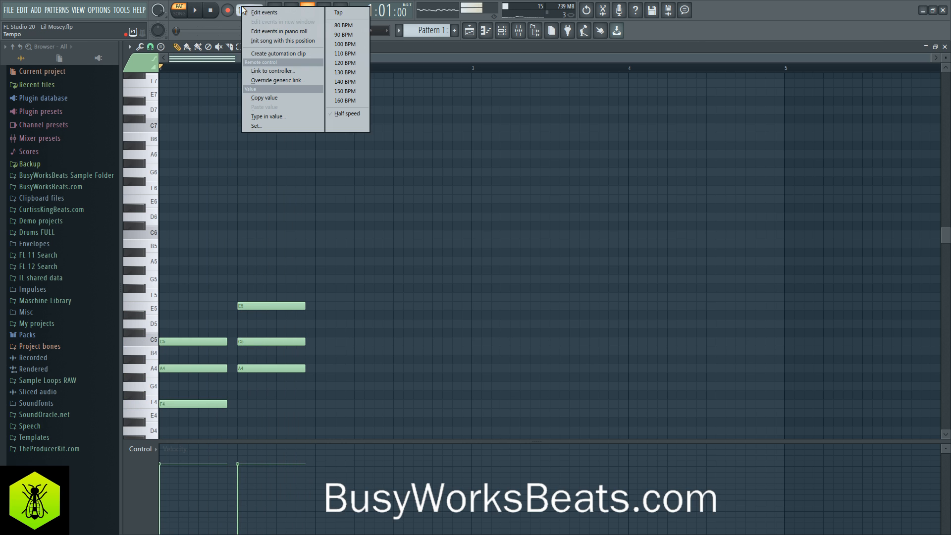
left_click(317, 12)
left_click(493, 255)
left_click(492, 255)
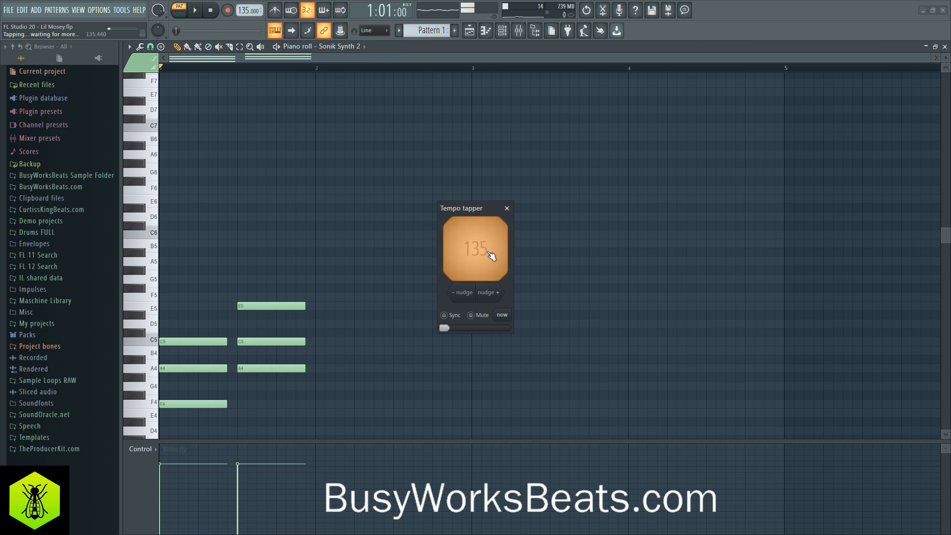
left_click(491, 255)
left_click(491, 255)
left_click(491, 255)
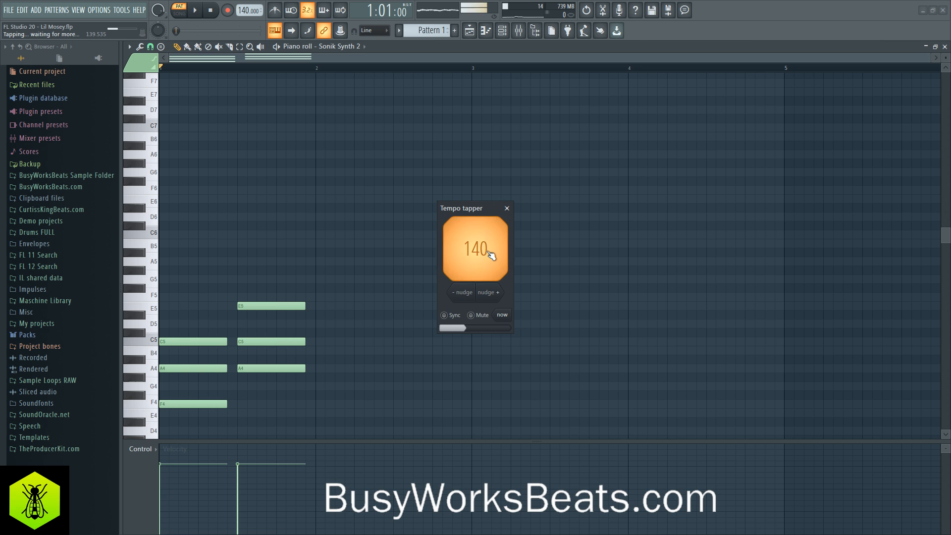
left_click(507, 208)
key("space")
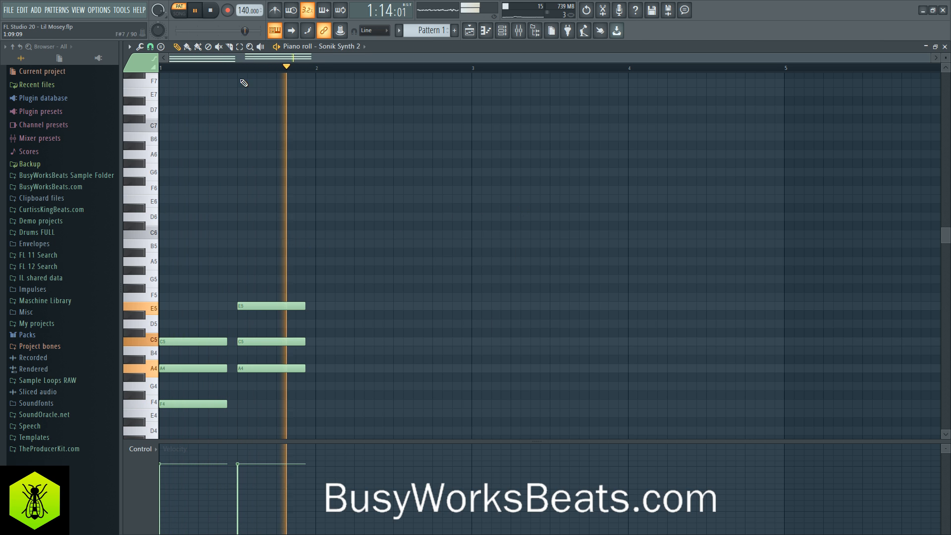
key("space")
- Draw a third chord of E4, G4 and B4 at the start of bar 2, half a bar long, and play the progression
scroll(317, 366, "down", 3)
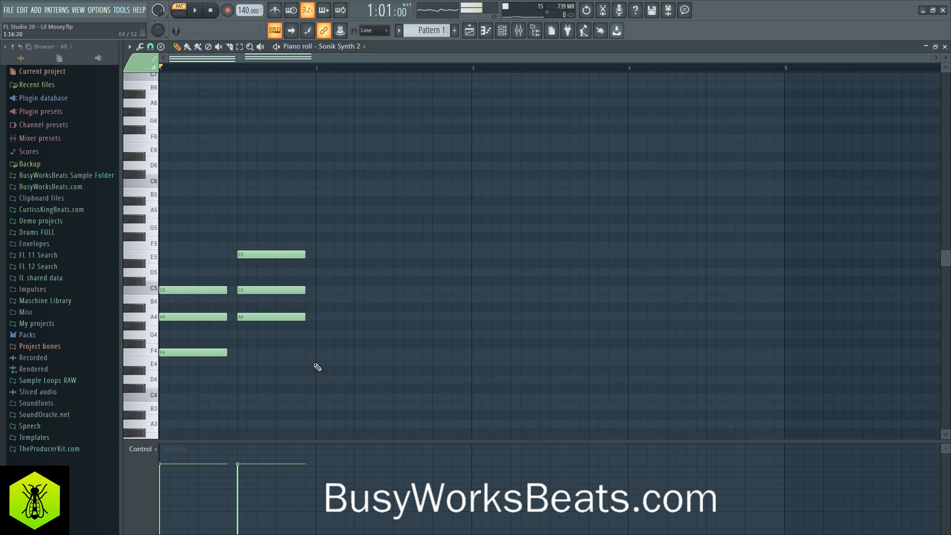
left_click(319, 359)
left_click(317, 332)
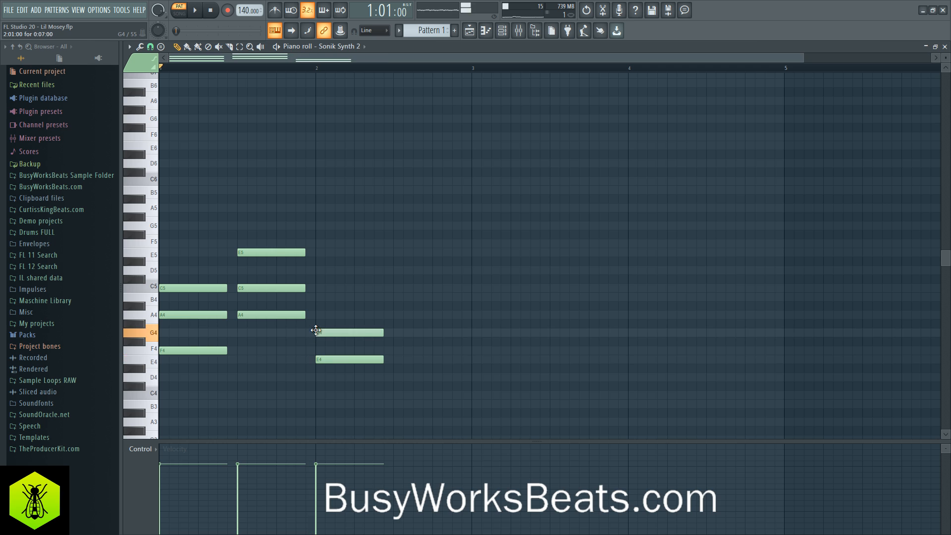
left_click(323, 298)
left_click_drag(322, 300, 319, 303)
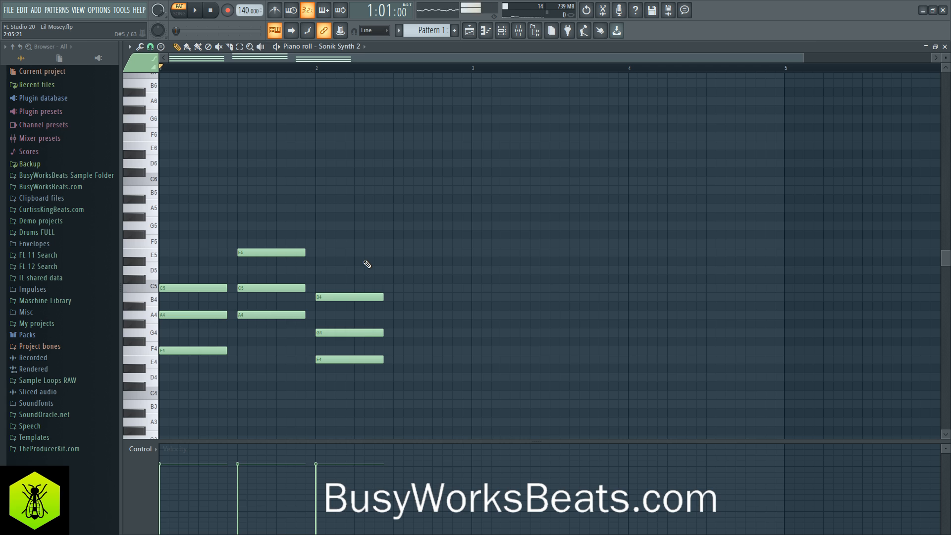
left_click_drag(367, 264, 405, 396)
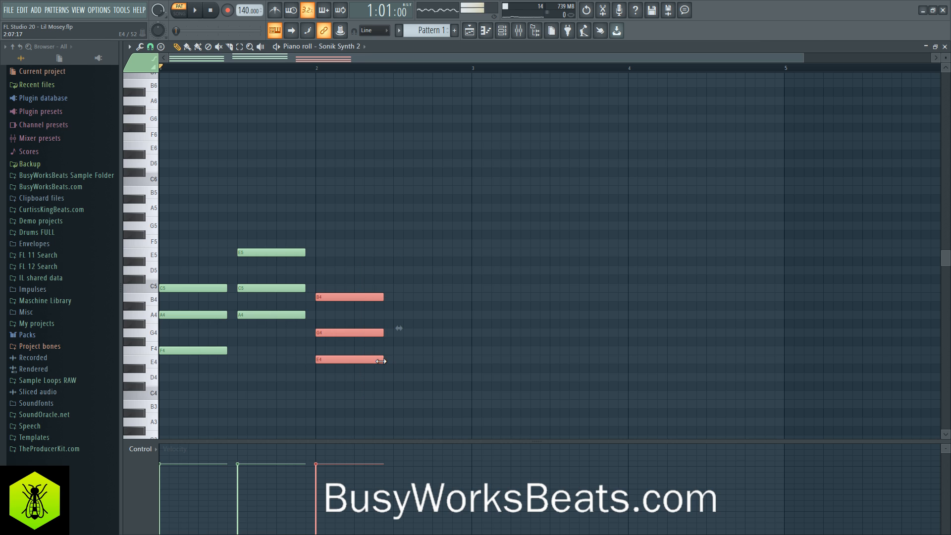
left_click(400, 373)
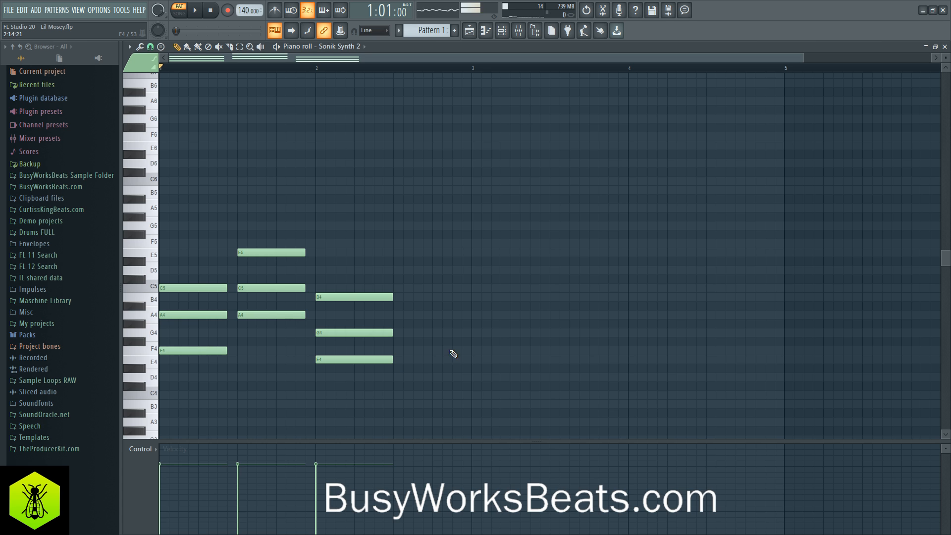
key("space")
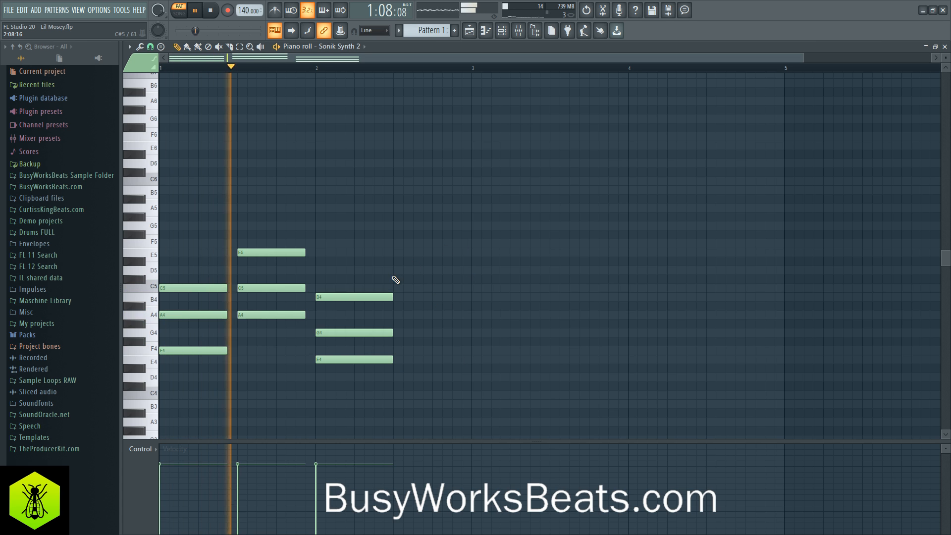
key("space")
- Set the project tempo to 130 BPM and lengthen the E4, G4, B4 chord in bar 2 to three beats during playback
left_click_drag(244, 9, 244, 31)
key("space")
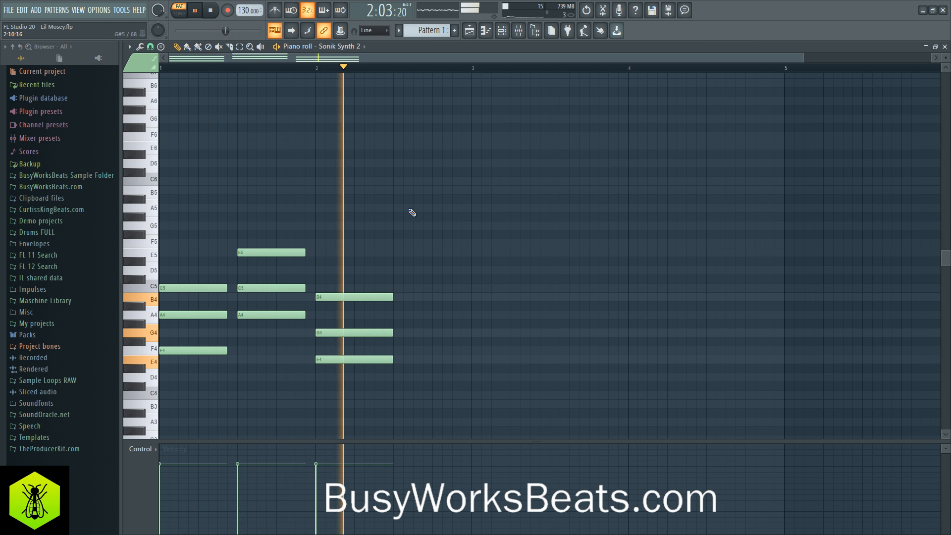
left_click_drag(387, 231, 434, 361)
left_click(445, 385)
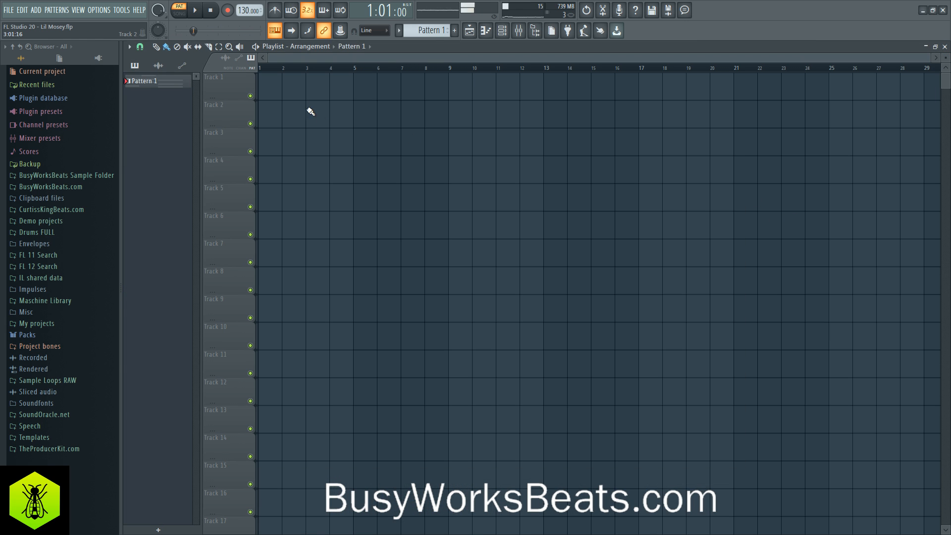
- Fill playlist Track 1 with consecutive Pattern 1 clips from bar 1 through bar 16
left_click(270, 86)
left_click_drag(305, 88, 625, 90)
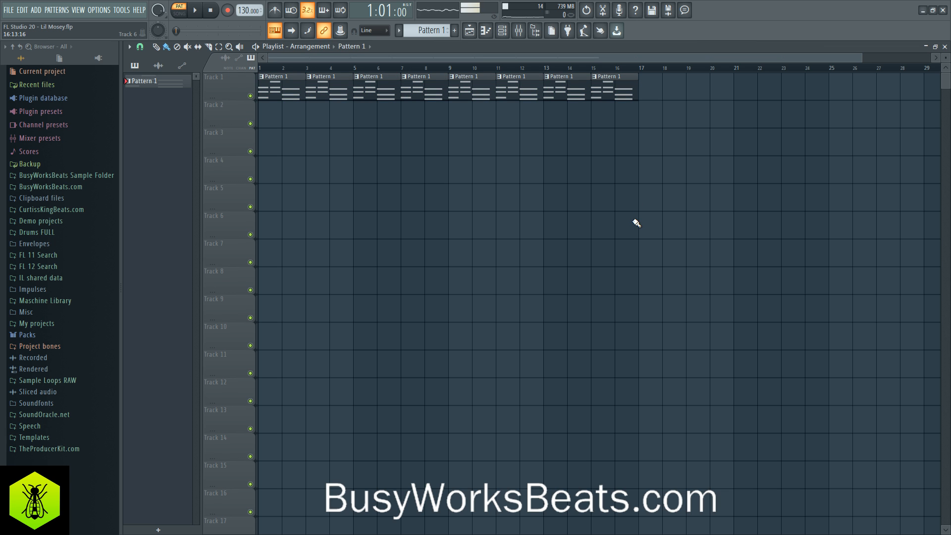
- Load Fruity Parametric EQ 2 into the first effect slot of mixer Insert 2
left_click(519, 30)
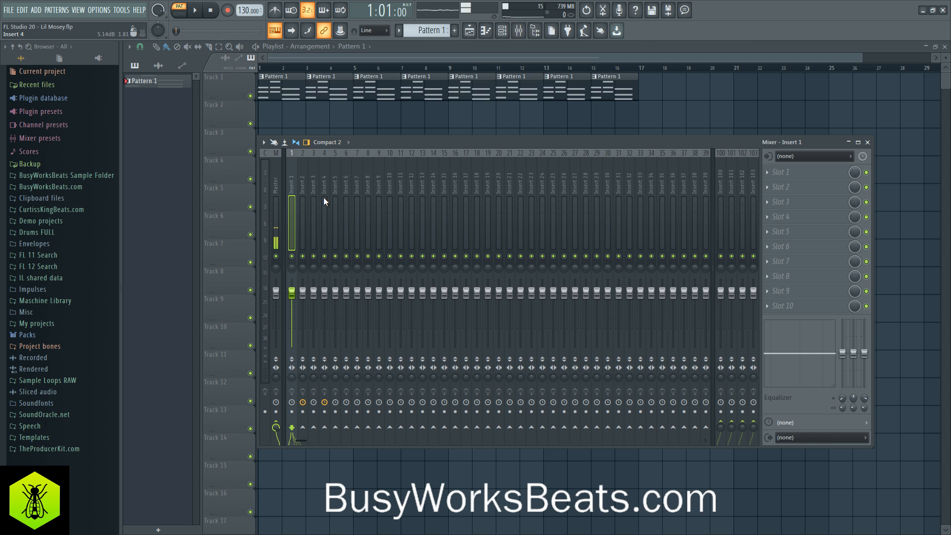
key("space")
left_click(772, 179)
mouse_move(775, 185)
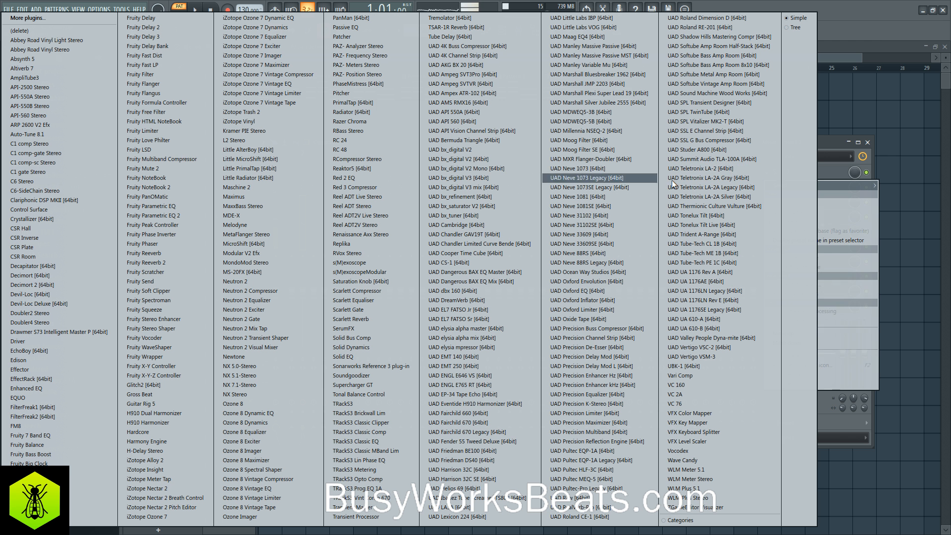
left_click(179, 216)
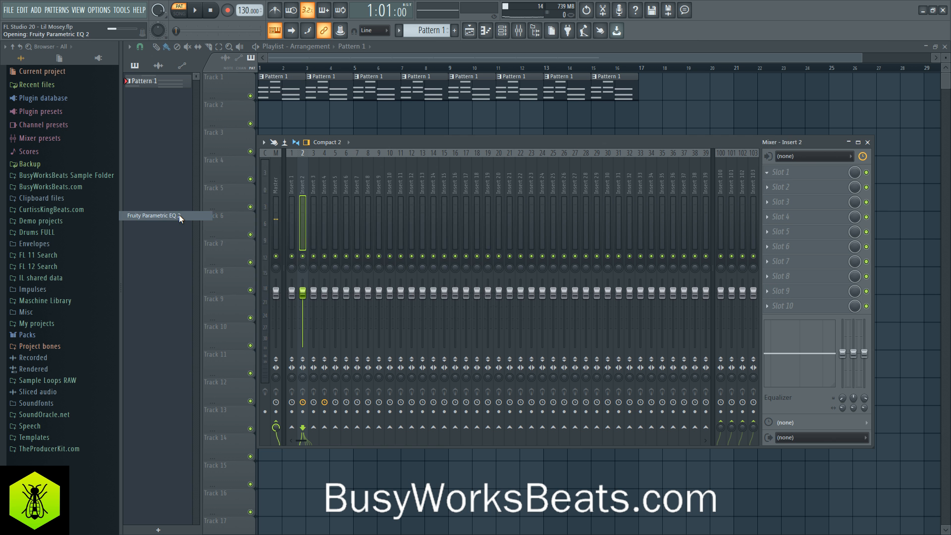
- Roll off the lows with the EQ's first band and the highs with its last band during playback, and close the EQ and mixer
left_click_drag(441, 196, 440, 211)
left_click_drag(440, 307, 440, 285)
key("space")
key("space")
left_click_drag(503, 198, 503, 210)
key("space")
left_click_drag(503, 302, 503, 303)
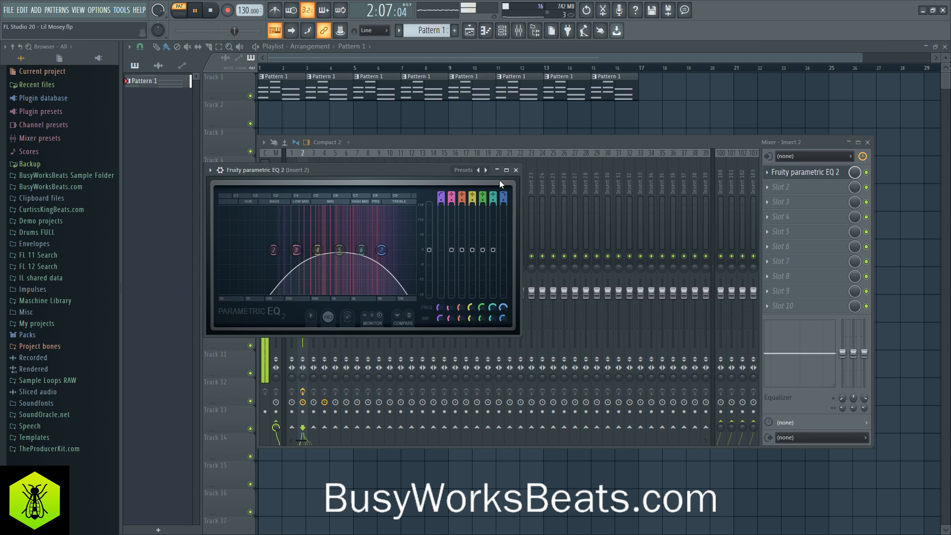
left_click(516, 170)
key("F9")
key("space")
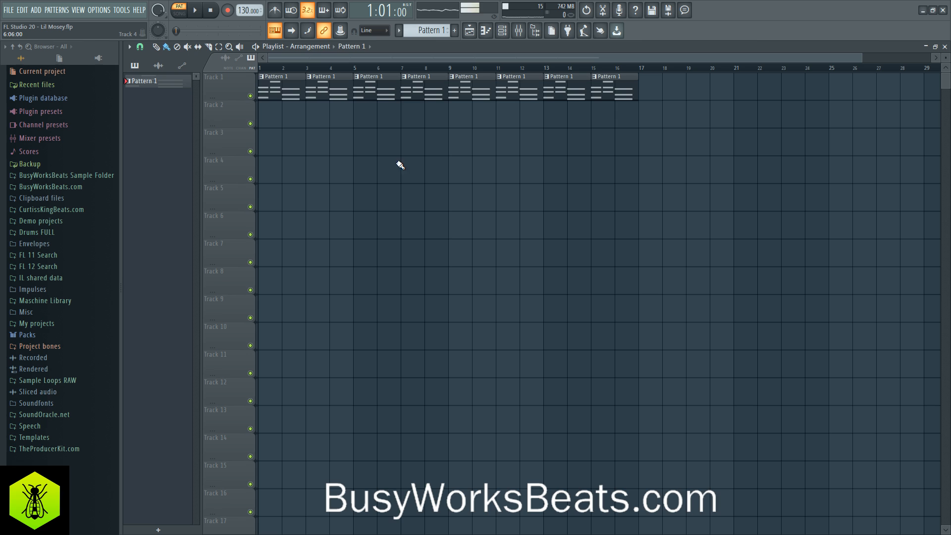
- Switch playback to Song mode and open the Channel rack
left_click(178, 13)
left_click(511, 39)
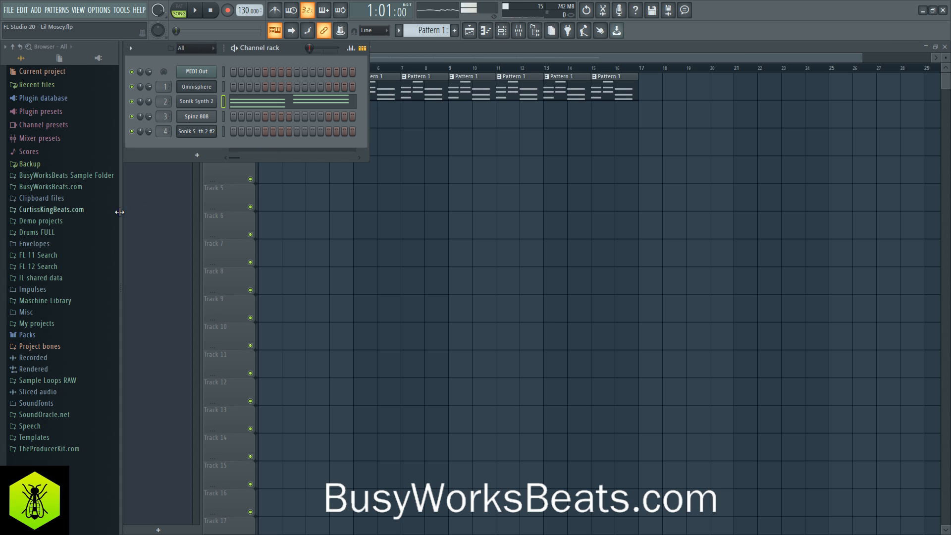
- Open the Fire Drum Kit's Hi Hats folder in Ultimate Producer Bundle 2 and audition Closed Hi Hat 2 over the playing song
left_click(94, 188)
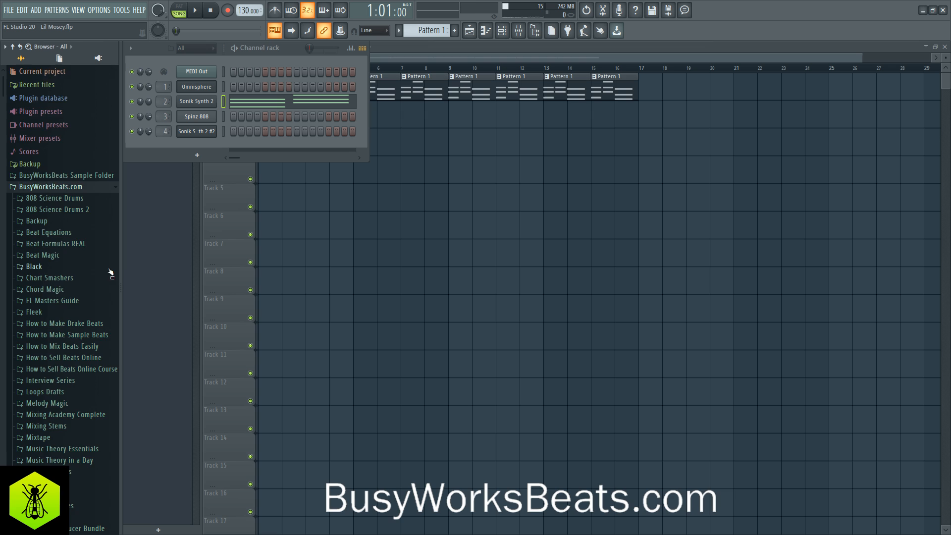
scroll(101, 297, "down", 5)
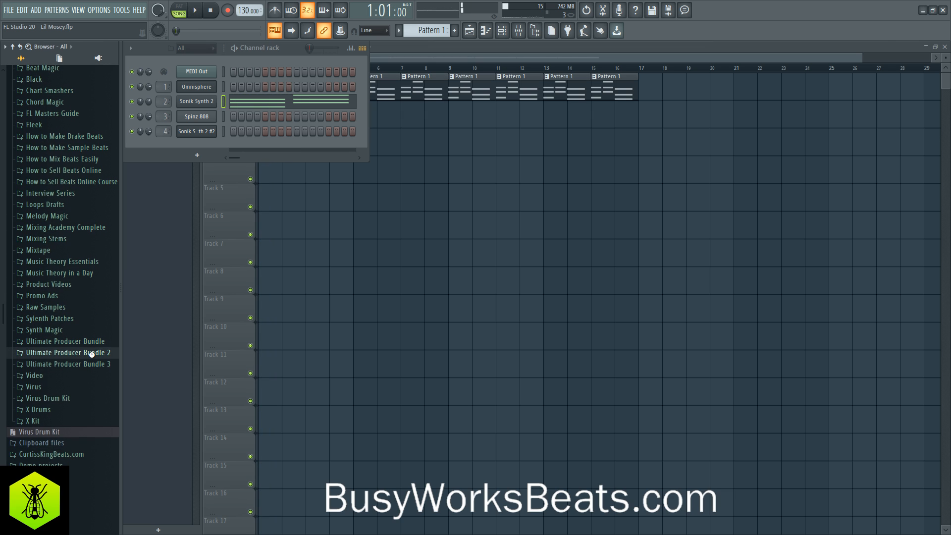
left_click(91, 352)
left_click(82, 387)
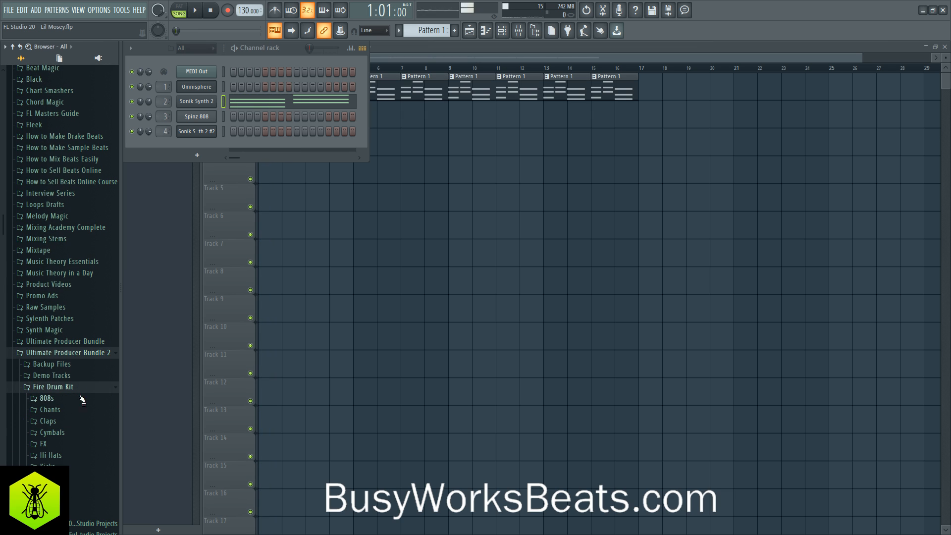
left_click(69, 454)
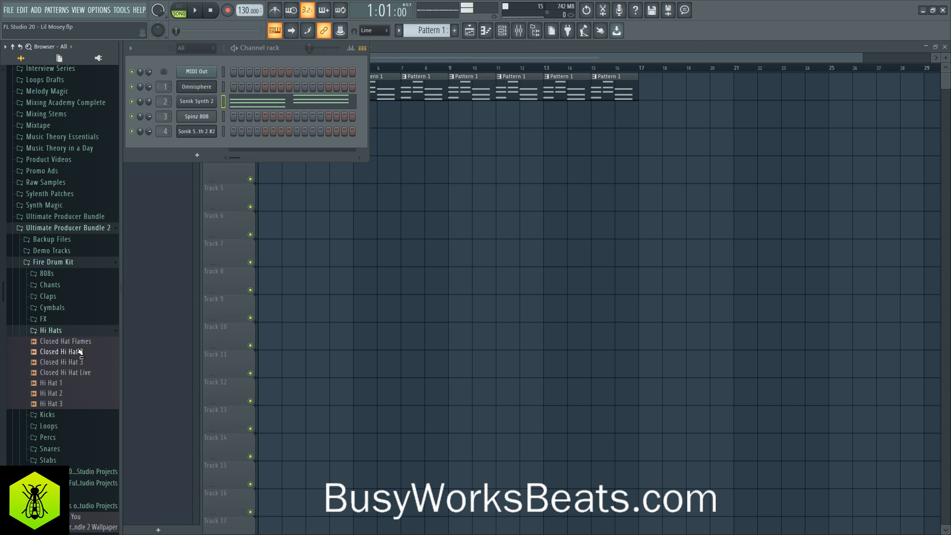
scroll(69, 322, "down", 5)
key("space")
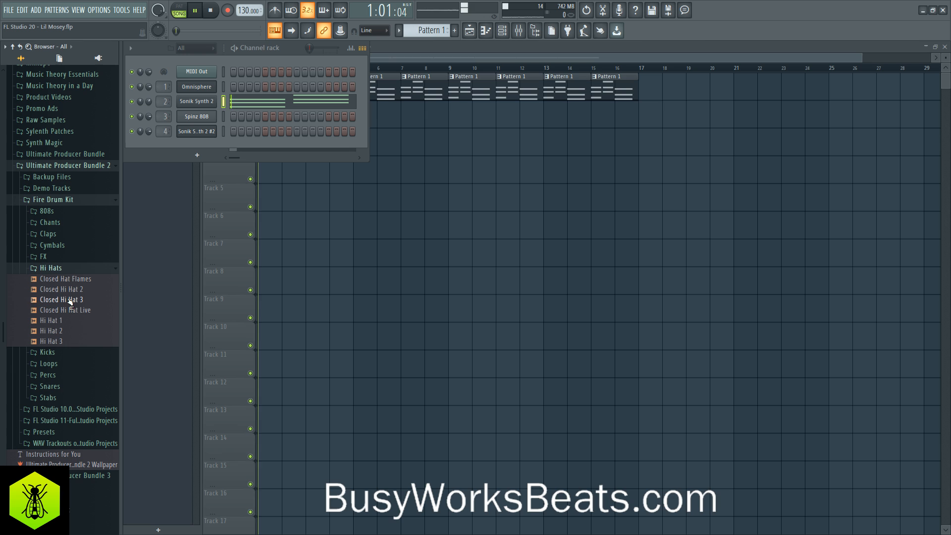
left_click_drag(69, 290, 73, 294)
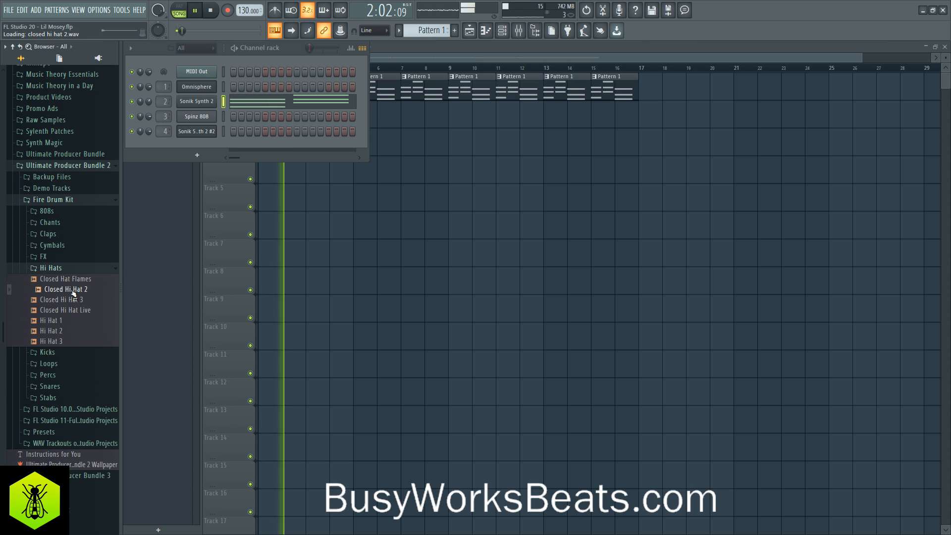
- Audition the closed and regular hi-hat samples in the Fire Drum Kit's Hi Hats folder against the playing song
left_click(75, 282)
key("space")
key("space")
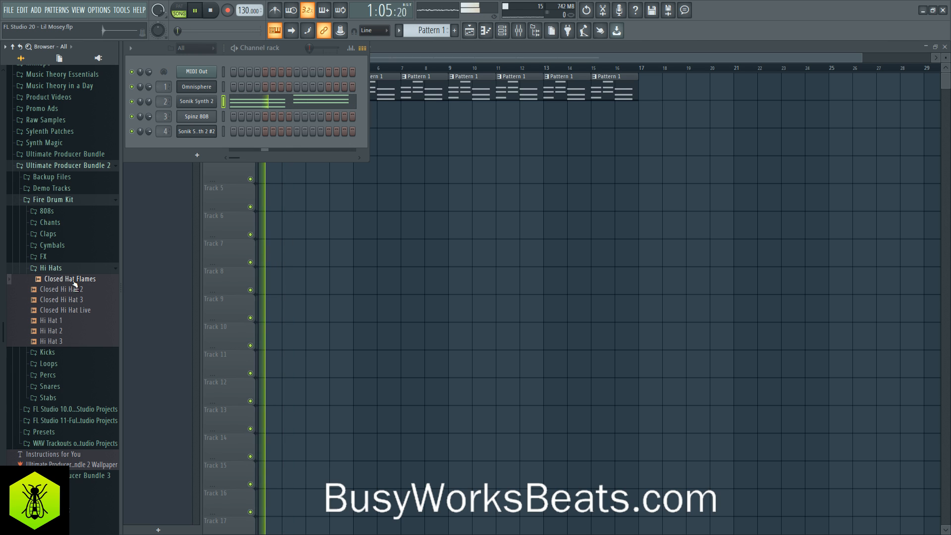
left_click(73, 300)
left_click(74, 310)
left_click(74, 320)
left_click(76, 330)
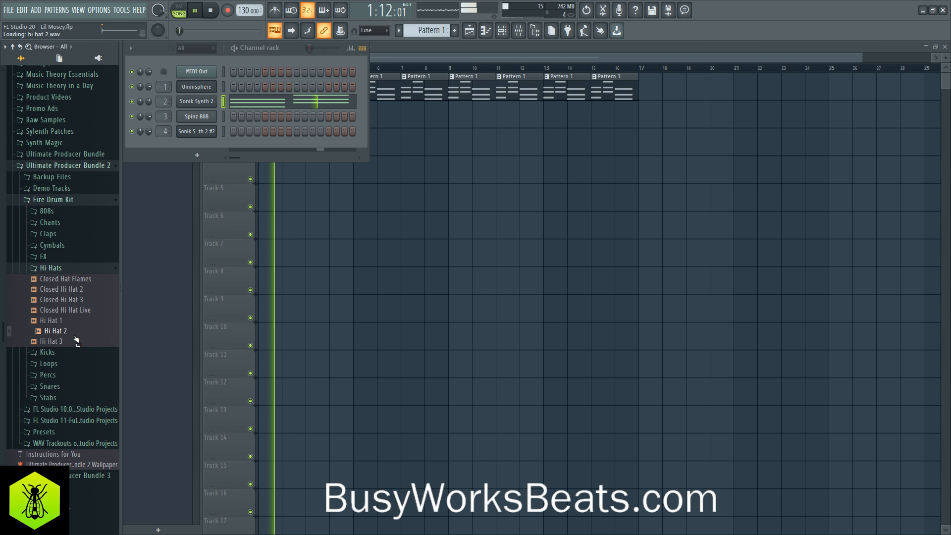
left_click(68, 300)
left_click(68, 290)
left_click(68, 269)
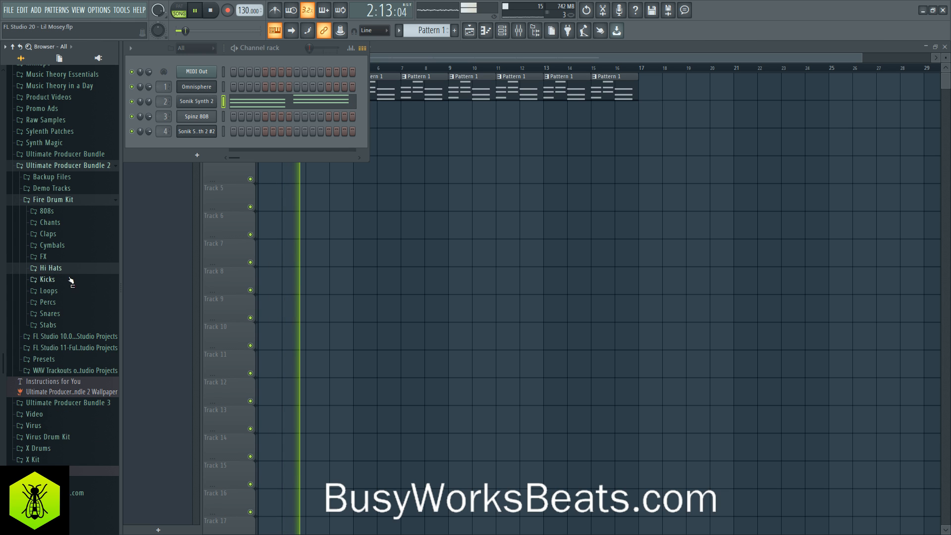
left_click(69, 269)
left_click(70, 278)
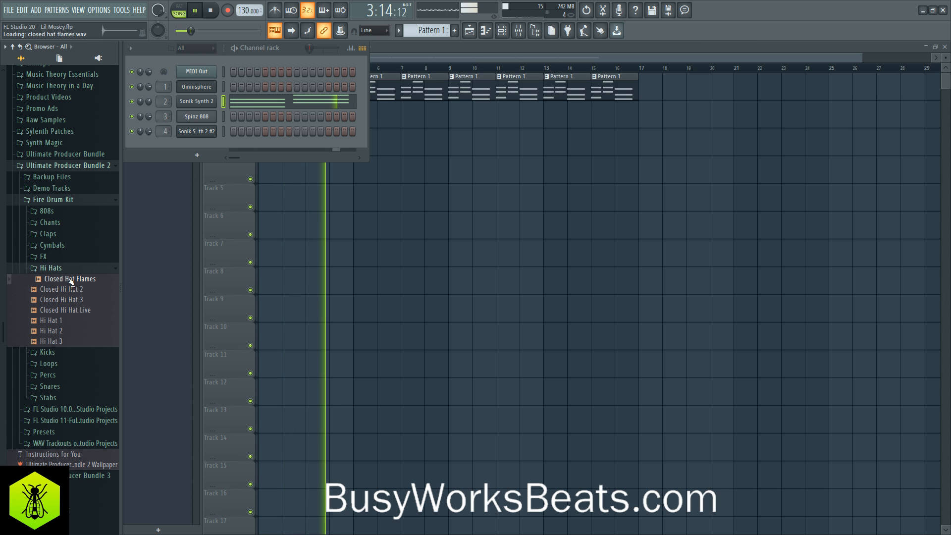
- Stop playback and load the Closed Hat Flames sample into a new channel
key("space")
right_click(70, 278)
left_click(99, 288)
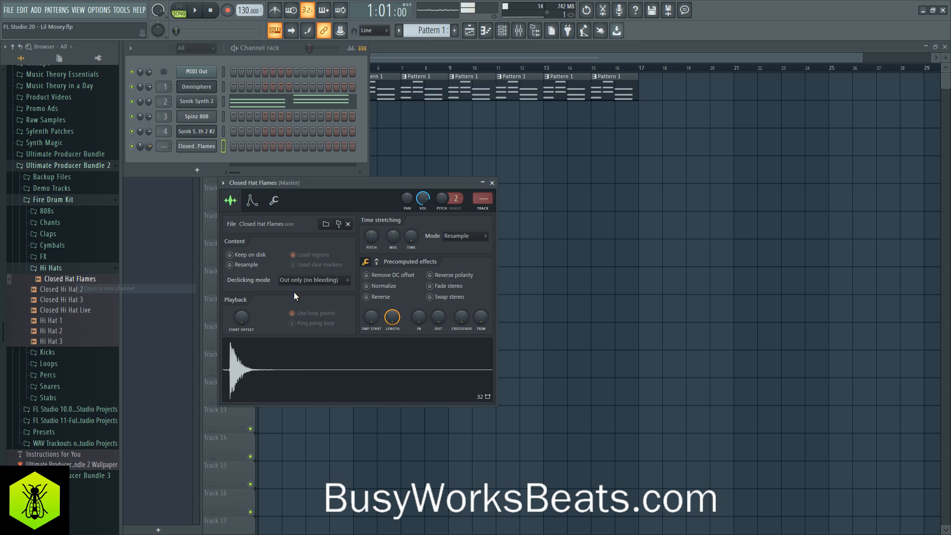
- Raise the trim and the quick fade-out of the Closed Hat Flames sample to tighten it
left_click_drag(477, 322, 477, 267)
key("space")
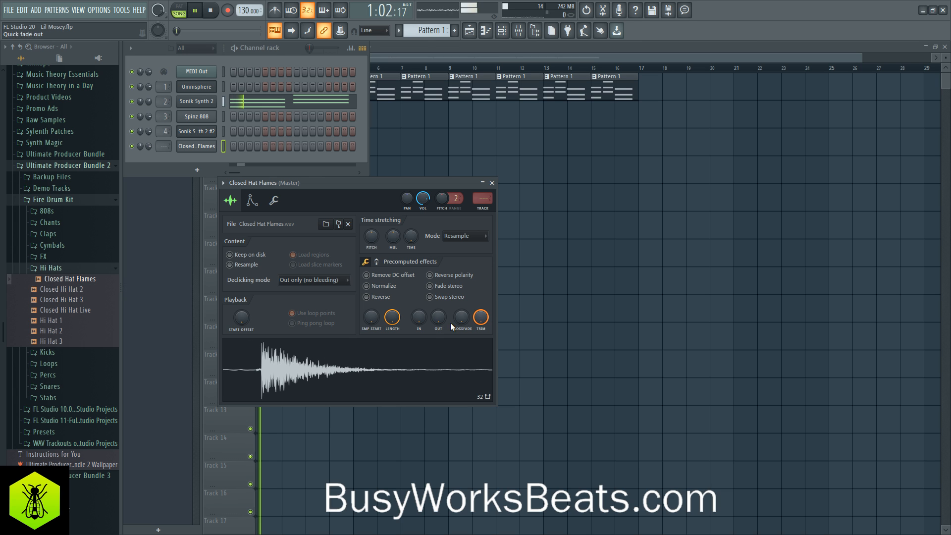
key("space")
scroll(438, 318, "up", 3)
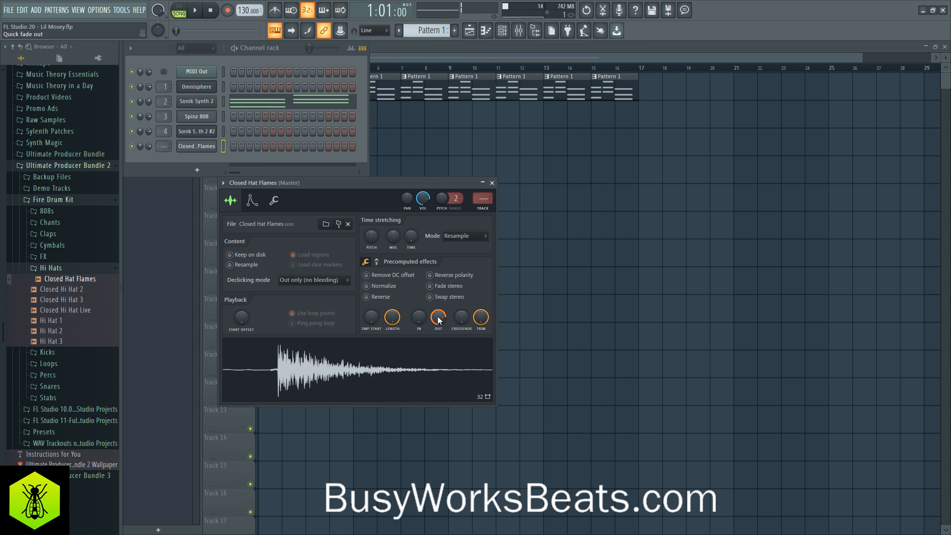
- Set the Closed Hat Flames filter type to HP, adjust its Mod X cutoff, test the sound and close the channel's settings
left_click(252, 200)
left_click(478, 320)
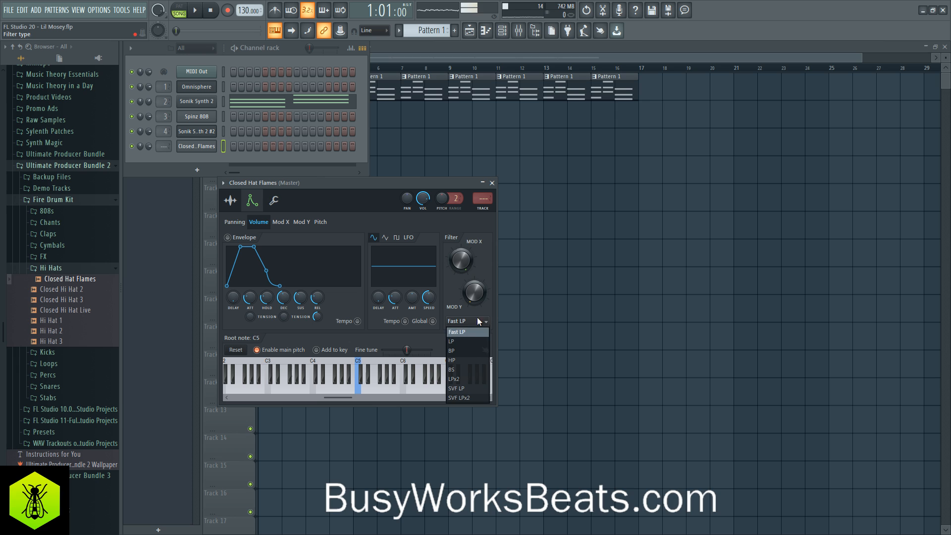
left_click(463, 360)
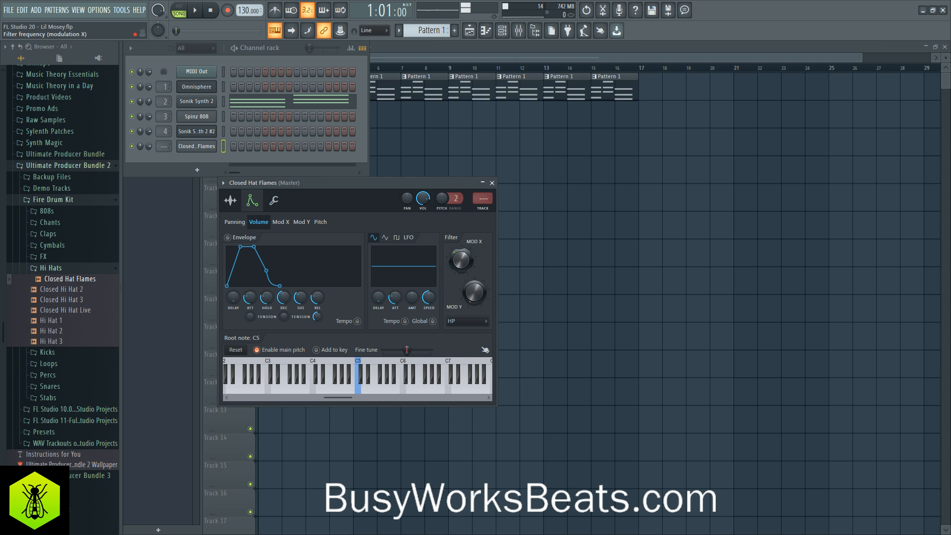
left_click(402, 376)
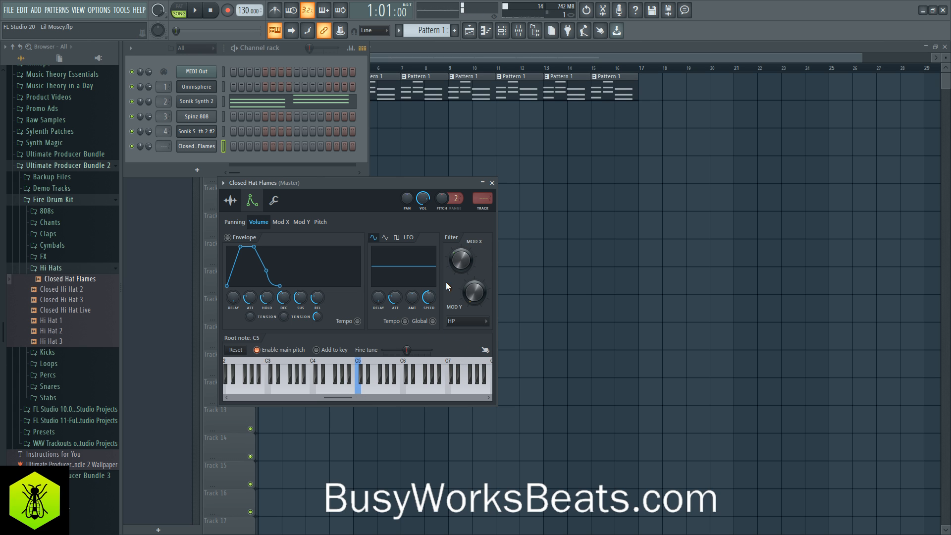
left_click_drag(460, 260, 461, 272)
left_click(360, 393)
left_click(492, 183)
- Route the Closed Hat Flames channel to mixer track 5
key("space")
left_click_drag(164, 146, 164, 133)
key("space")
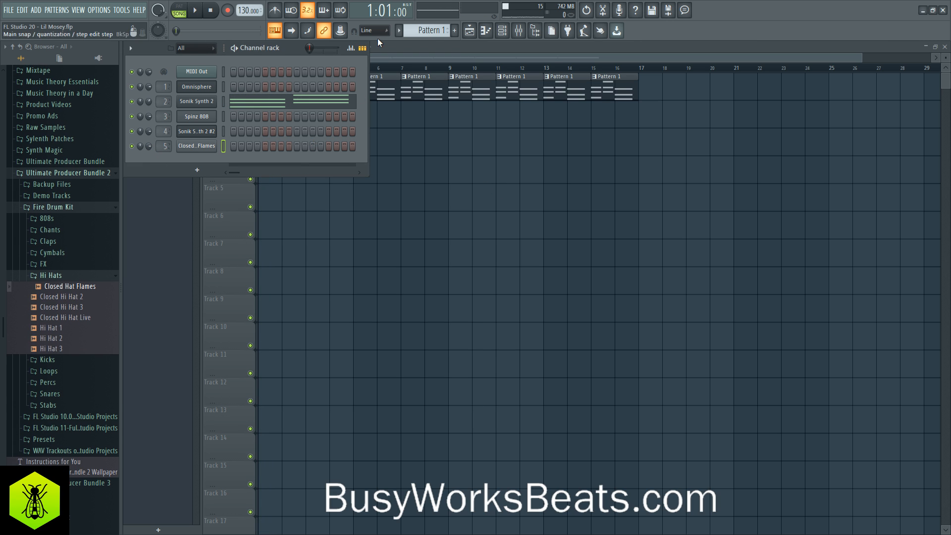
- Switch to Pattern 2, start its Closed Hat Flames rhythm on step 1, and place the pattern at bar 1 of playlist Track 2
left_click_drag(427, 31, 426, 27)
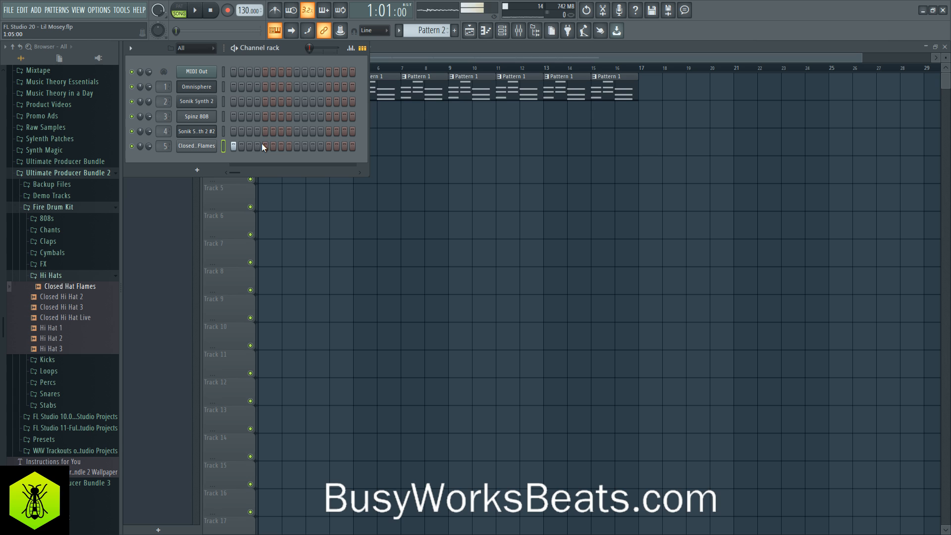
key("F6")
left_click(275, 113)
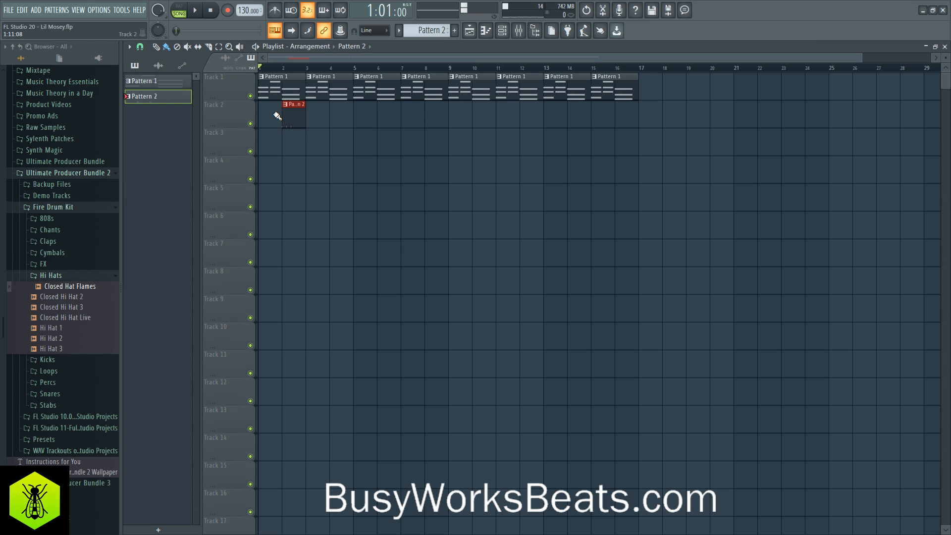
left_click(505, 38)
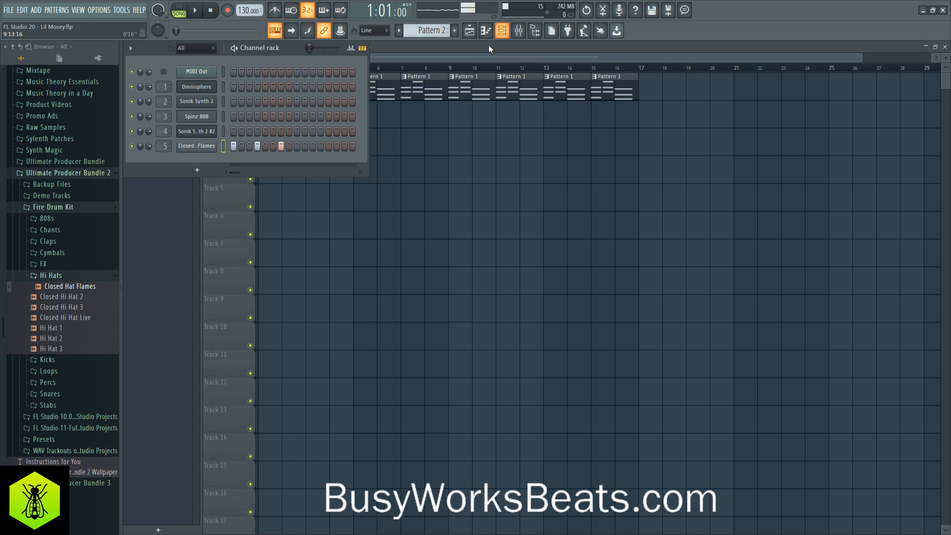
- Settle the Closed Hat Flames rhythm on steps 1, 4 and 7 during playback and raise the tempo to 135 BPM
key("space")
left_click(312, 146)
left_click(257, 145)
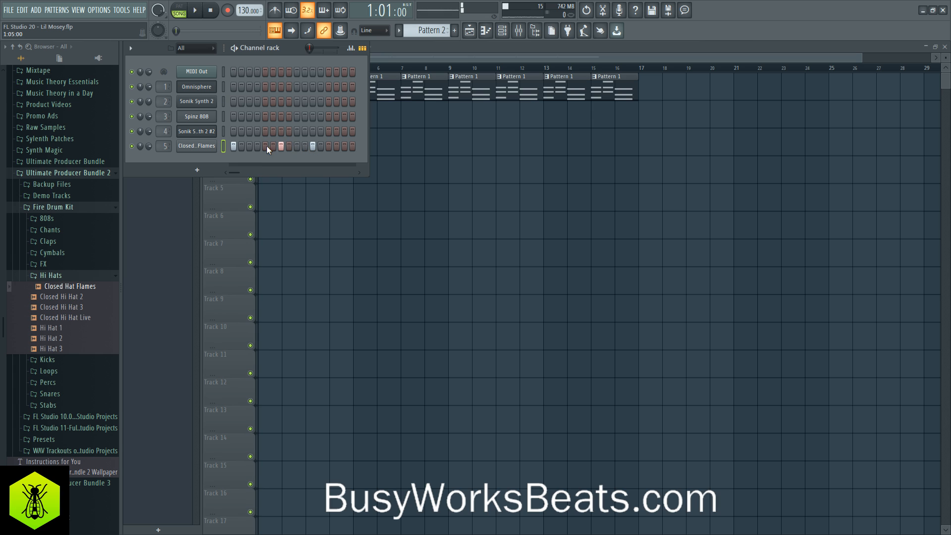
left_click(312, 145)
key("space")
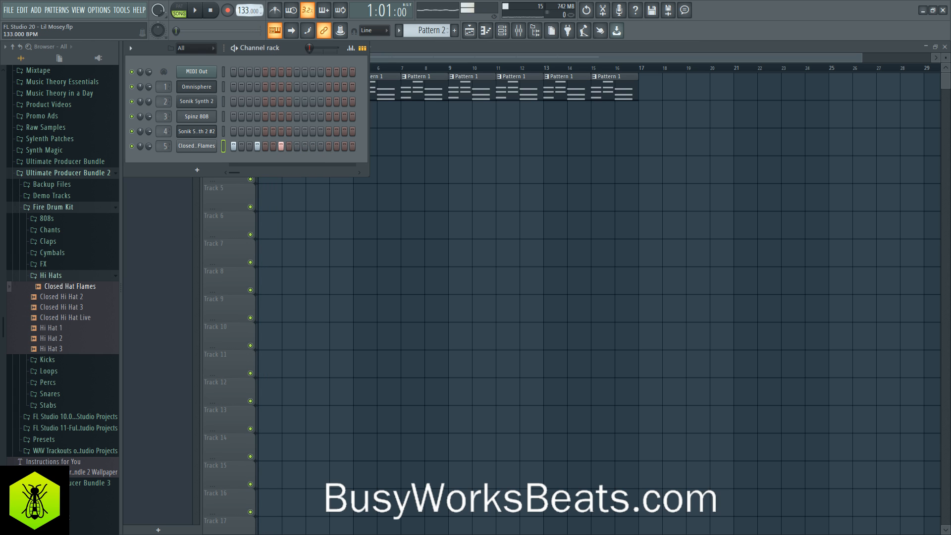
key("space")
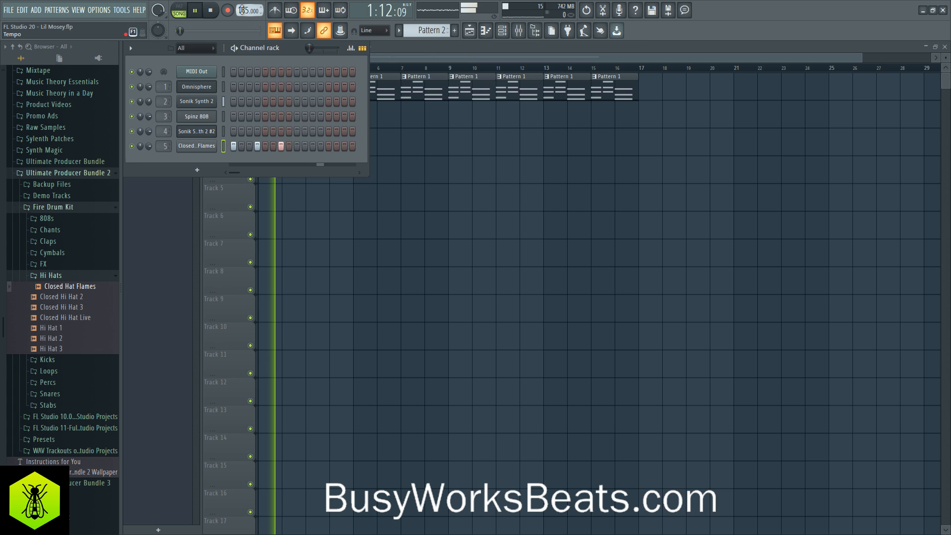
- Paint Pattern 2 clips along playlist Track 2 through bar 8 and check the timing with the metronome
key("F6")
left_click_drag(293, 115, 439, 118)
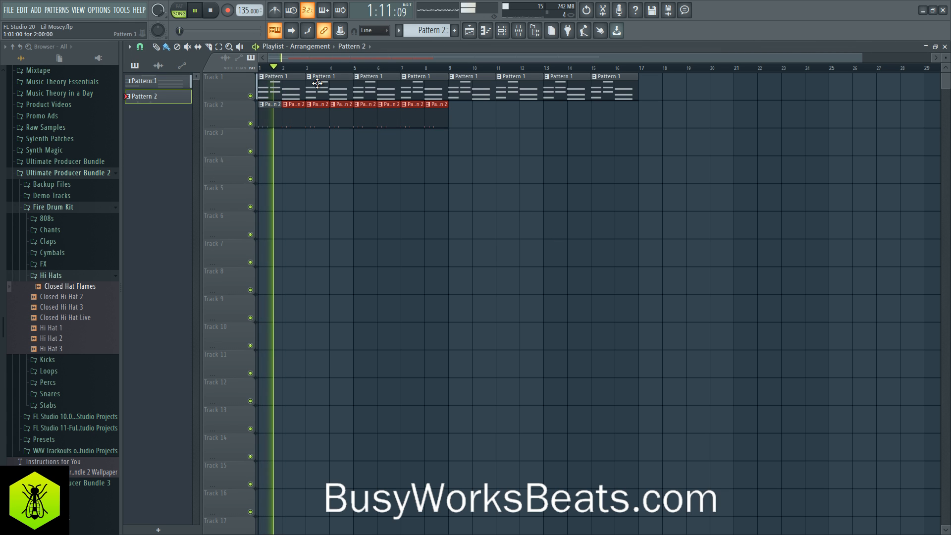
left_click(275, 14)
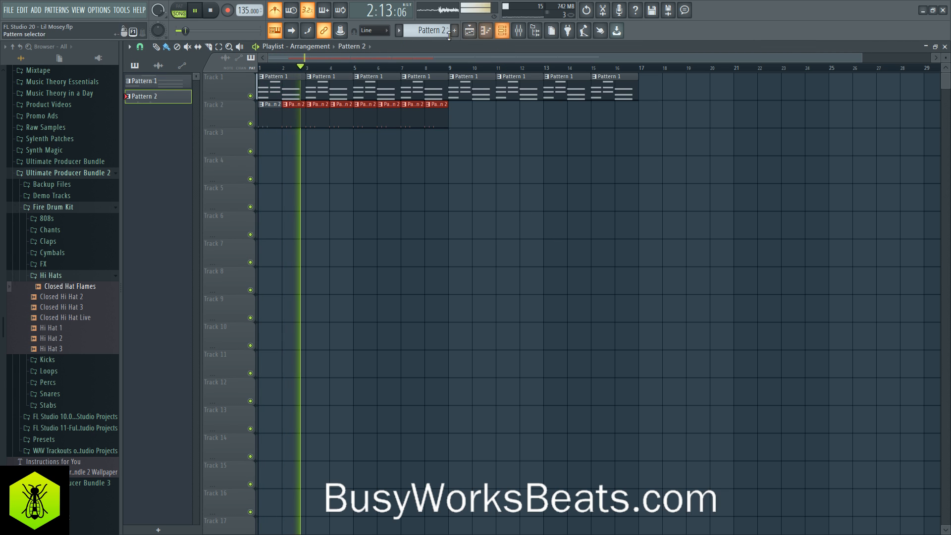
key("F6")
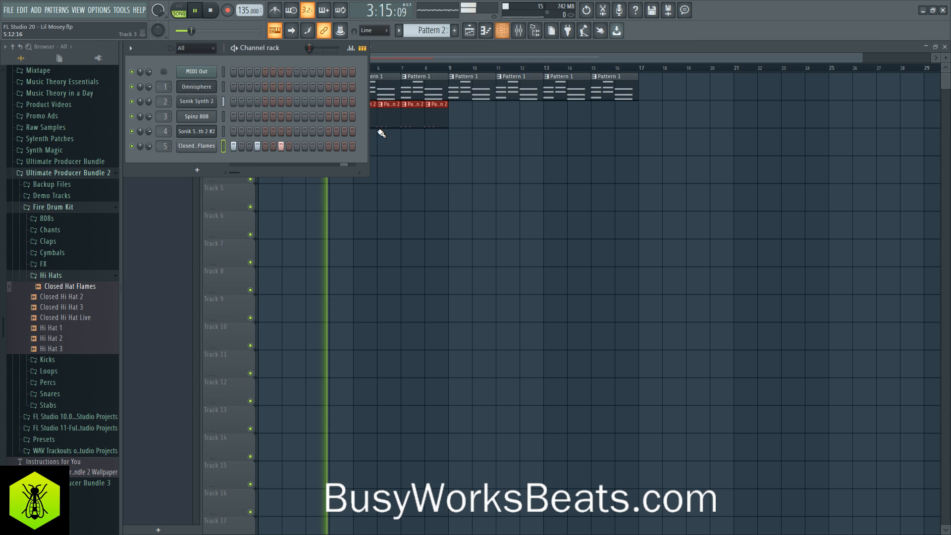
- Set the Closed Hat Flames start offset to about 20% so the sample starts at its transient, and close its settings
left_click(193, 145)
left_click(230, 200)
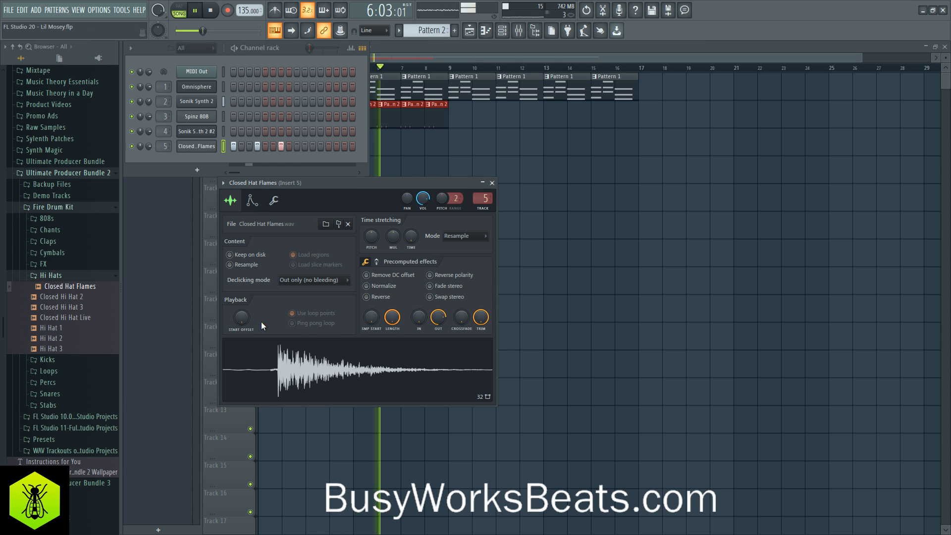
key("space")
left_click_drag(243, 320, 243, 300)
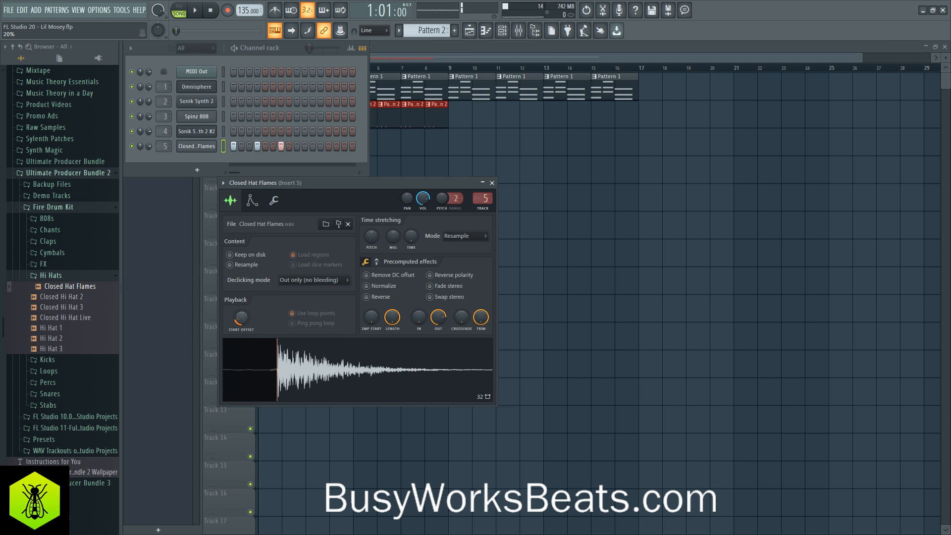
key("space")
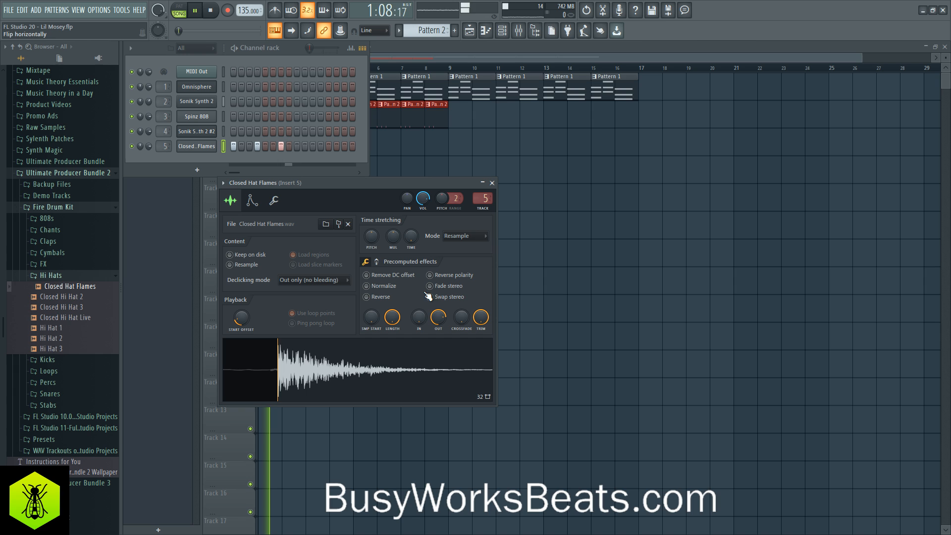
left_click_drag(243, 323, 243, 320)
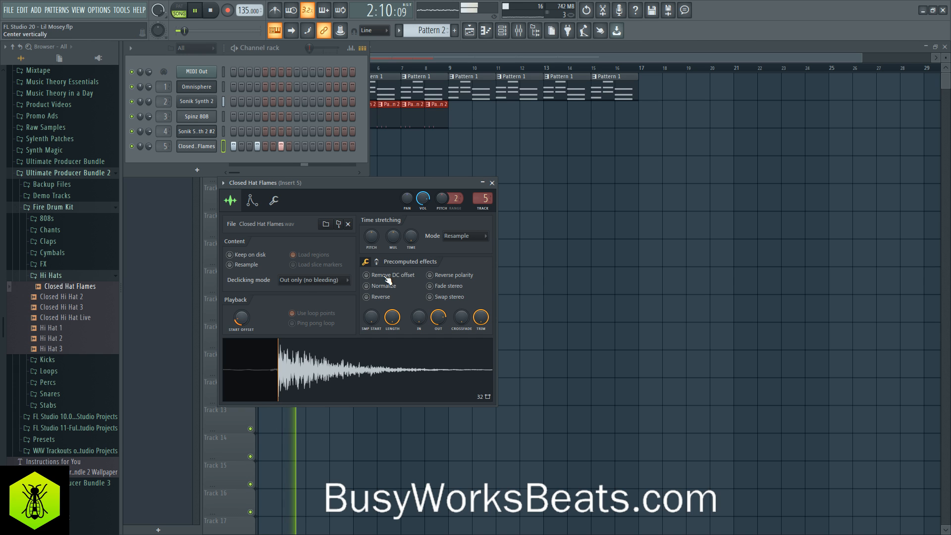
left_click(491, 182)
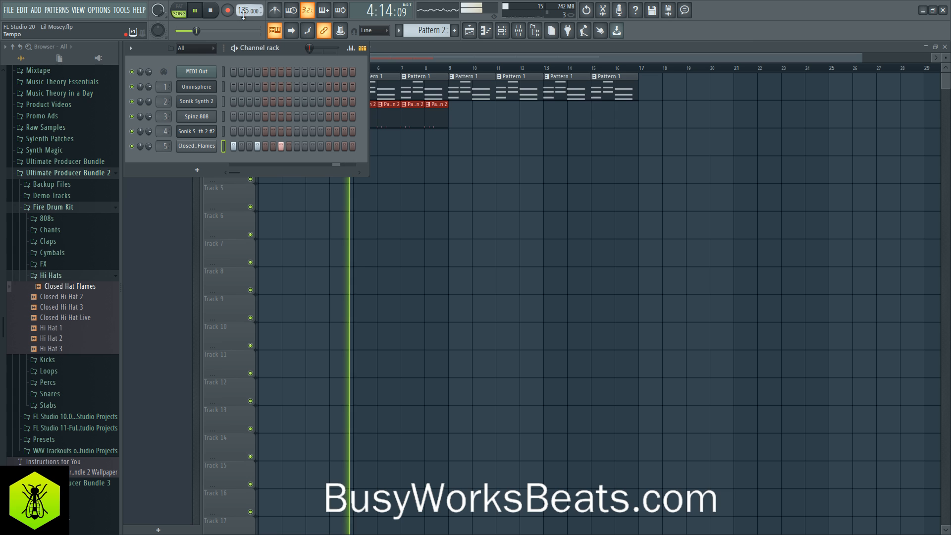
- Raise the tempo to 140 BPM and play the arrangement from the playlist
left_click_drag(244, 10, 241, 13)
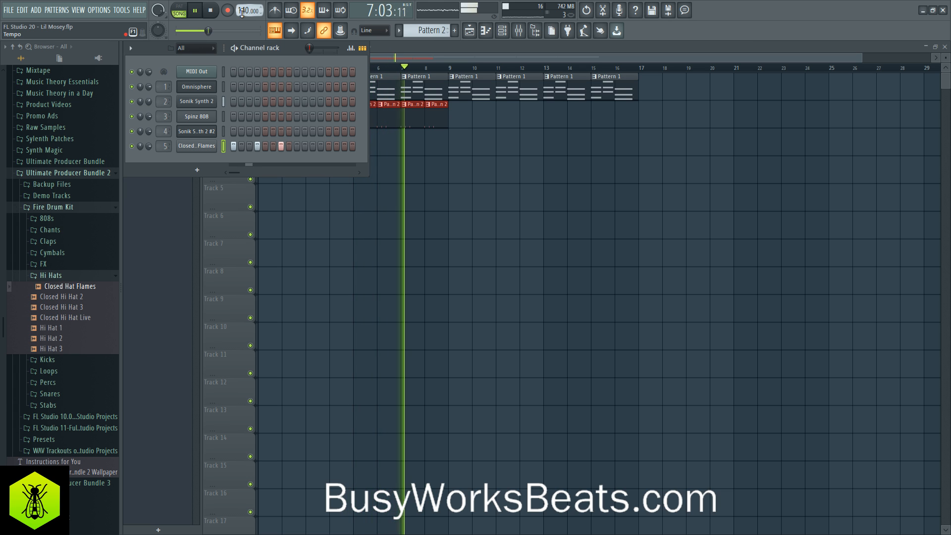
key("F6")
key("space")
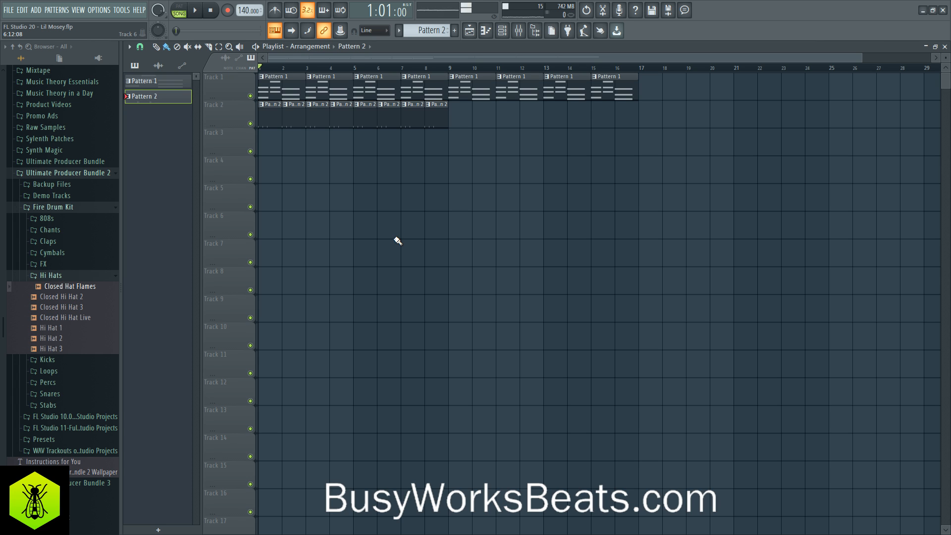
key("space")
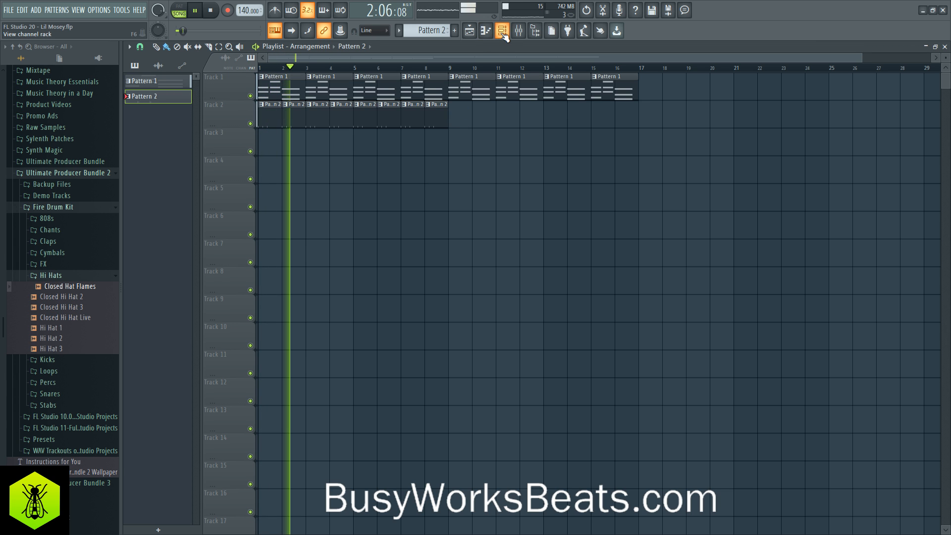
- Load Closed Hi Hat 3 into a new channel and route it to mixer track 6
left_click(70, 307)
right_click(70, 307)
left_click(96, 316)
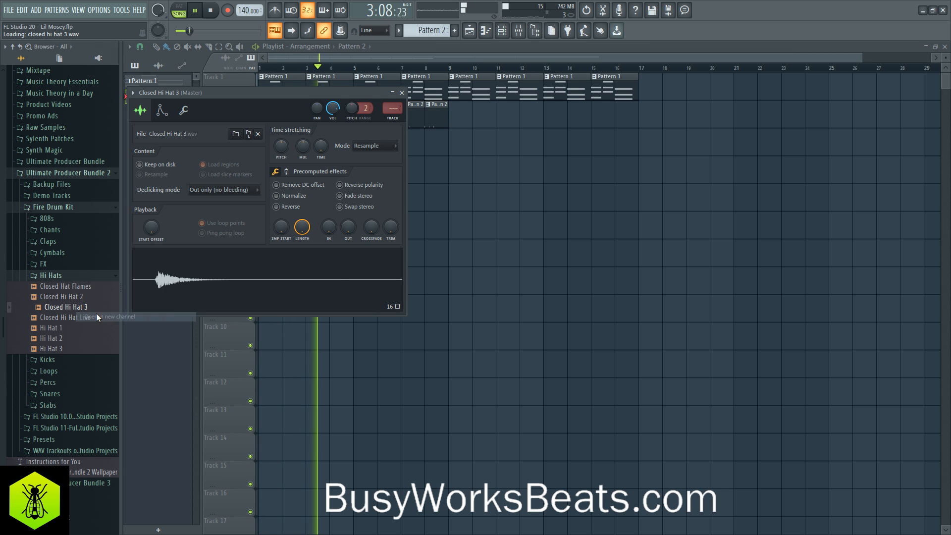
left_click(401, 92)
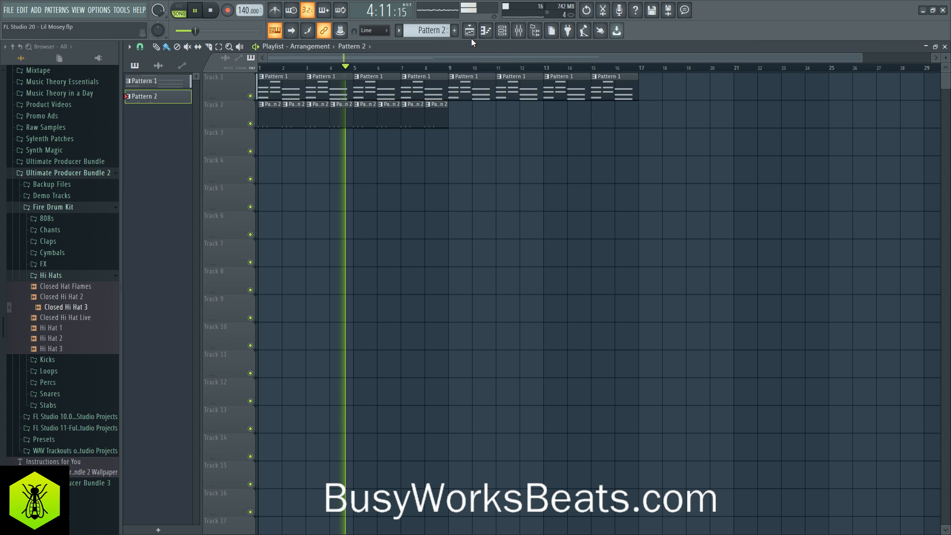
left_click(501, 30)
left_click_drag(168, 160, 168, 153)
key("space")
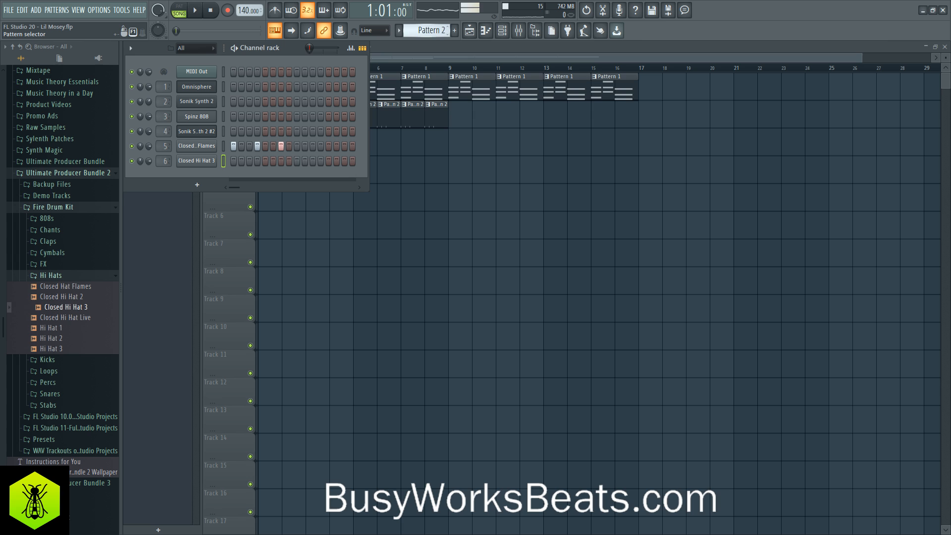
- Fill every second step of Closed Hi Hat 3 in Pattern 3 and paint the pattern across bars 1 to 8 of Track 3
right_click(214, 161)
left_click(318, 193)
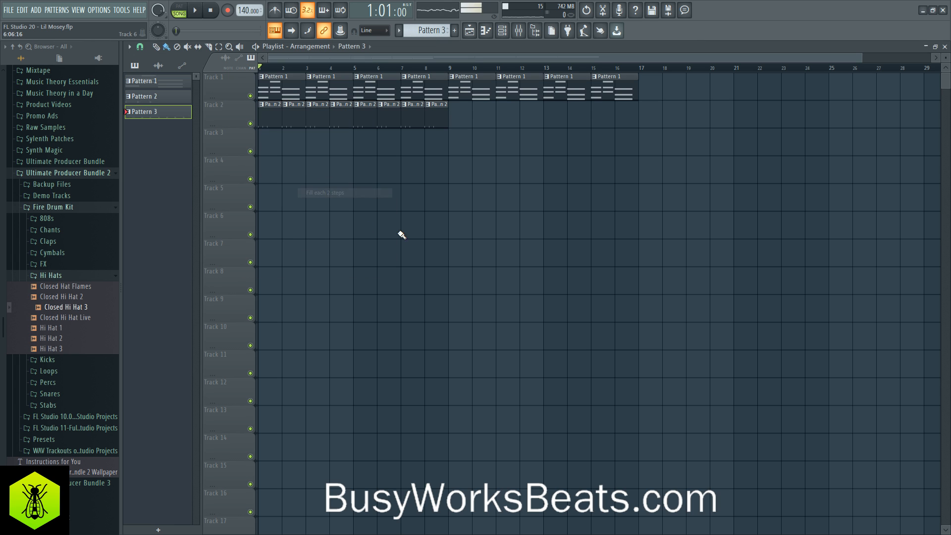
left_click_drag(268, 141, 428, 148)
key("space")
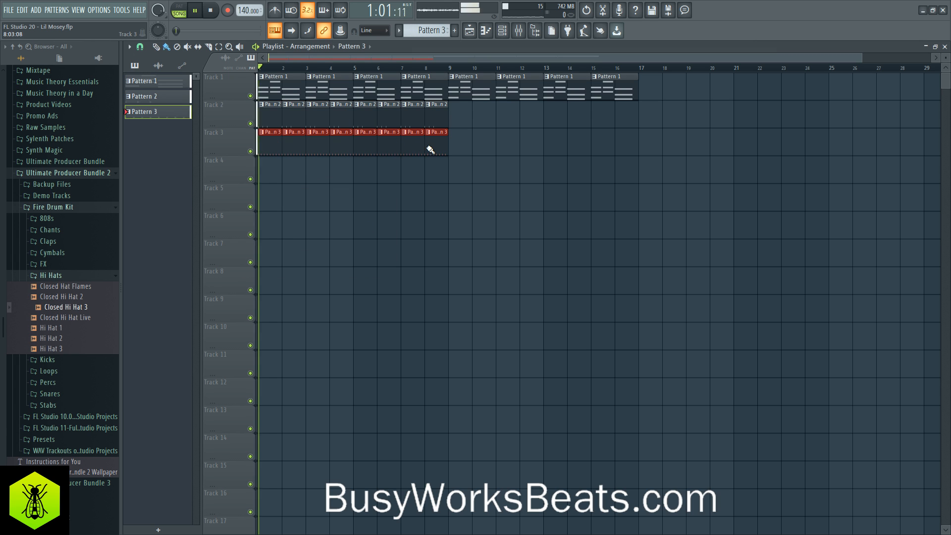
- Bring up the Channel rack with the Closed Hi Hat 3 steps and stop playback
left_click(502, 30)
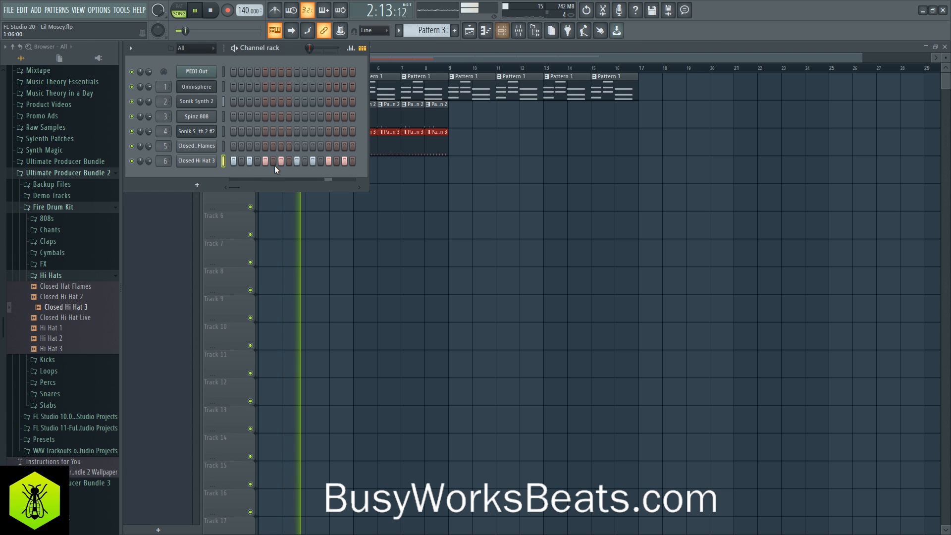
key("space")
right_click(203, 165)
left_click(194, 173)
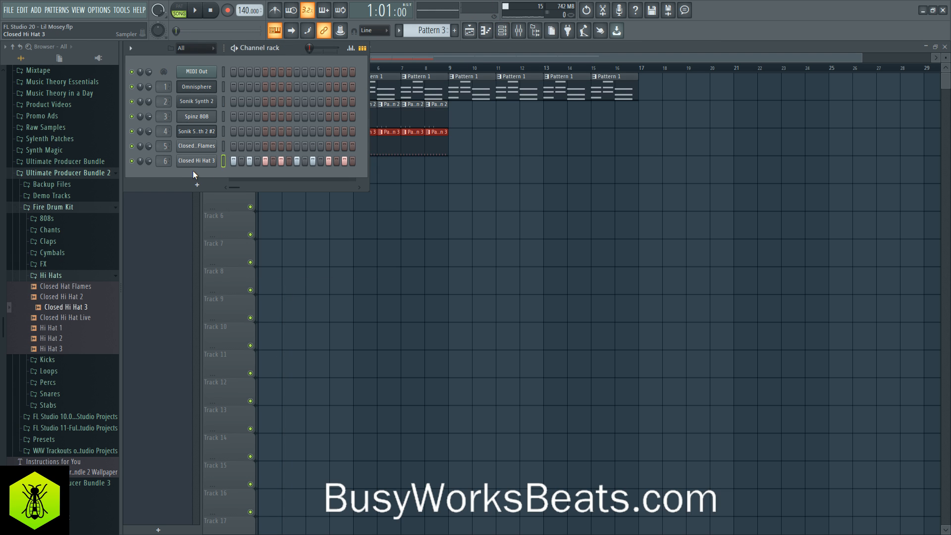
- Try Closed Hi Hat 3 on all 16 steps of Pattern 3 during playback and undo the fill
key("space")
left_click_drag(241, 163, 356, 164)
key("space")
- Restart playback and paint Pattern 3 across bars 9 to 16 of Track 3 in the playlist
key("space")
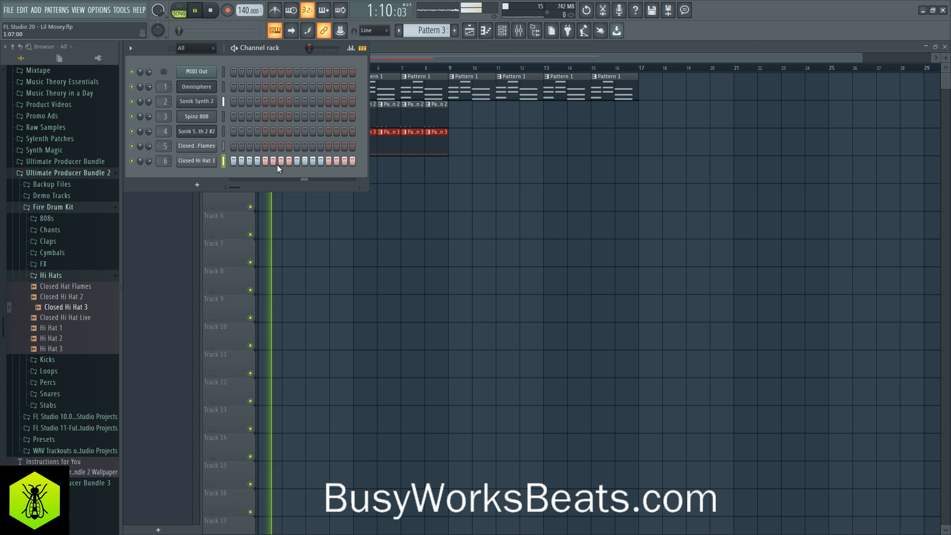
key("ctrl+z")
key("space")
key("space")
key("F6")
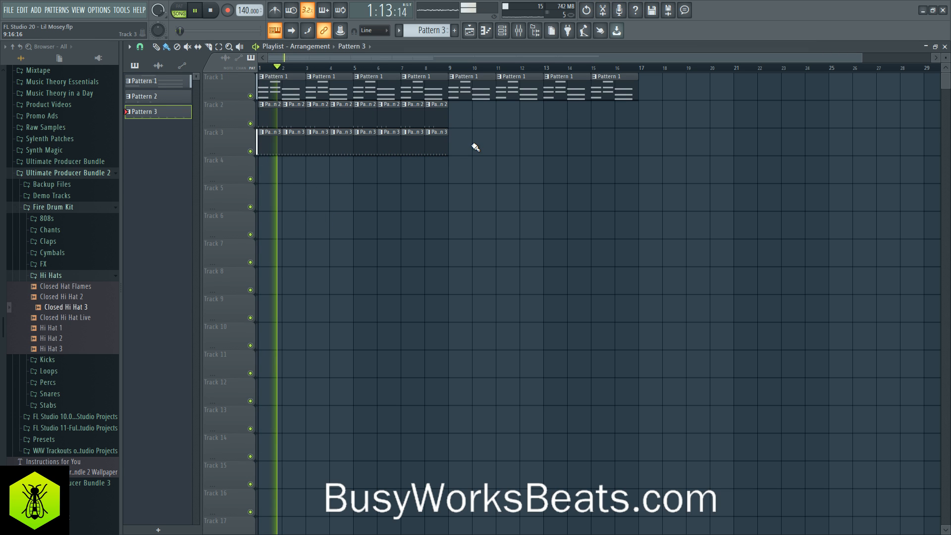
left_click_drag(458, 145, 617, 152)
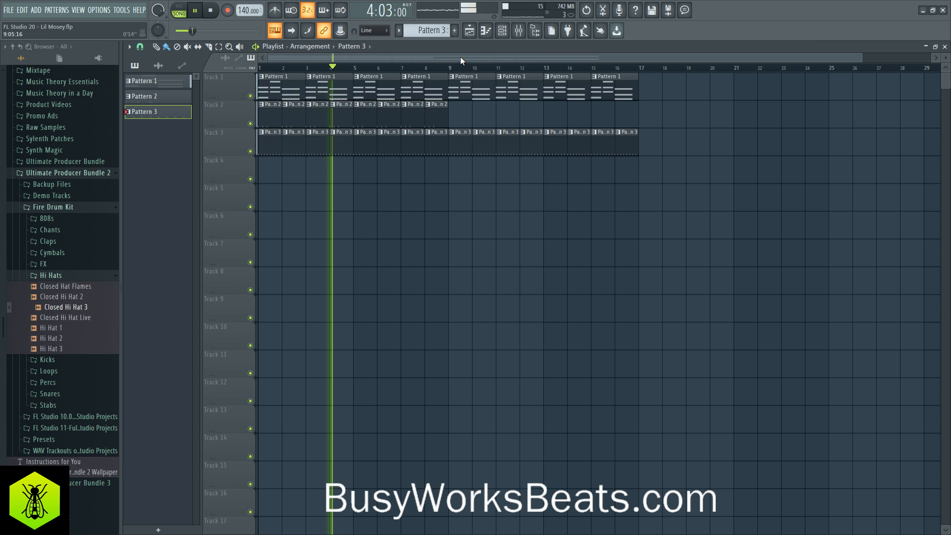
- Open Pattern 1's Sonik Synth 2 chords in the piano roll from its playlist clip and play them back
right_click(402, 83)
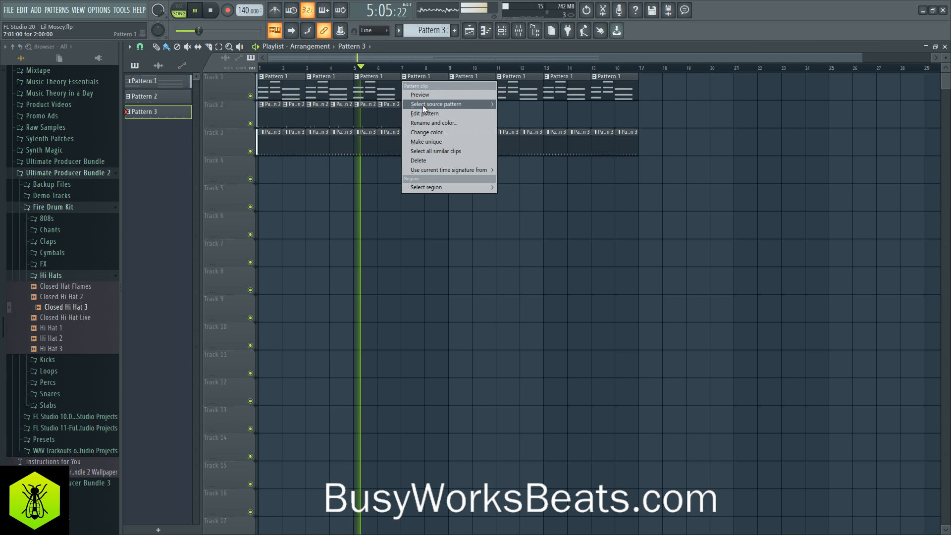
left_click(425, 114)
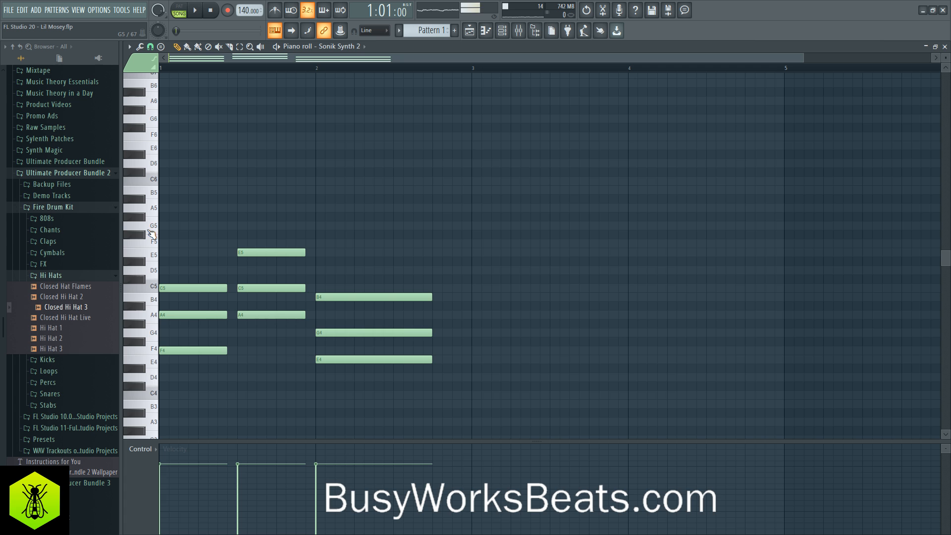
key("space")
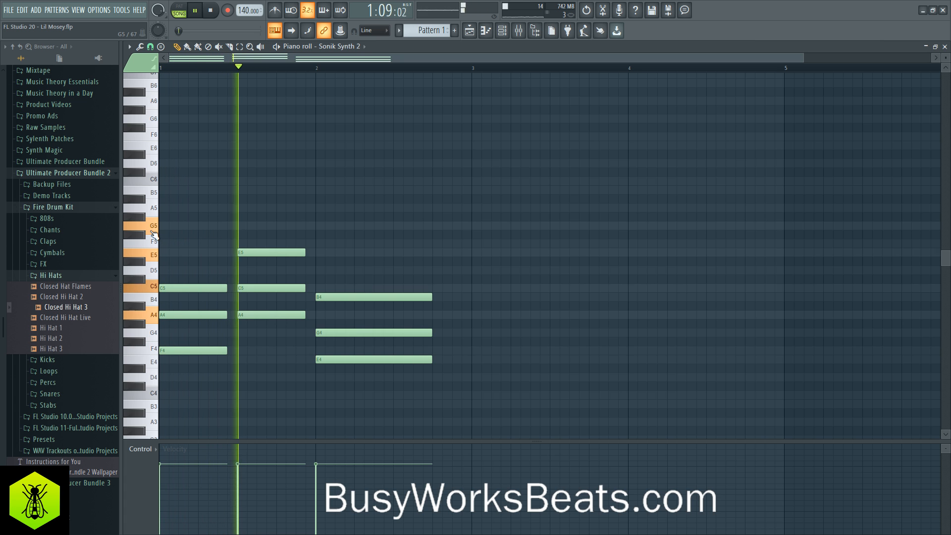
key("space")
- Add a G5 note at step 9 and an F5 note at step 13 of bar 1, each three steps long
key("space")
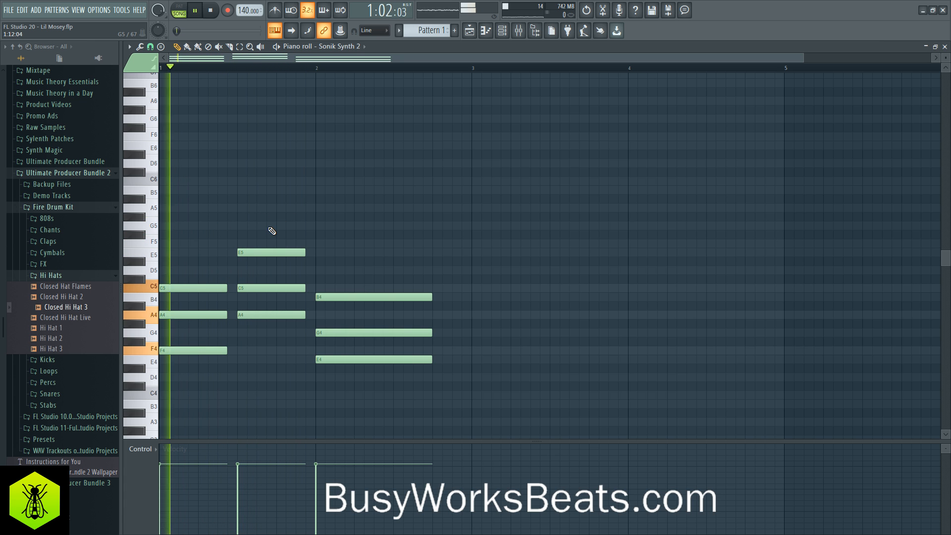
left_click(240, 225)
key("space")
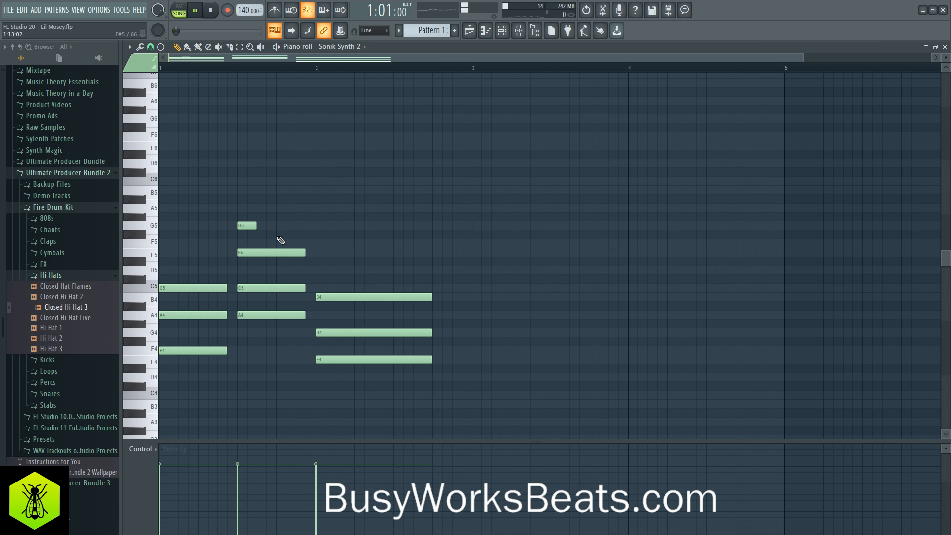
left_click(279, 243)
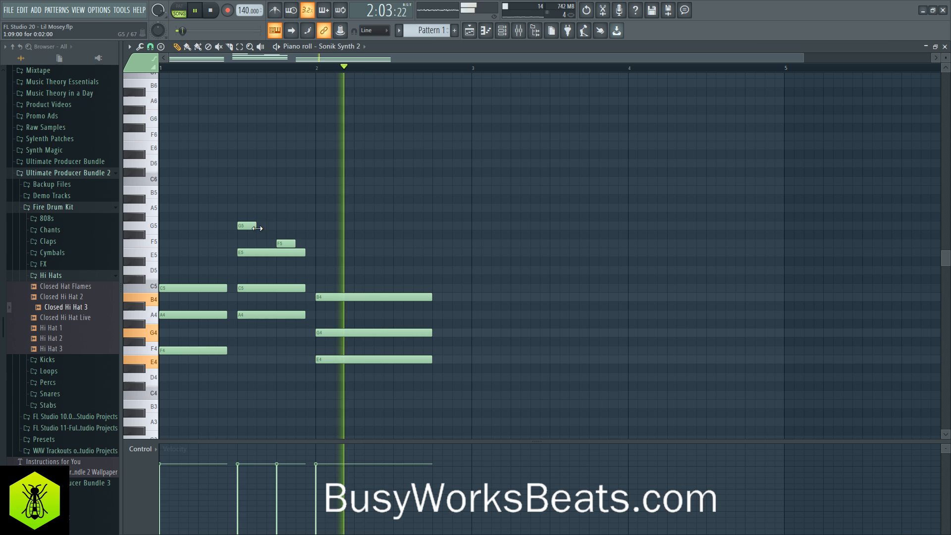
left_click_drag(250, 221, 307, 243)
right_click(342, 251)
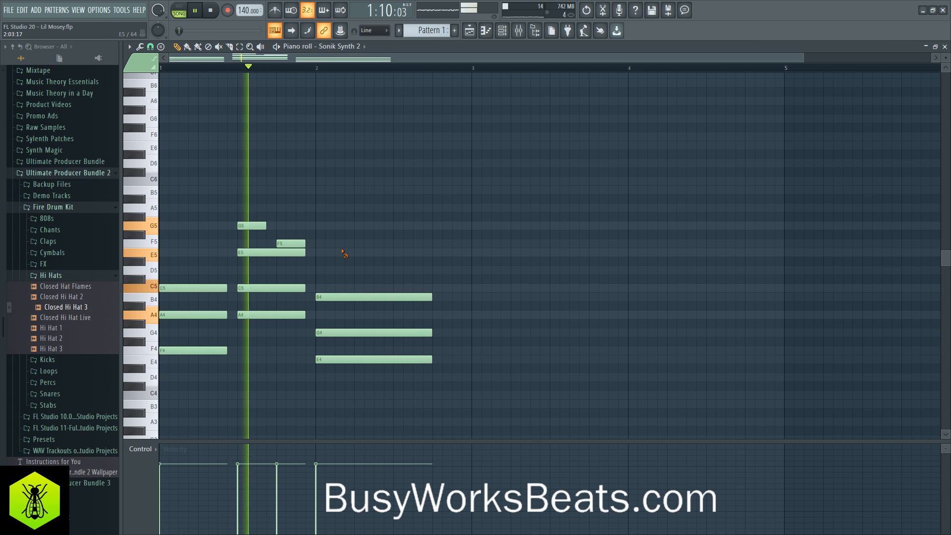
key("space")
- Add an E5 note at step 9 and a D5 note at step 13 of bar 2, and play the melody
left_click(386, 289)
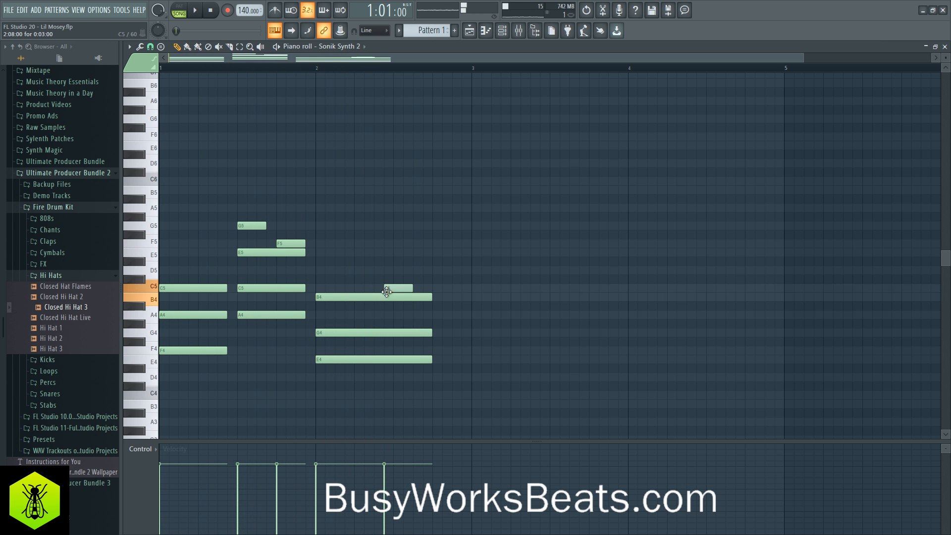
left_click_drag(388, 278, 392, 251)
key("space")
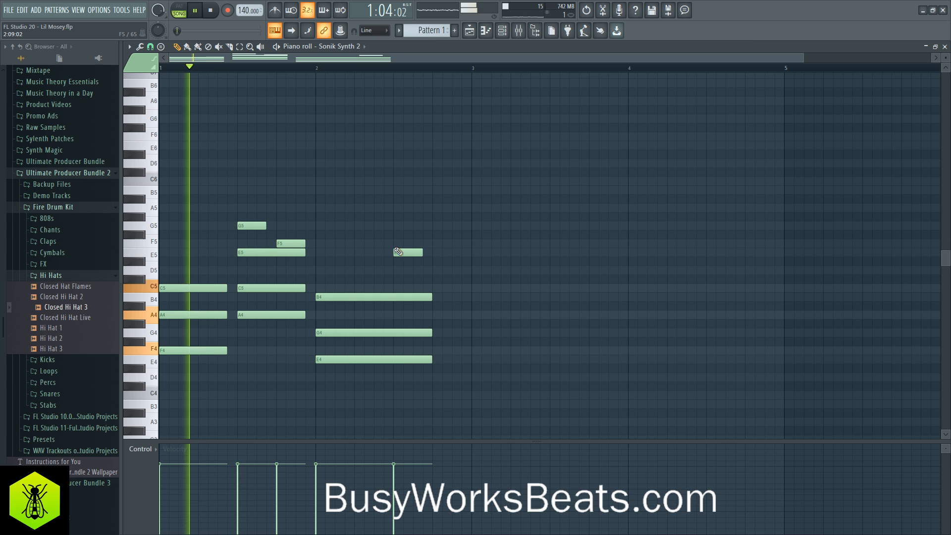
left_click(435, 287)
key("space")
left_click_drag(435, 287, 435, 281)
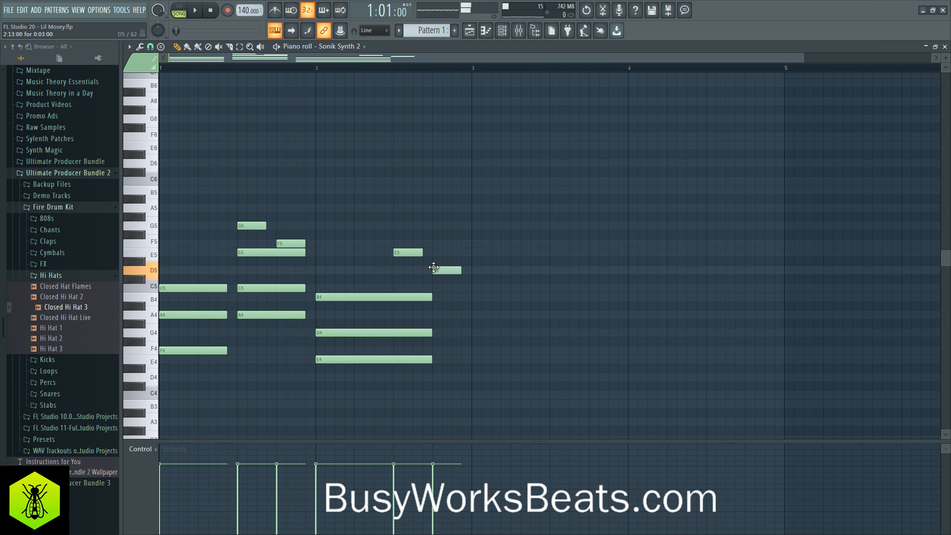
key("space")
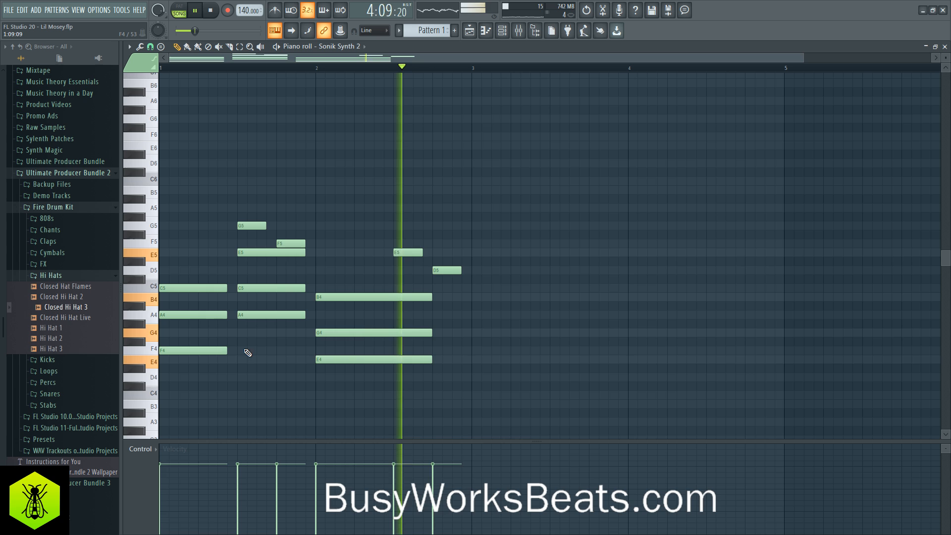
- Audition the F4 and G4 keys, replay the arrangement and return from the piano roll to the playlist
key("space")
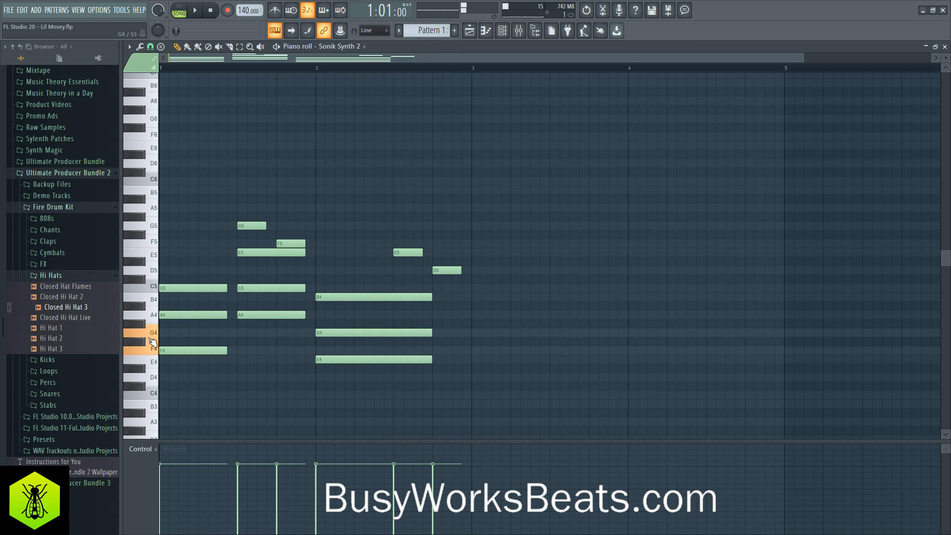
left_click_drag(150, 339, 151, 336)
key("space")
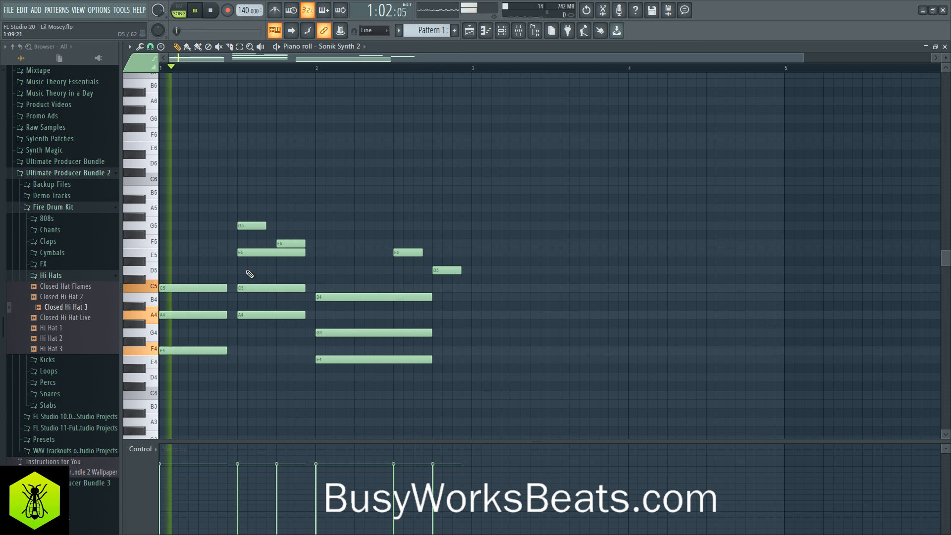
left_click(944, 46)
key("F6")
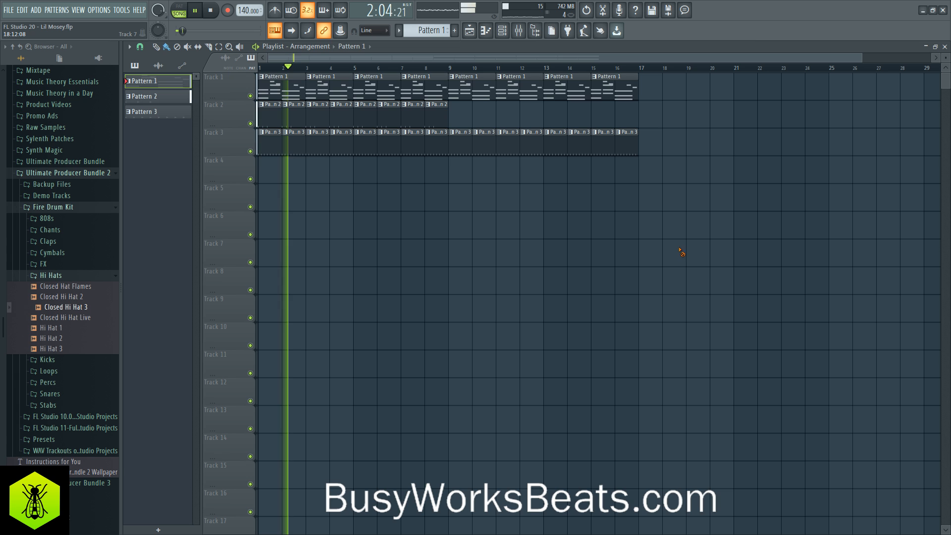
- Lower mixer track Insert 2 to 88% volume, close the mixer and stop playback
left_click(518, 30)
left_click_drag(303, 293, 305, 300)
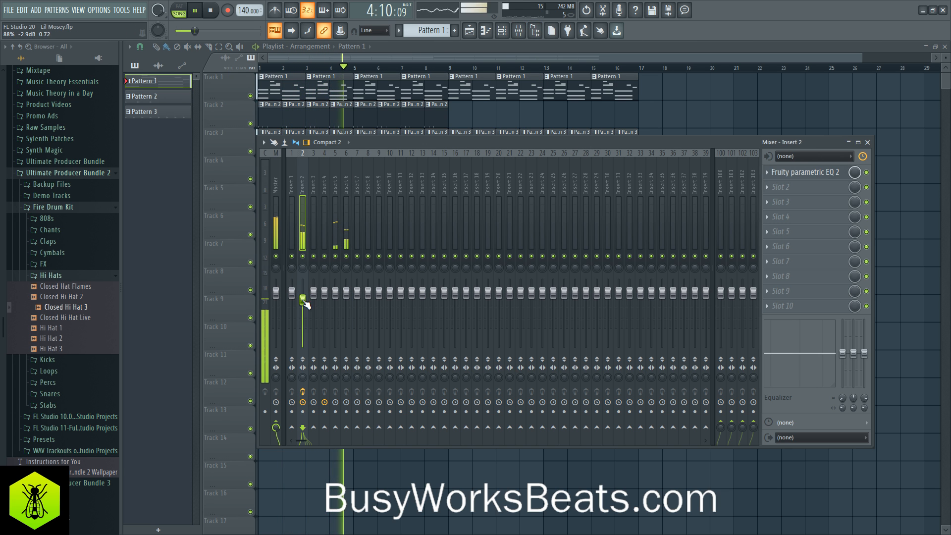
left_click(867, 142)
key("space")
- Open the Sonik Synth 2 #2 instrument from the Channel rack
left_click(502, 33)
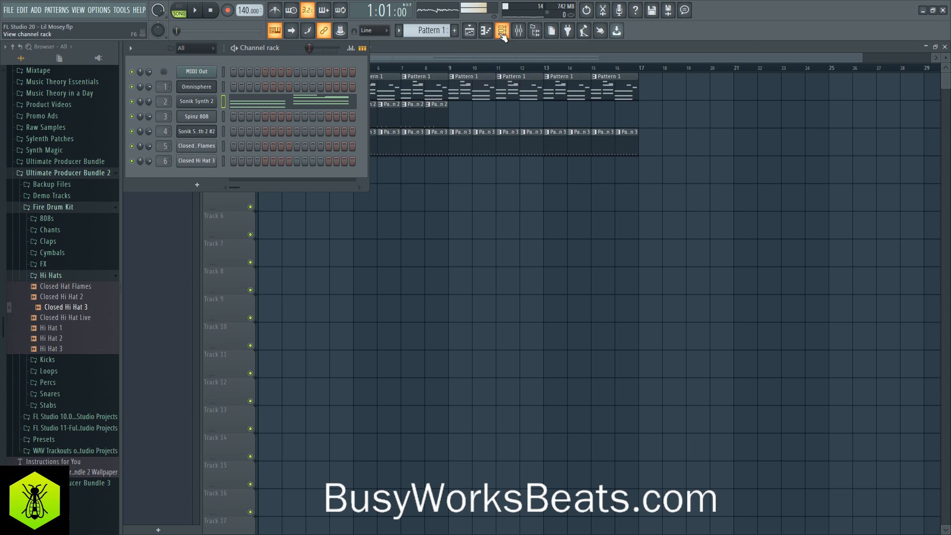
left_click(222, 161)
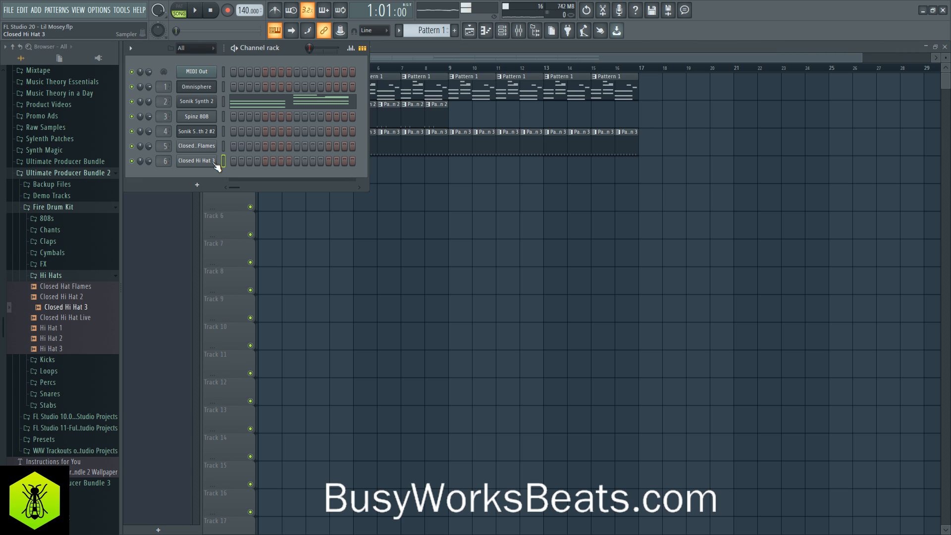
left_click(207, 132)
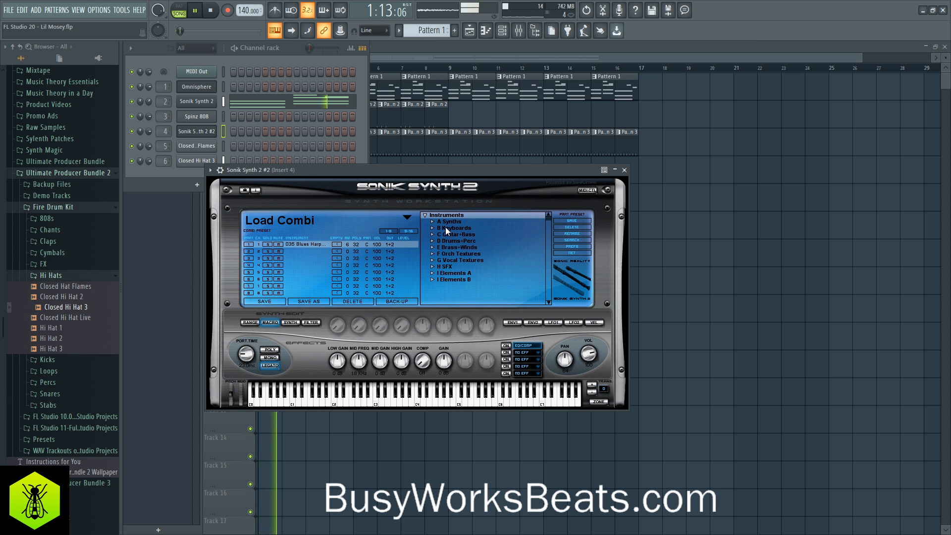
left_click(158, 101)
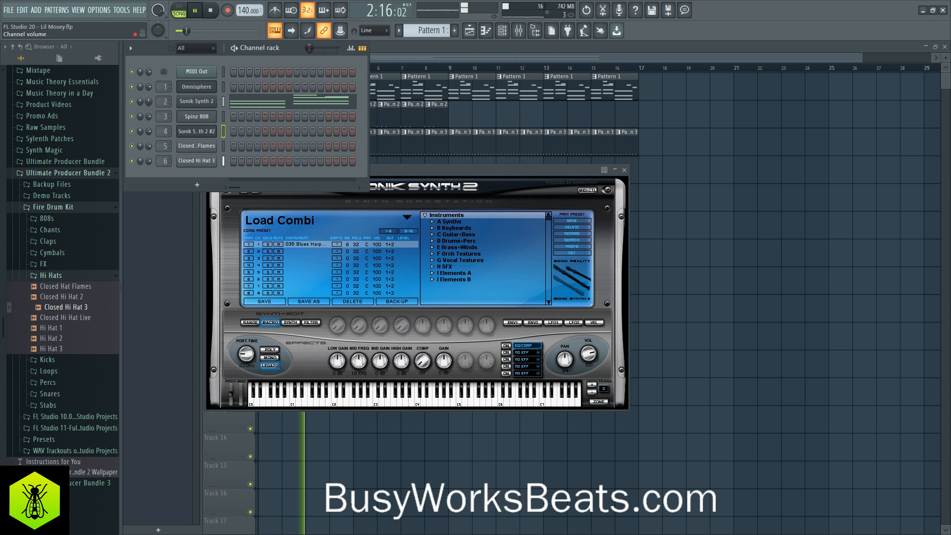
- Browse the A Strings instruments under F Orch Textures in Sonik Synth 2 #2 while the arrangement plays
left_click(432, 247)
left_click(432, 247)
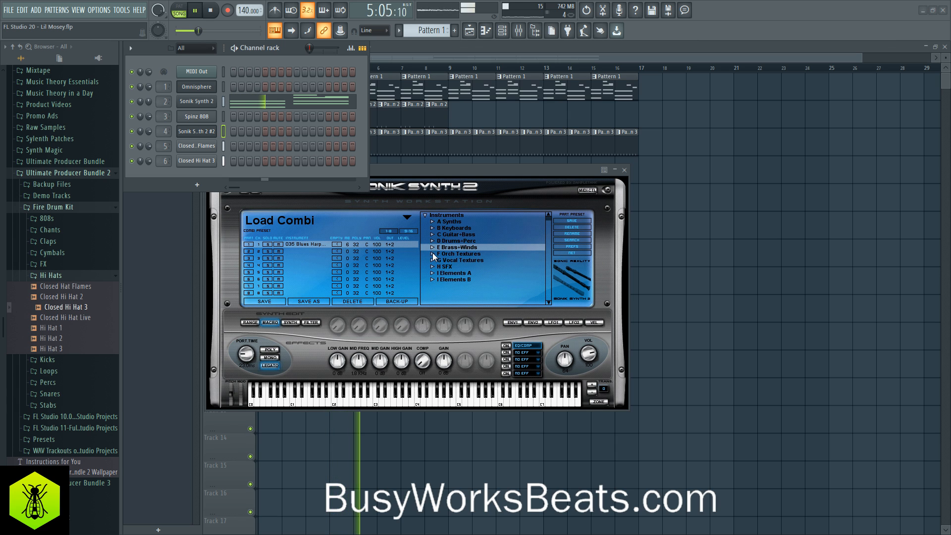
left_click(433, 253)
left_click(446, 261)
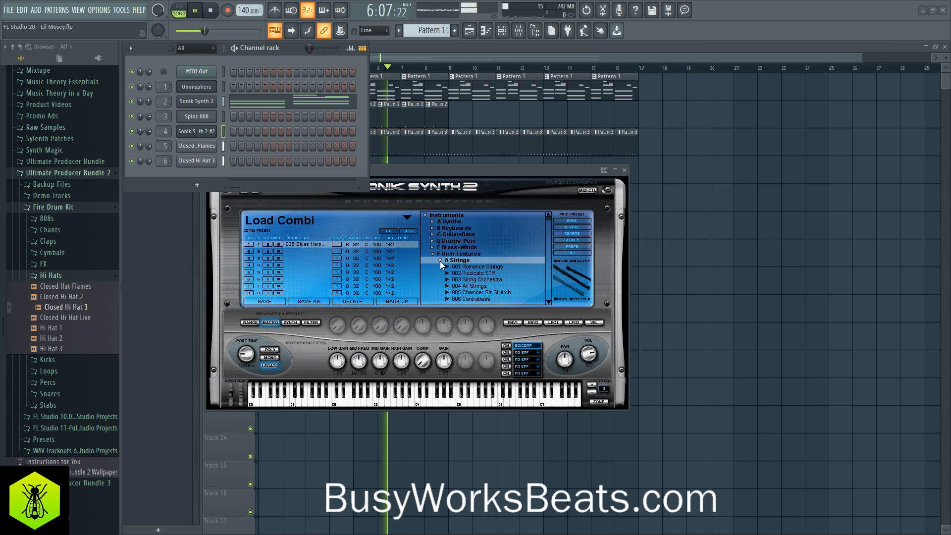
left_click(547, 302)
left_click(547, 302)
scroll(547, 306, "down", 5)
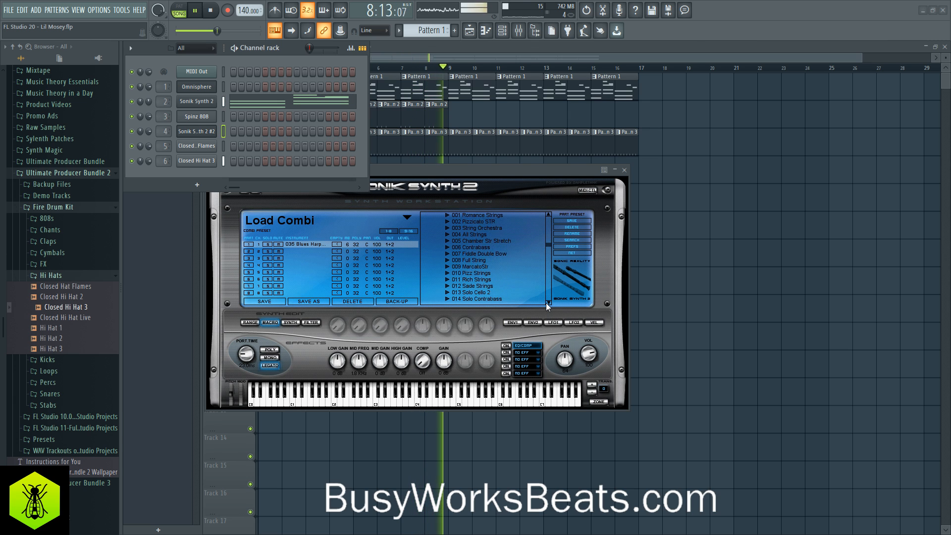
scroll(548, 305, "down", 2)
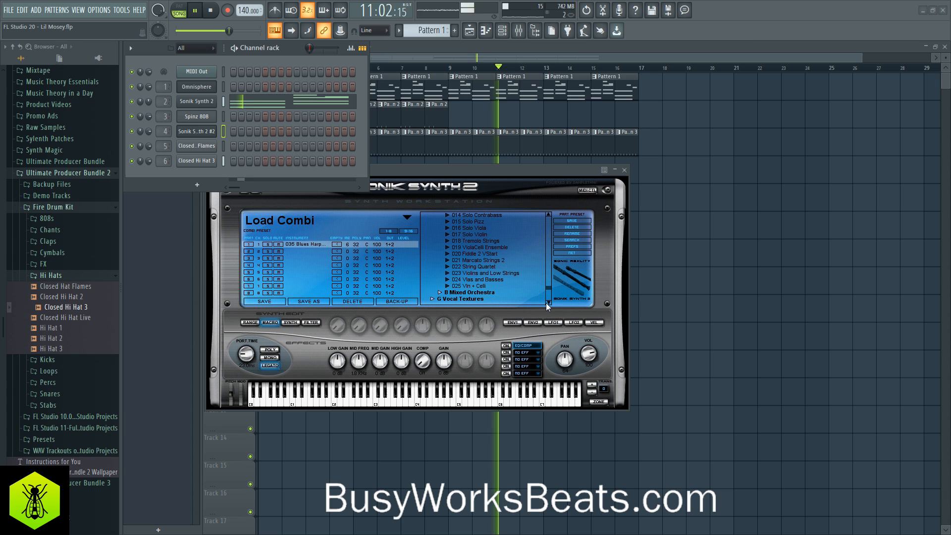
scroll(504, 286, "down", 1)
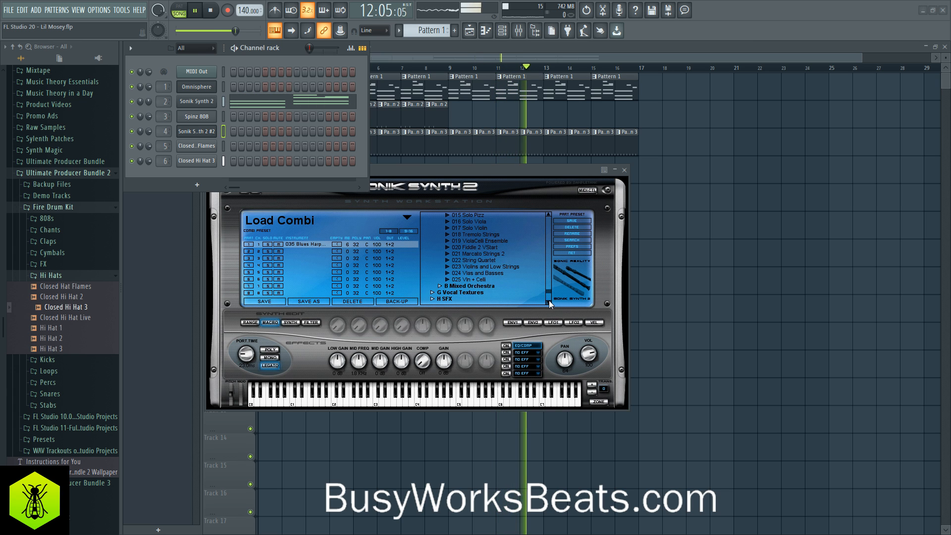
- Open the Omnisphere channel and search its patch browser for "harp"
left_click(196, 86)
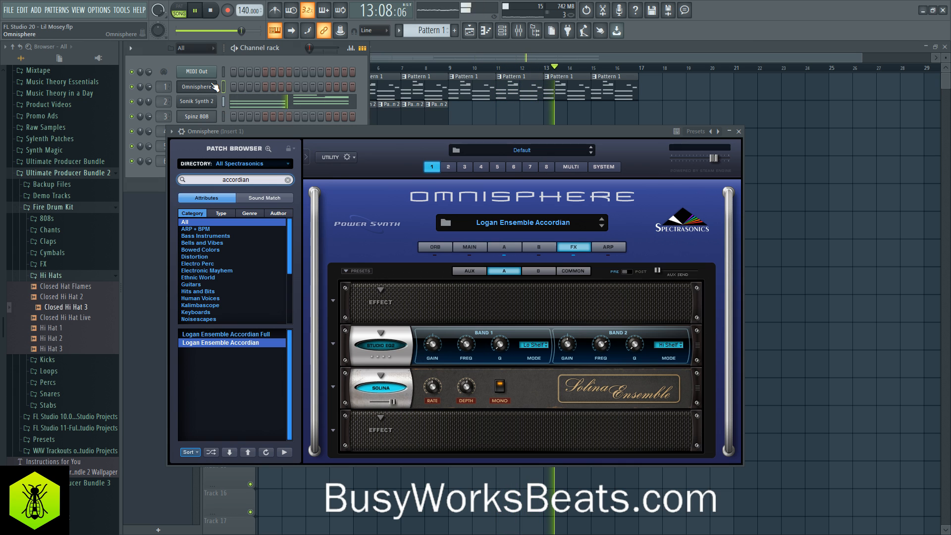
double_click(250, 179)
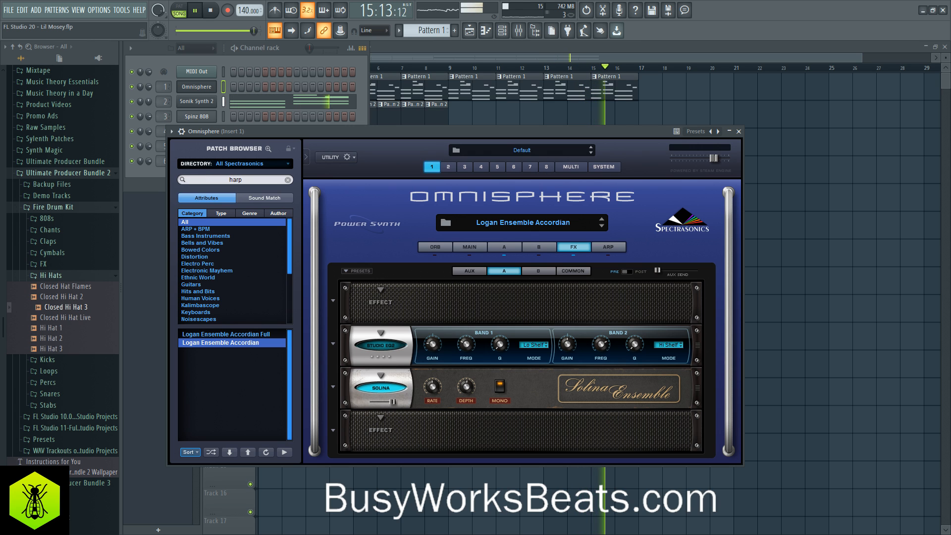
type("harp")
key("Return")
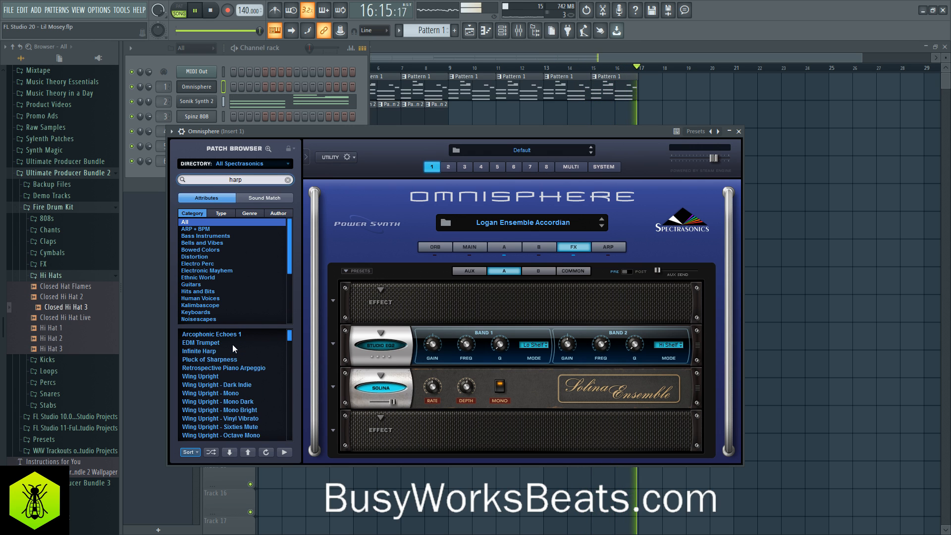
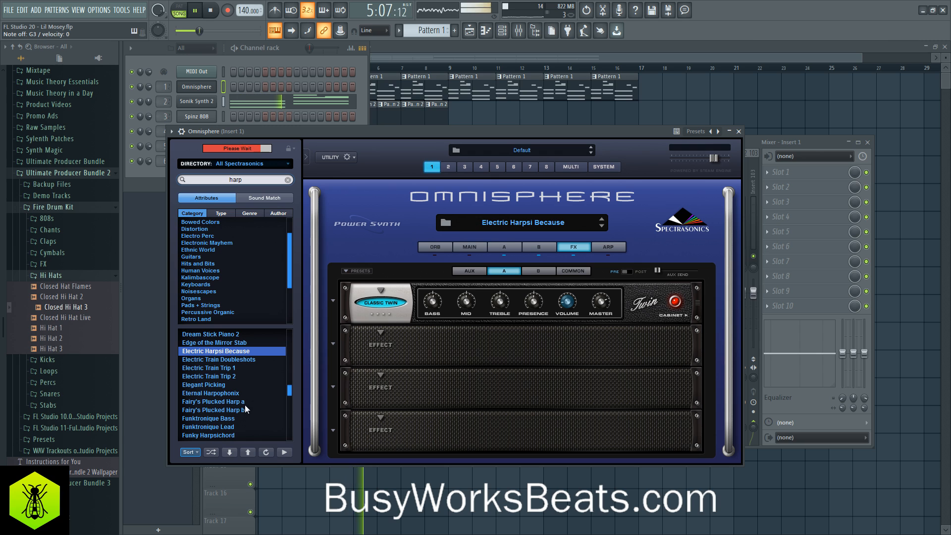
- Audition the Fairy's Plucked Harp a, Harps are Singing, Harpsipipes and Harpsisynth patches against the playing arrangement
left_click(238, 401)
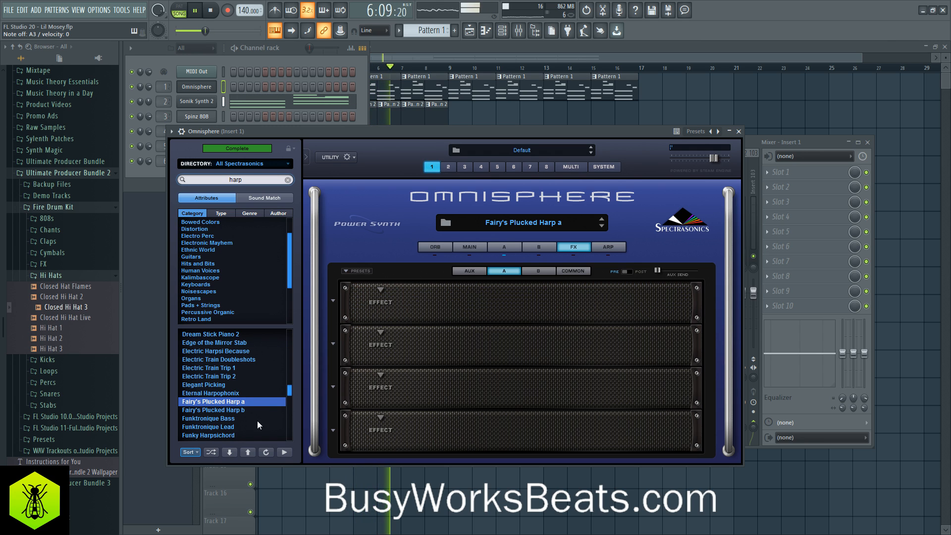
scroll(247, 416, "down", 2)
scroll(242, 412, "down", 2)
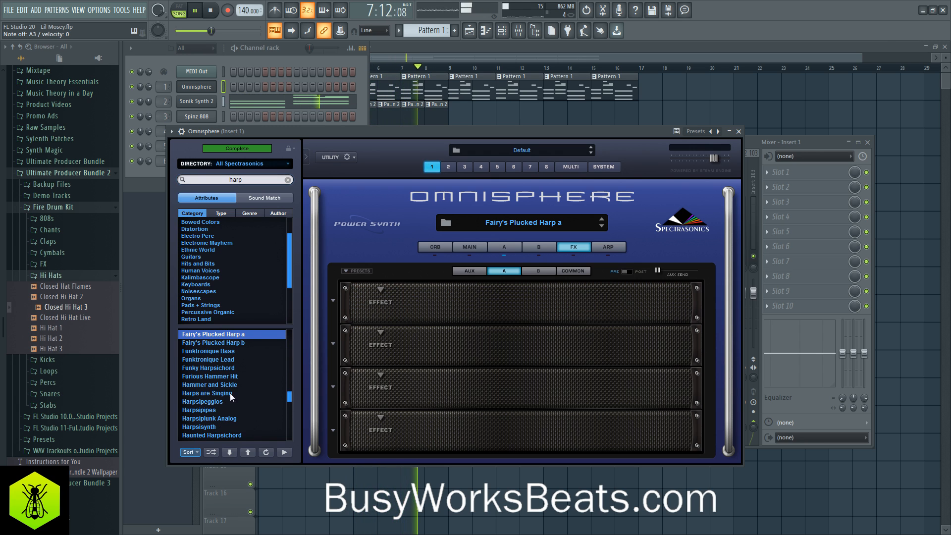
left_click(216, 395)
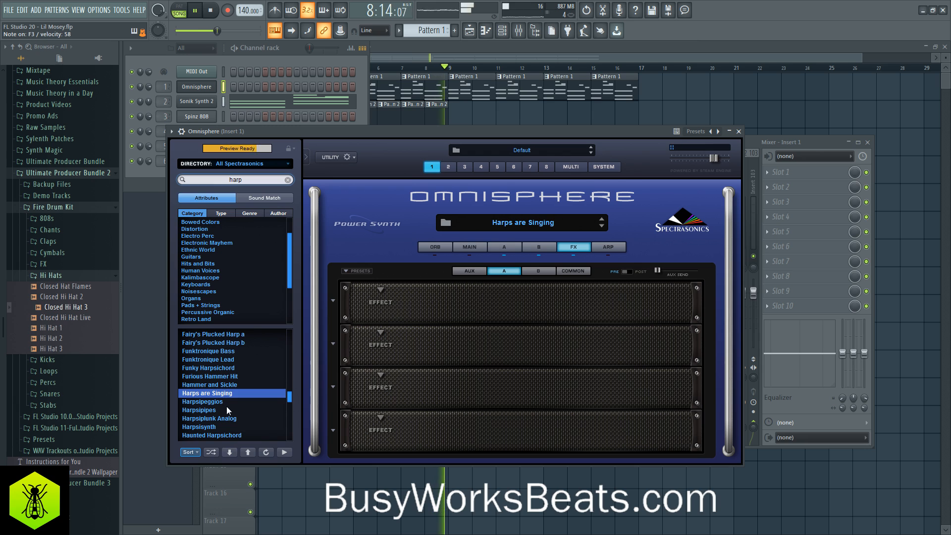
left_click(221, 408)
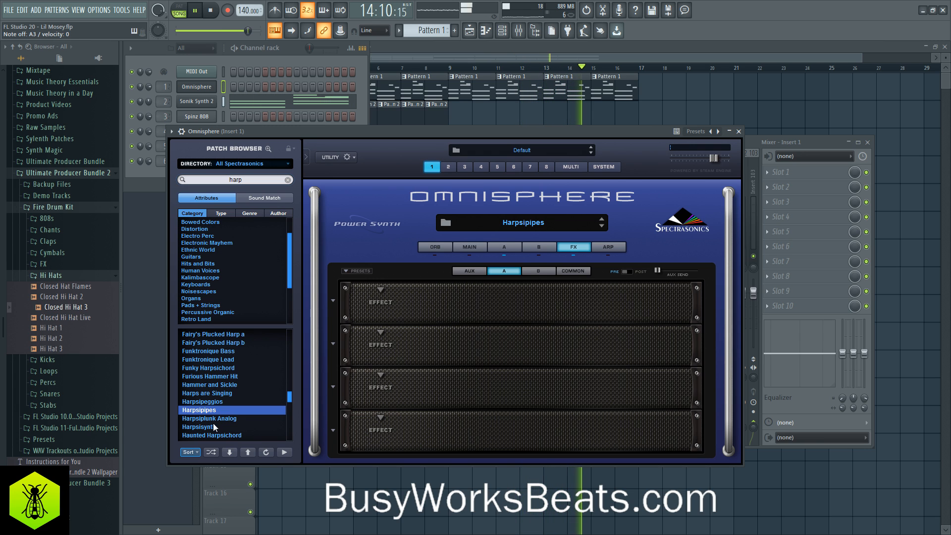
left_click(222, 426)
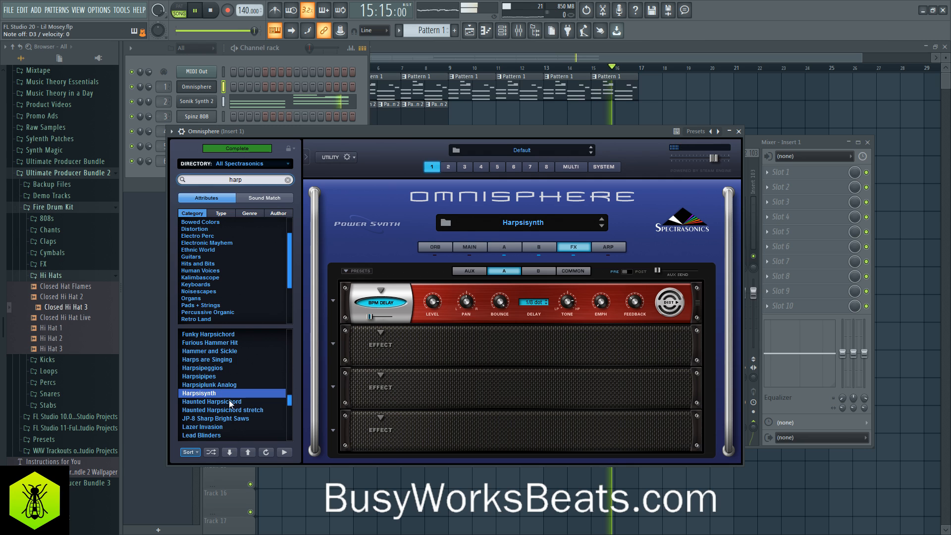
- Compare Octoharp Plucker 1 and both Picking the Pianoharp patches, load Picking the Pianoharp 1 and browse the remaining harp results
scroll(228, 401, "down", 3)
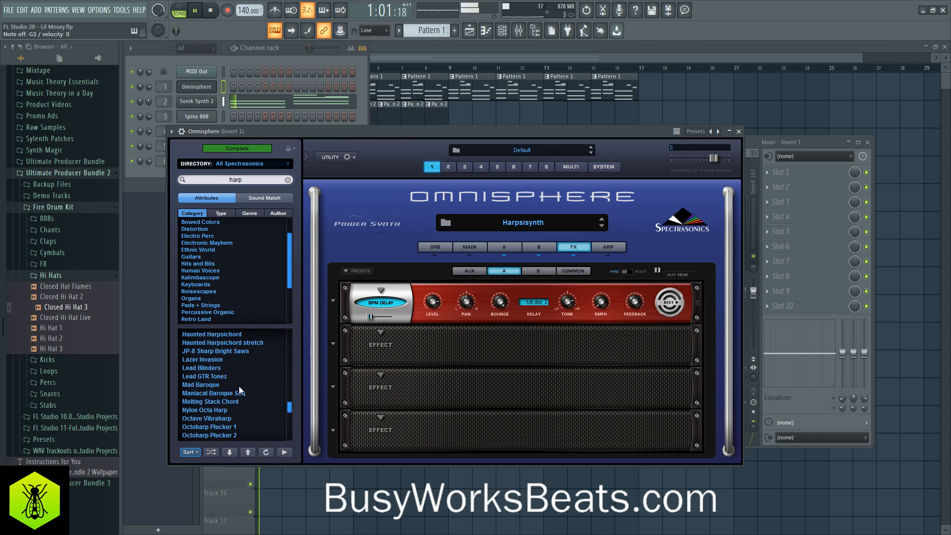
scroll(221, 379, "down", 3)
scroll(221, 377, "down", 2)
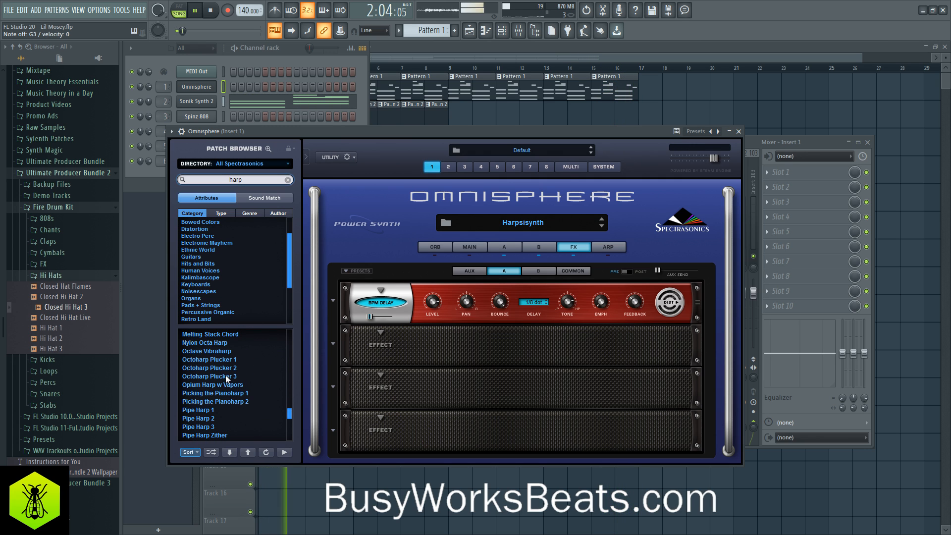
left_click(228, 360)
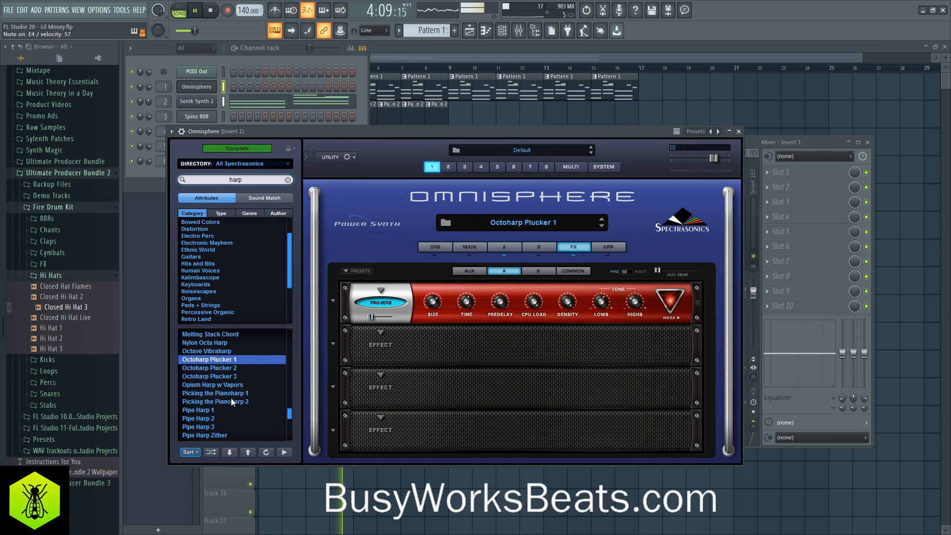
scroll(230, 401, "down", 2)
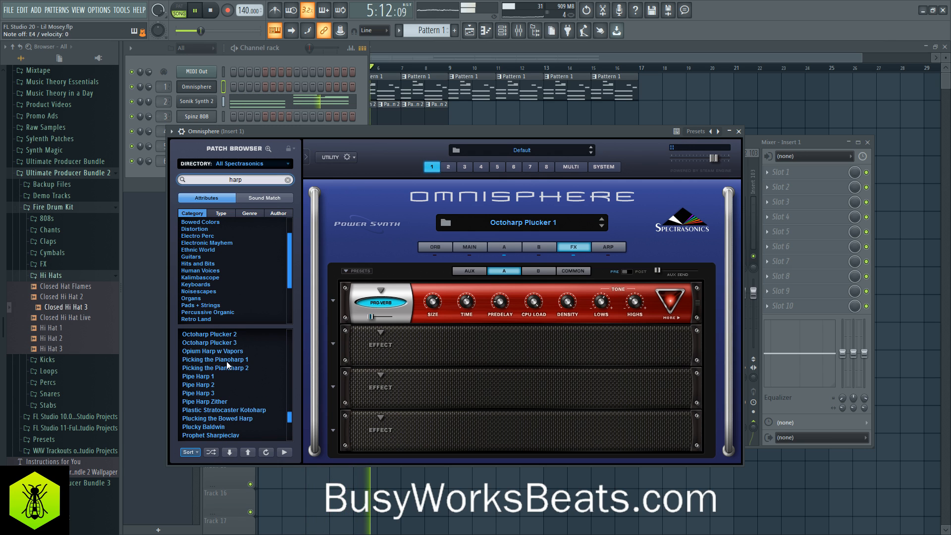
left_click(227, 360)
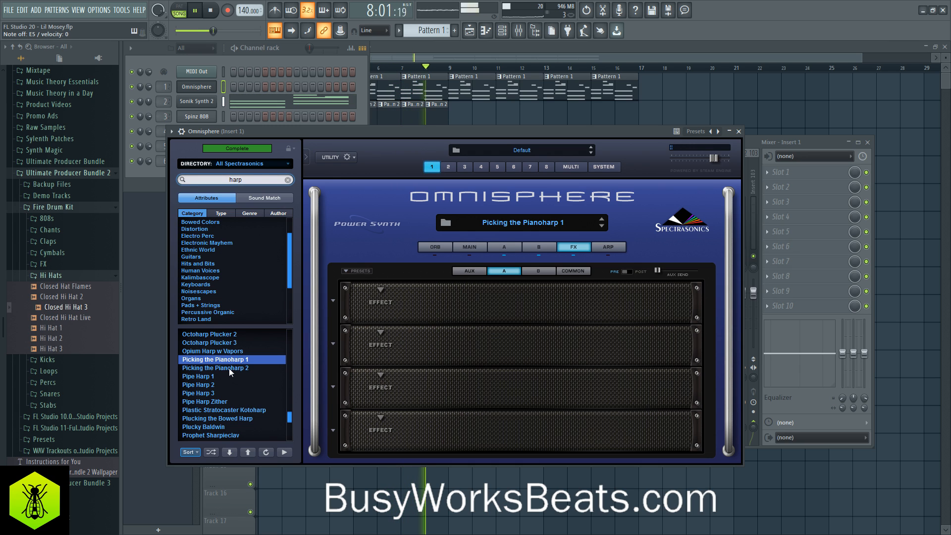
left_click(229, 368)
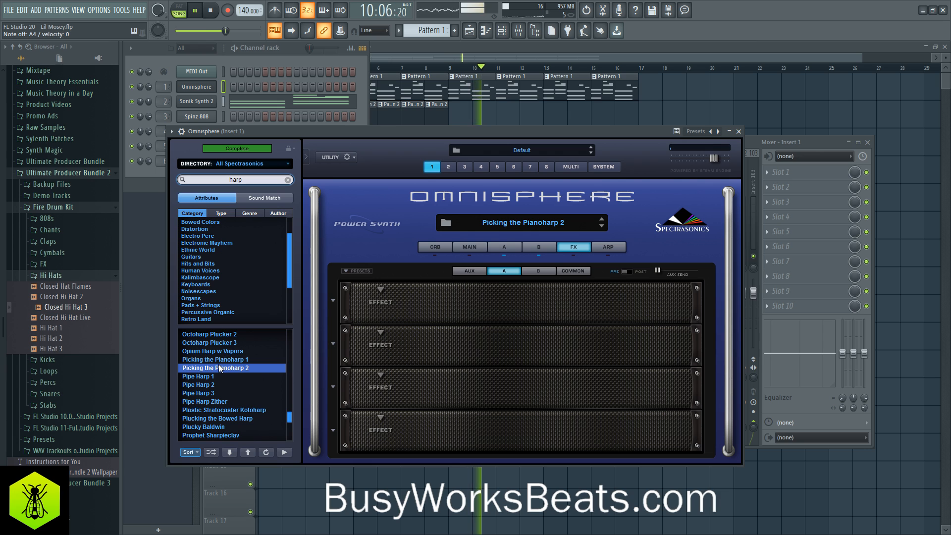
left_click(219, 360)
scroll(182, 381, "down", 5)
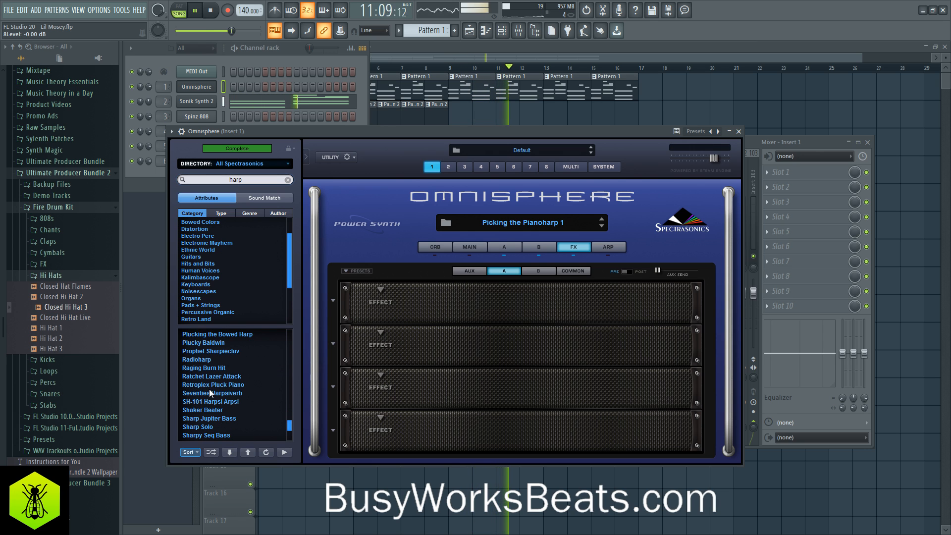
scroll(241, 392, "down", 3)
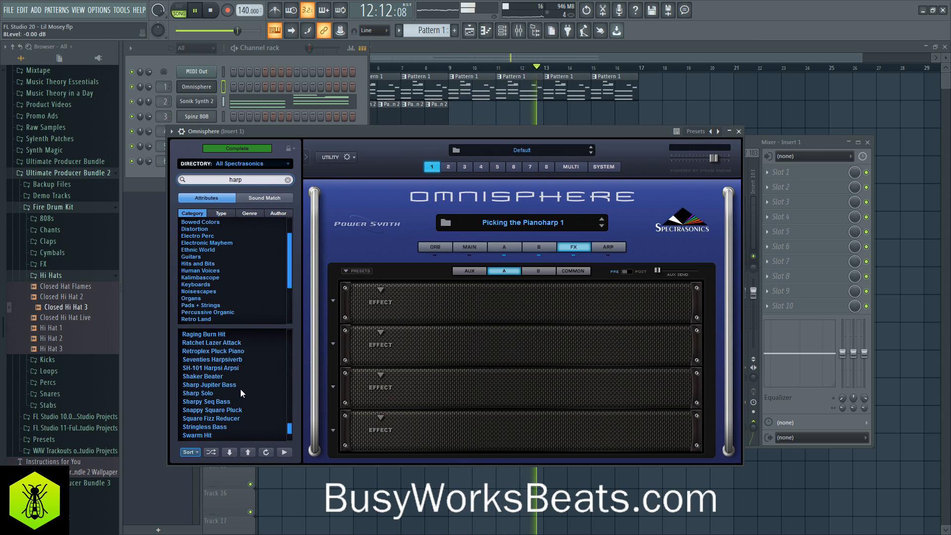
scroll(240, 388, "down", 2)
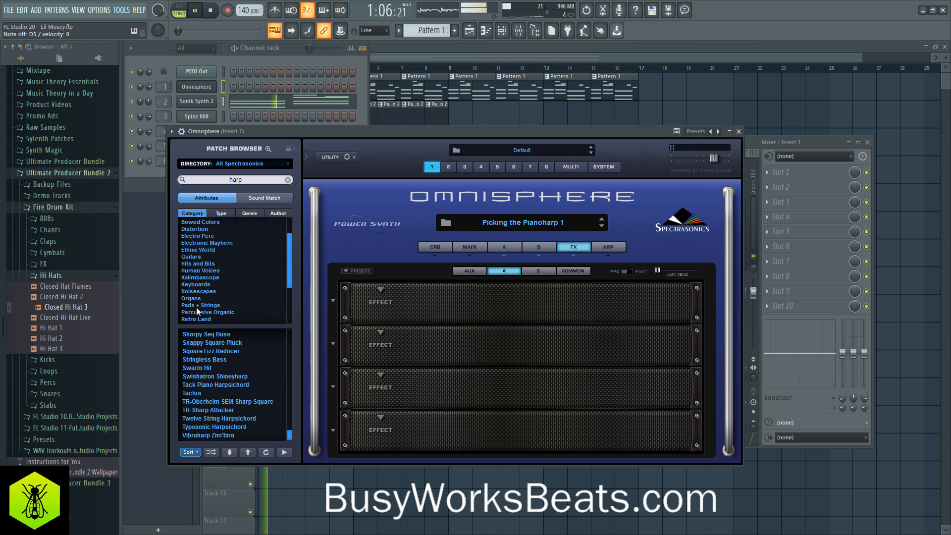
- Inspect the loaded patch's layer effects racks and the oscillator settings of layer A
left_click(504, 246)
left_click(571, 248)
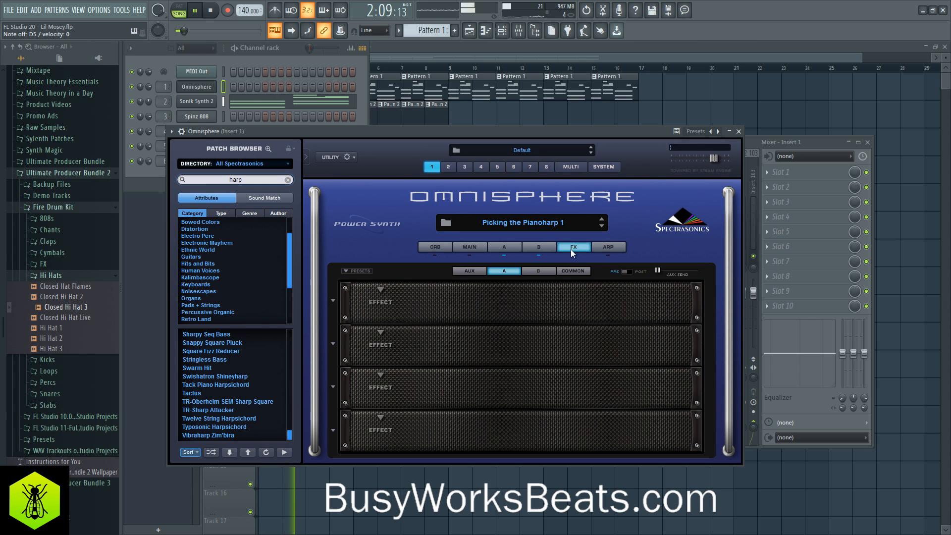
left_click(544, 273)
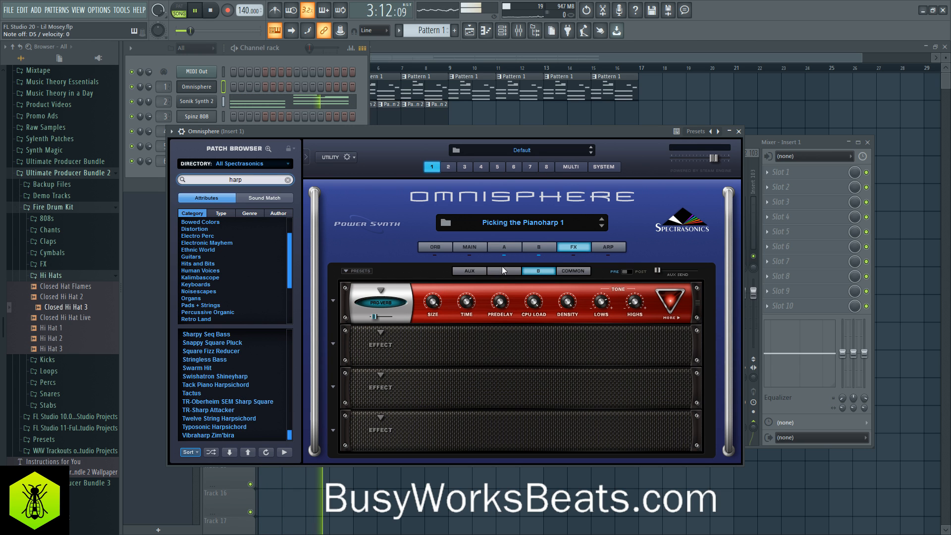
left_click(512, 246)
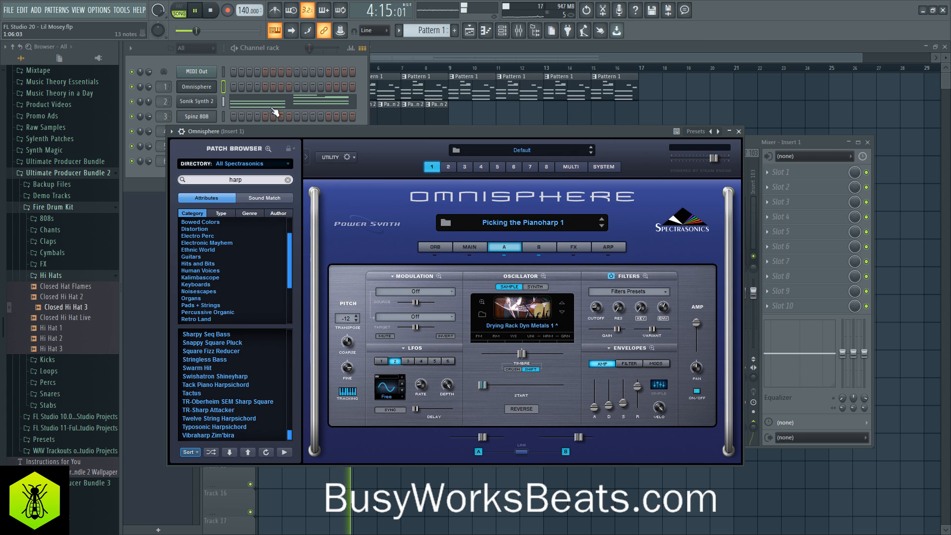
- Stop playback, add G5 and A5 notes between beats 2 and 3 of bar 1 in the Sonik Synth 2 melody, and play it
key("space")
left_click(271, 102)
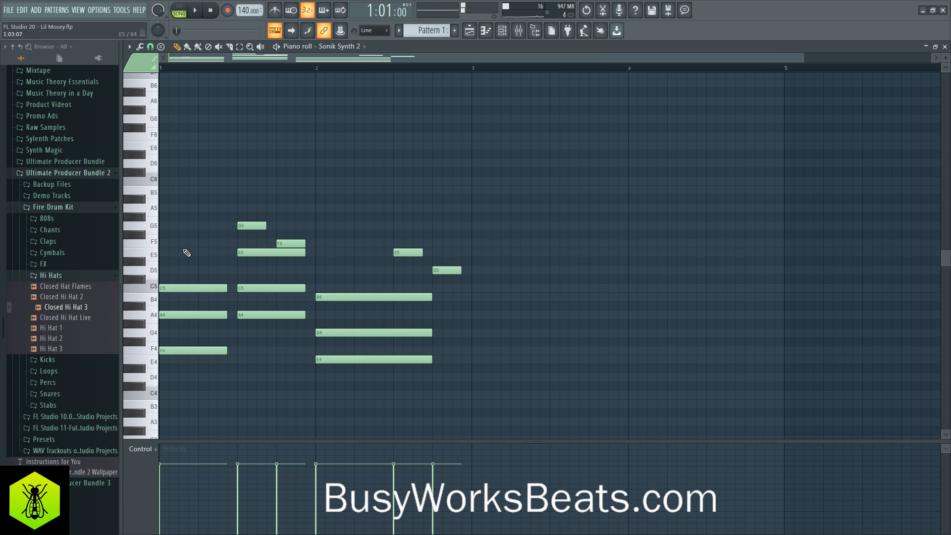
left_click_drag(190, 246, 225, 208)
left_click(230, 201)
key("space")
key("space")
key("space")
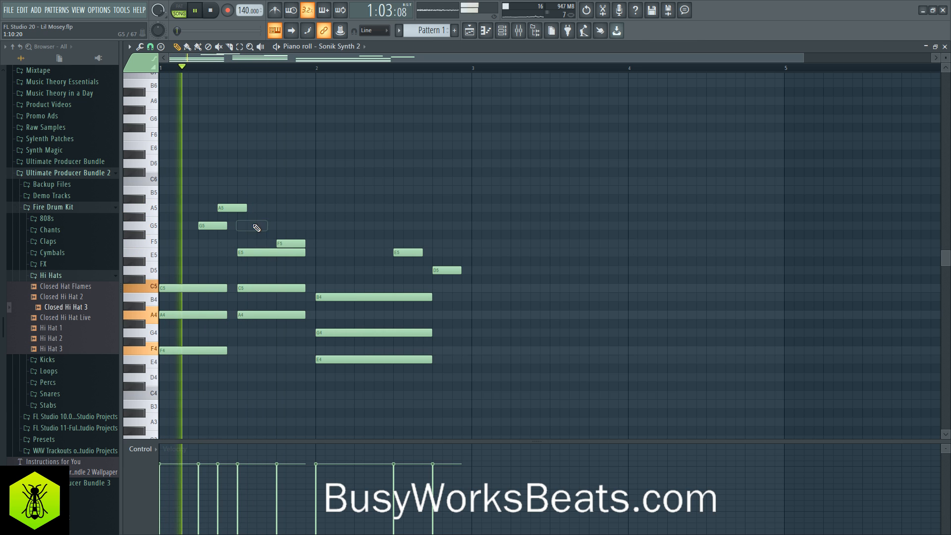
- Delete the G5 note at beat 3 of bar 1, shorten the preceding G5 and A5 notes to eighth notes and close the piano roll
right_click(255, 225)
left_click_drag(208, 196, 236, 210)
left_click(268, 185, "ctrl")
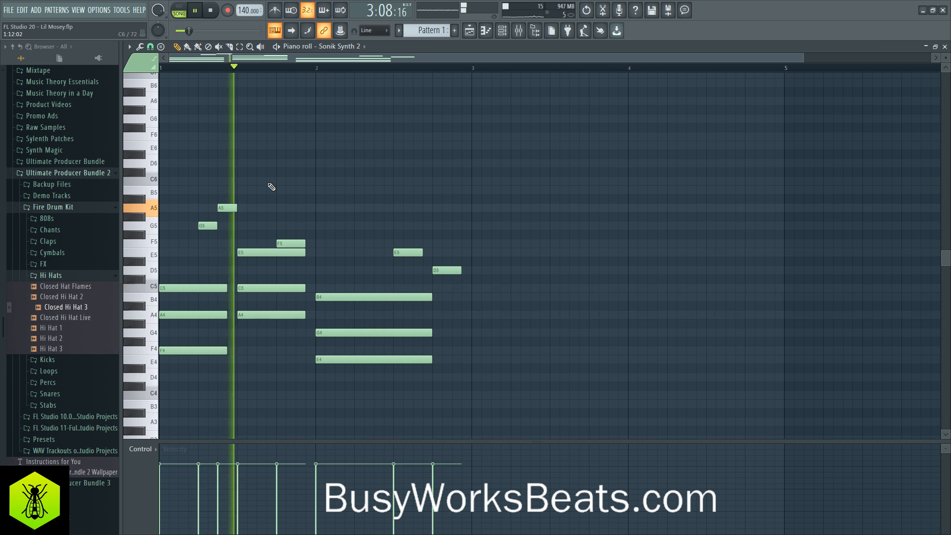
left_click(945, 46)
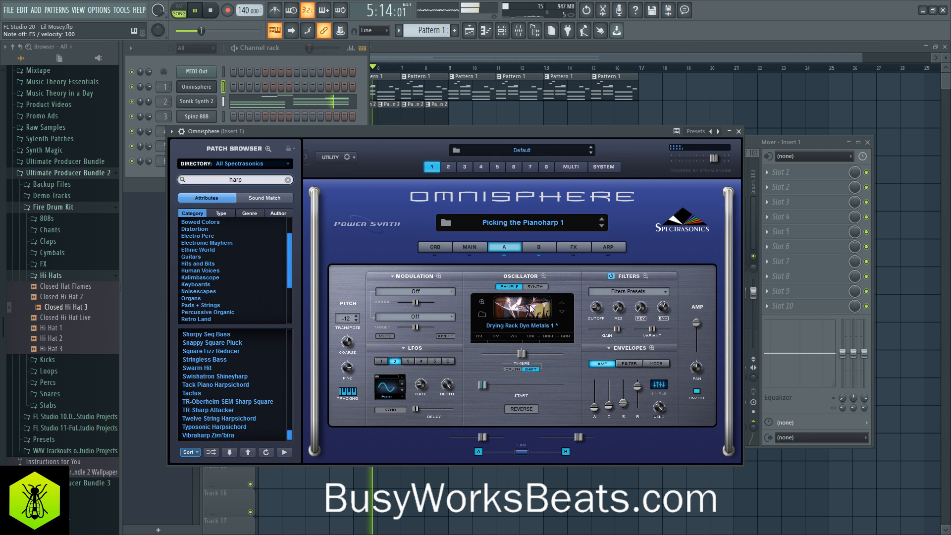
- Shorten the amp envelope release of layer A in Picking the Pianoharp 1 to 1.52 sec and mute the Sonik Synth 2 channel
left_click(539, 247)
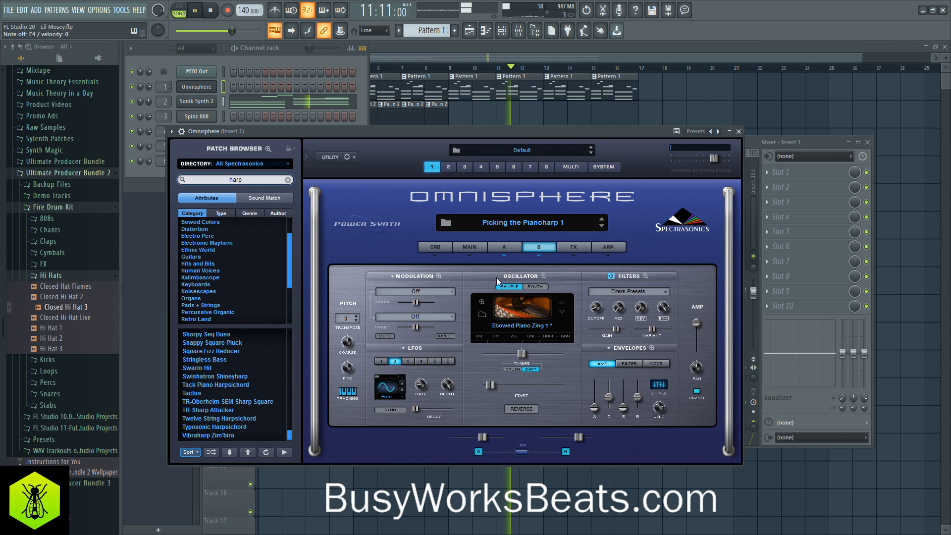
left_click(504, 247)
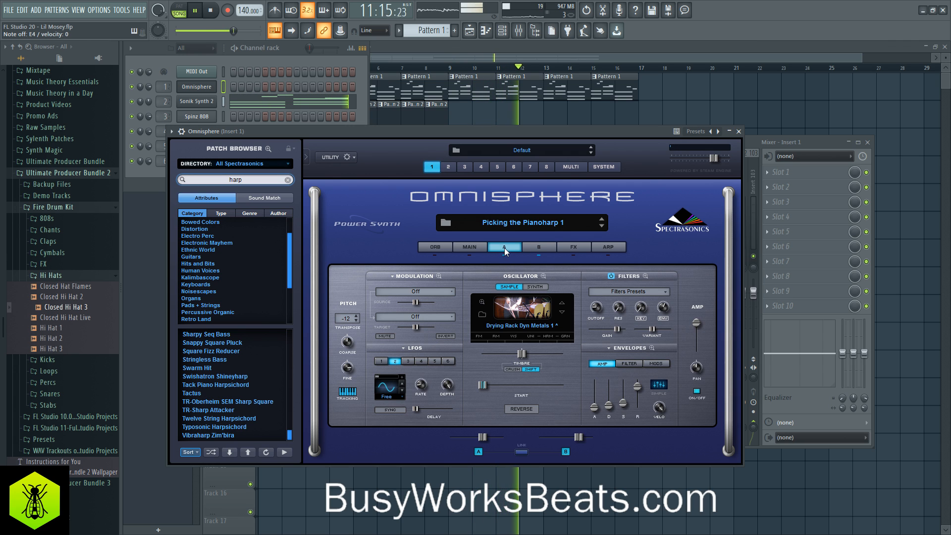
left_click(635, 403)
left_click(223, 92)
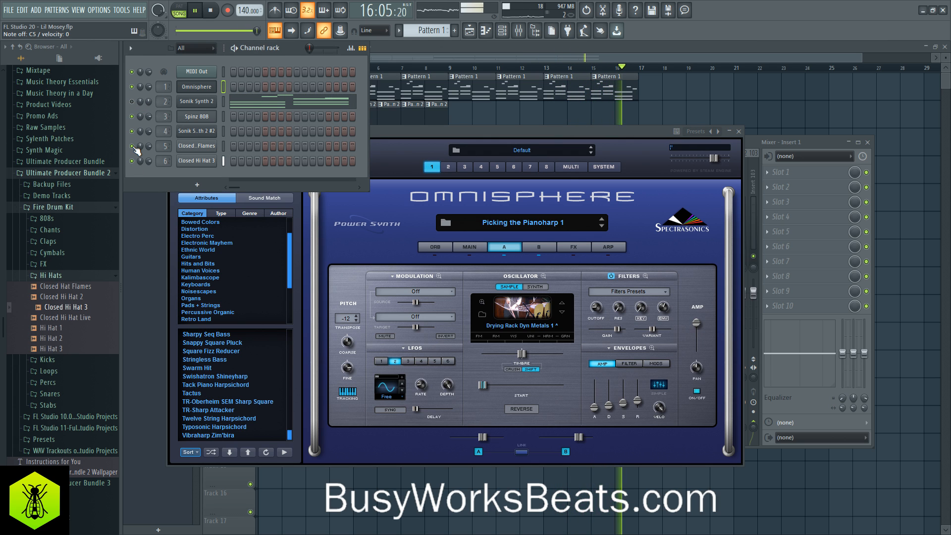
left_click(629, 120)
left_click(276, 171)
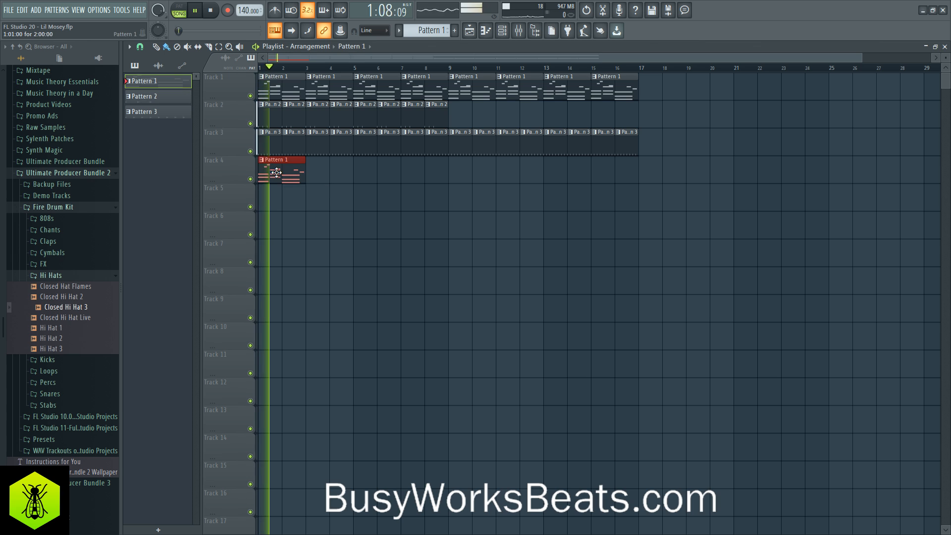
right_click(299, 176)
key("space")
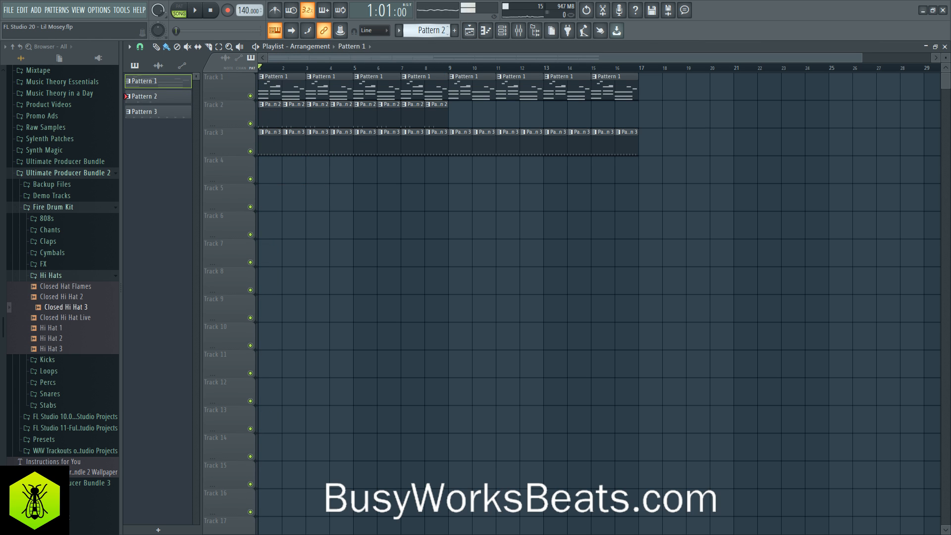
- Unmute the Sonik Synth 2 channel in the Channel rack and play the arrangement from the start
left_click(502, 32)
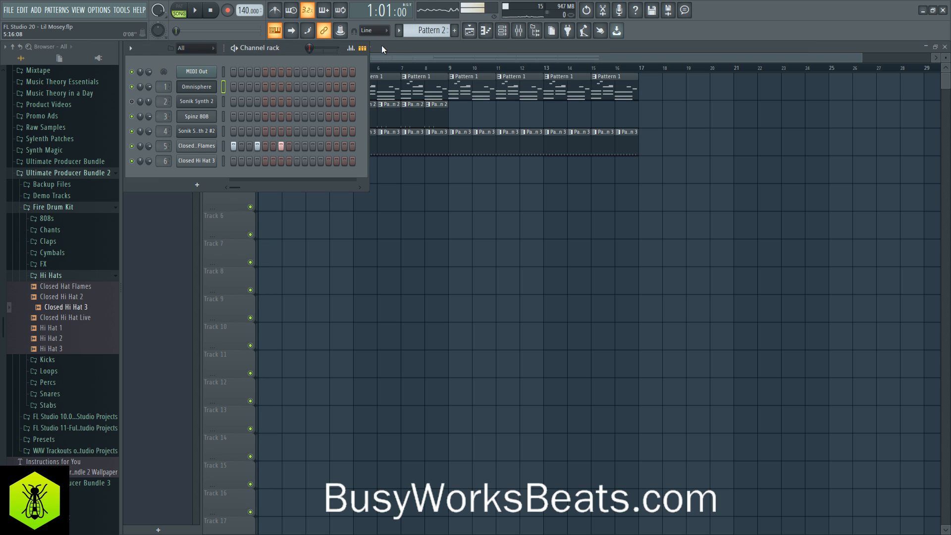
scroll(423, 31, "up", 1)
left_click(132, 101)
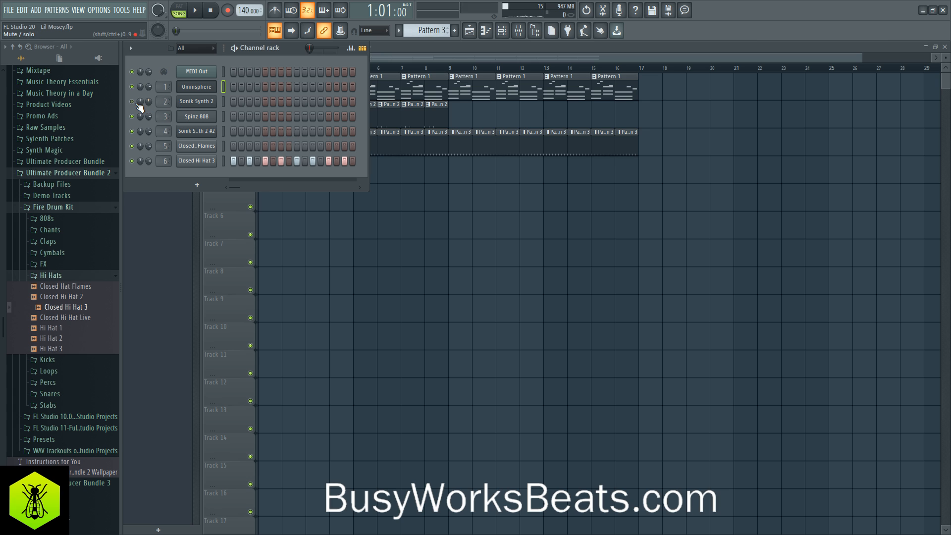
key("space")
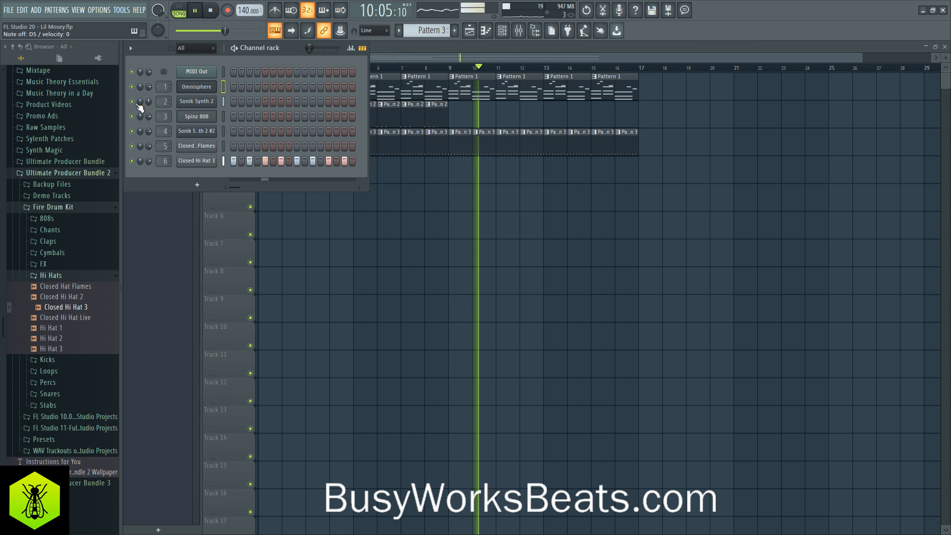
key("space")
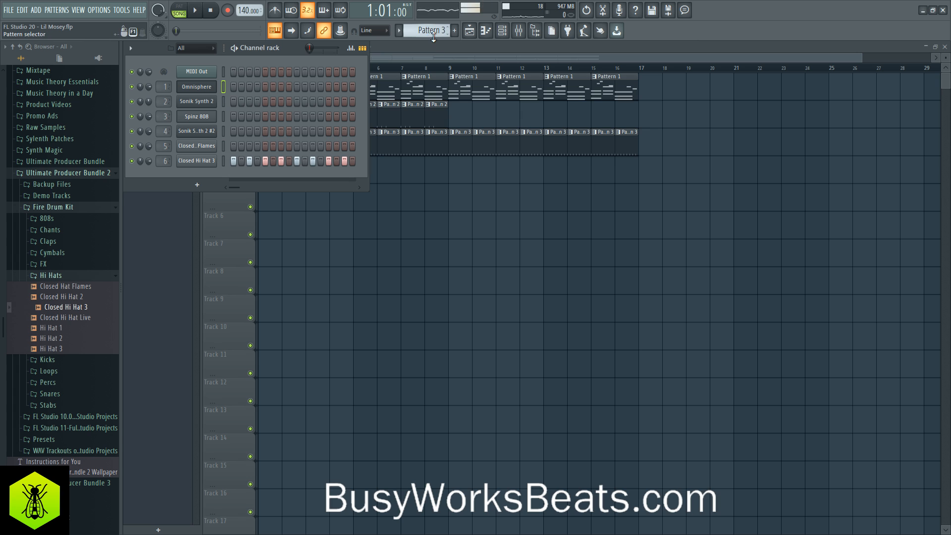
- Place a new Pattern 4 clip at the start of Track 4 and open the Omnisphere piano roll for that pattern
scroll(428, 31, "up", 1)
key("F6")
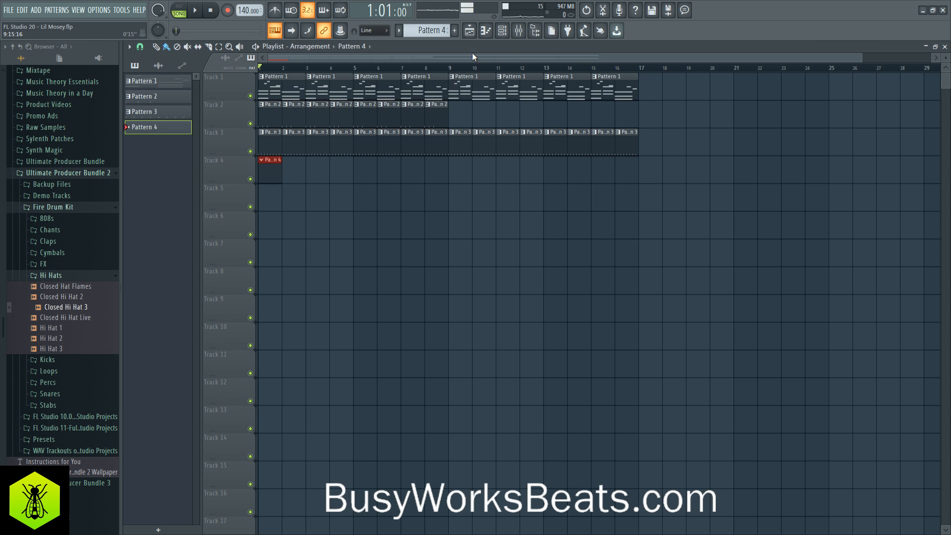
left_click(494, 33)
right_click(201, 82)
left_click(251, 86)
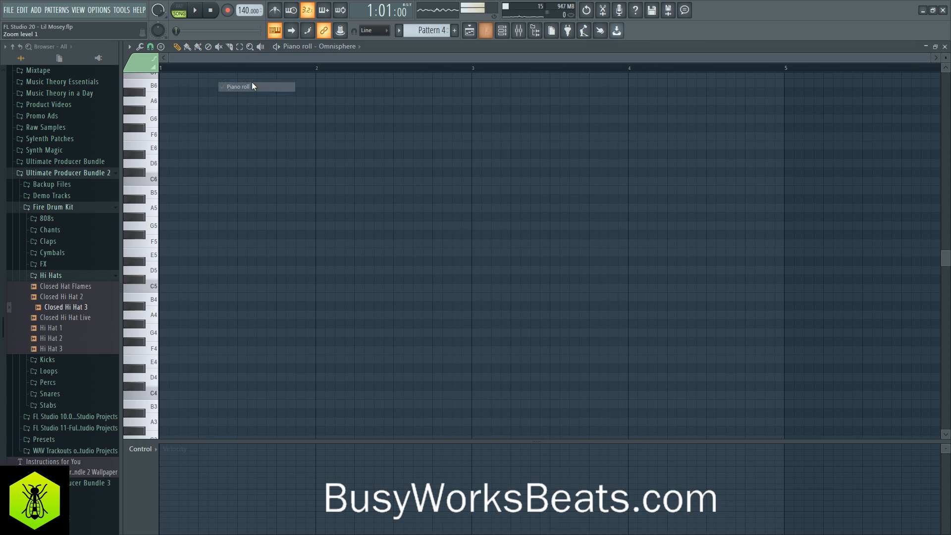
- Enter five rising eighth notes A4, B4, C5, D5 and E5 from the start of bar 1 and play them back
scroll(174, 227, "down", 2)
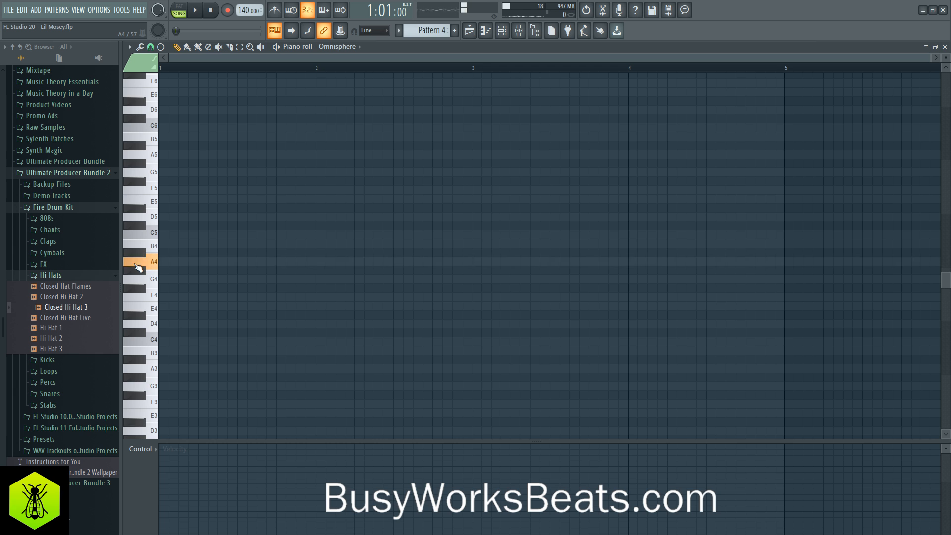
left_click(168, 261)
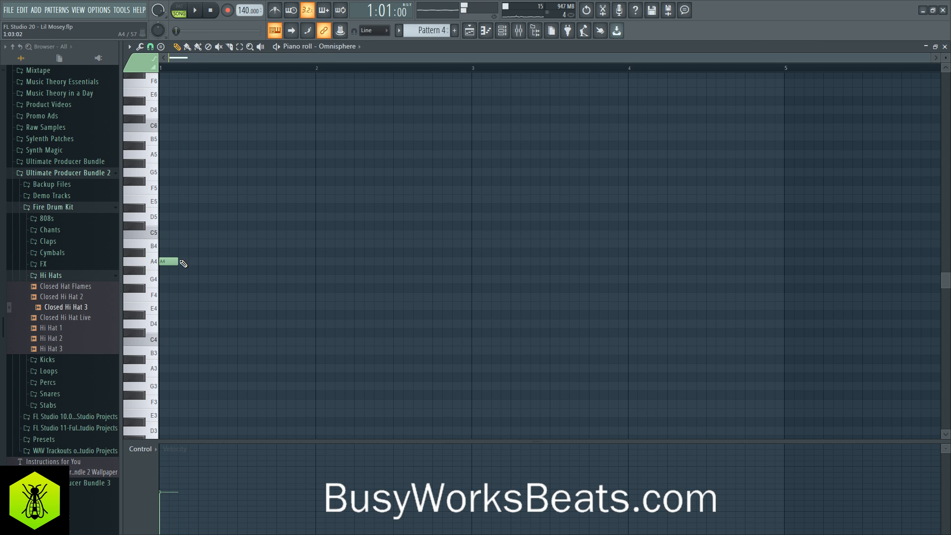
left_click(178, 235)
left_click_drag(177, 235, 176, 251)
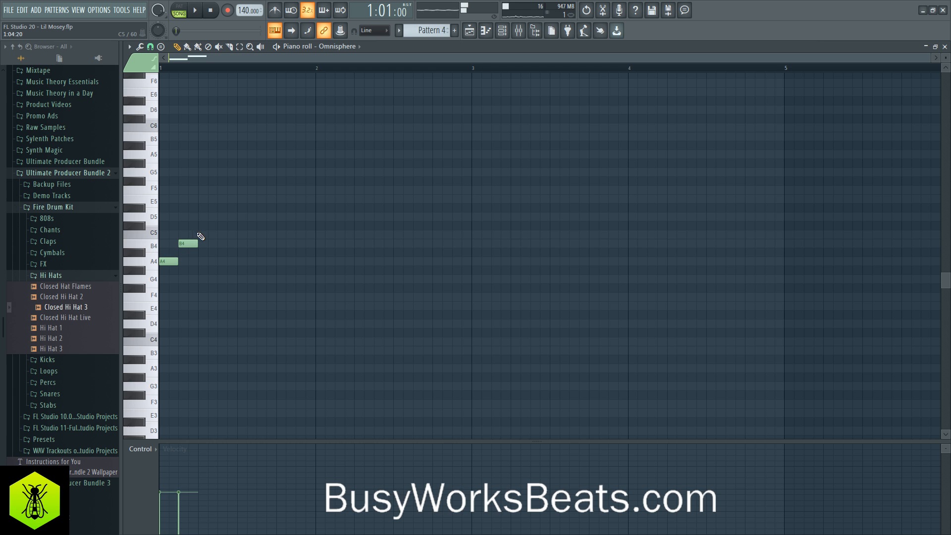
left_click(220, 216)
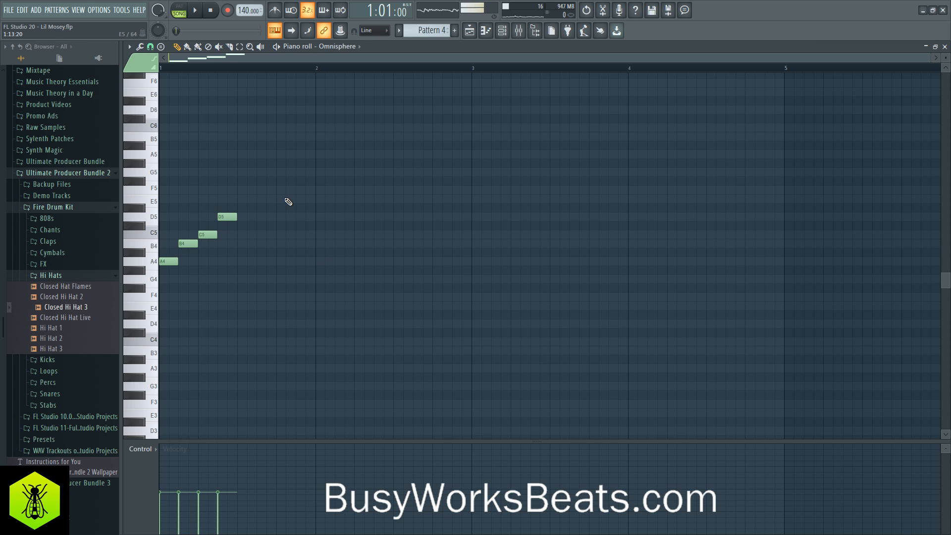
key("space")
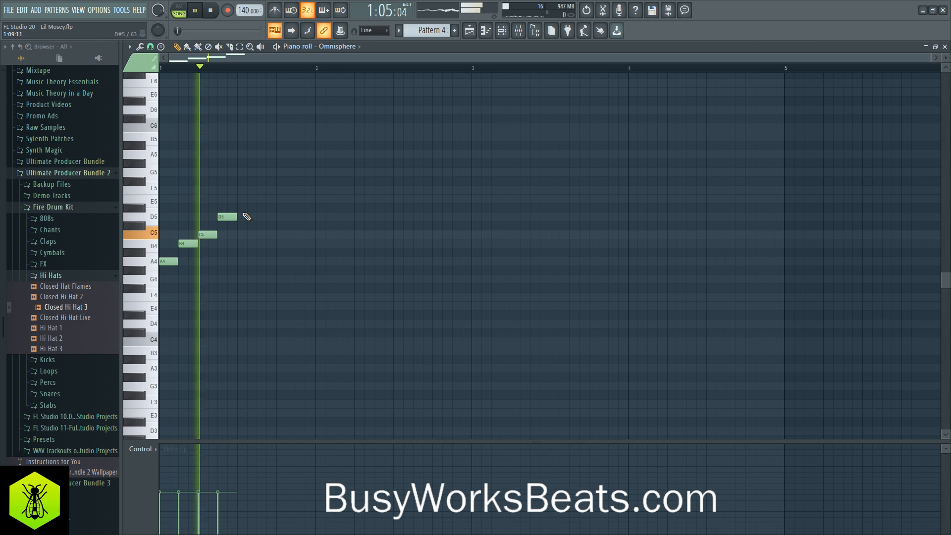
left_click(238, 199)
key("space")
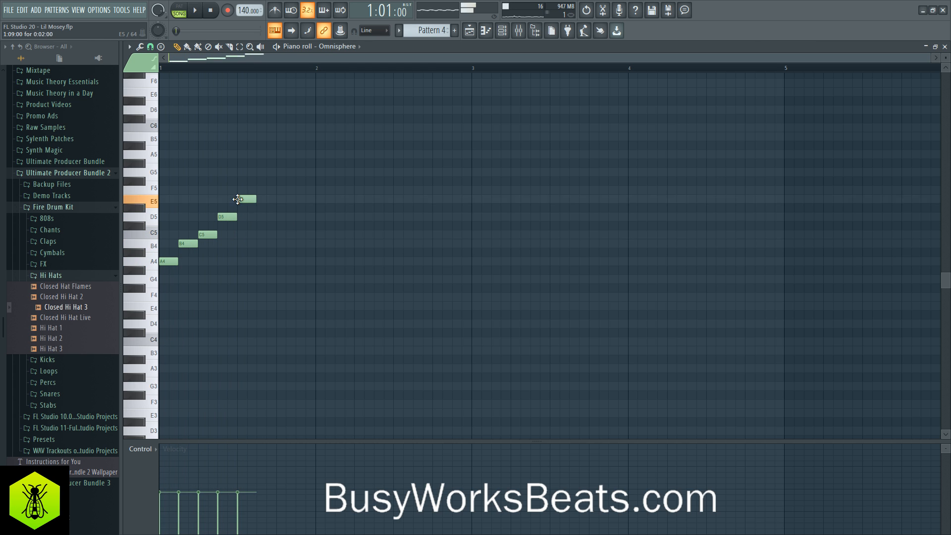
- Shorten the Omnisphere amp envelope release to 0.48 sec on layer A and 0.86 sec on layer B, and return to the piano roll
left_click(502, 33)
left_click(214, 89)
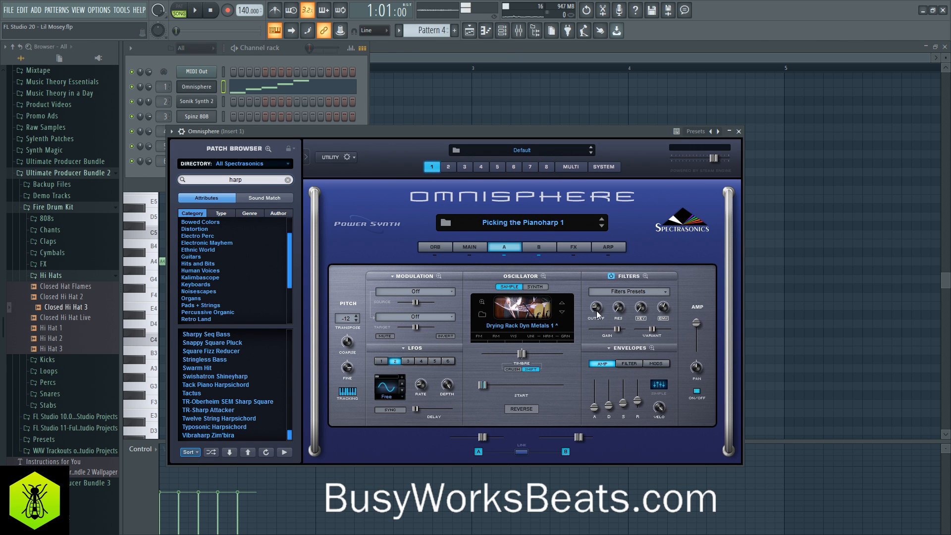
mouse_move(642, 404)
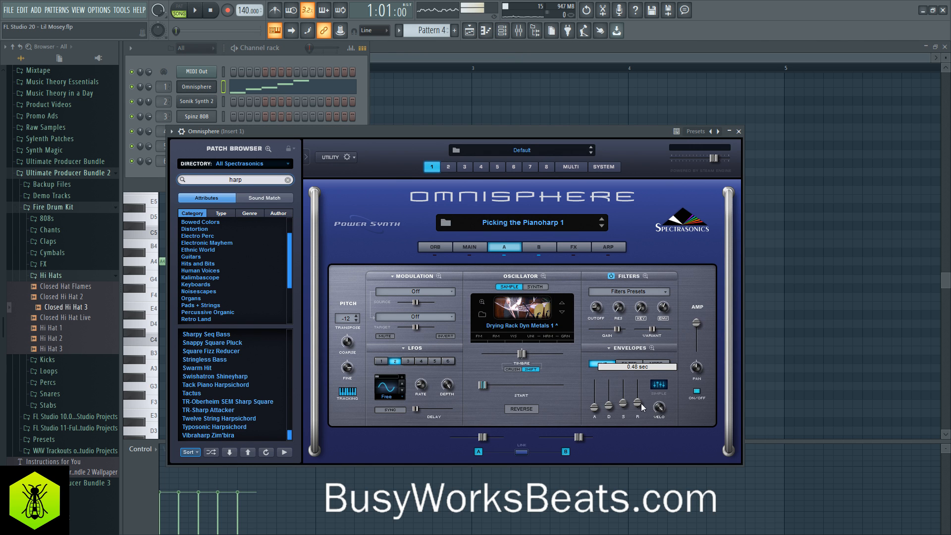
left_click(538, 246)
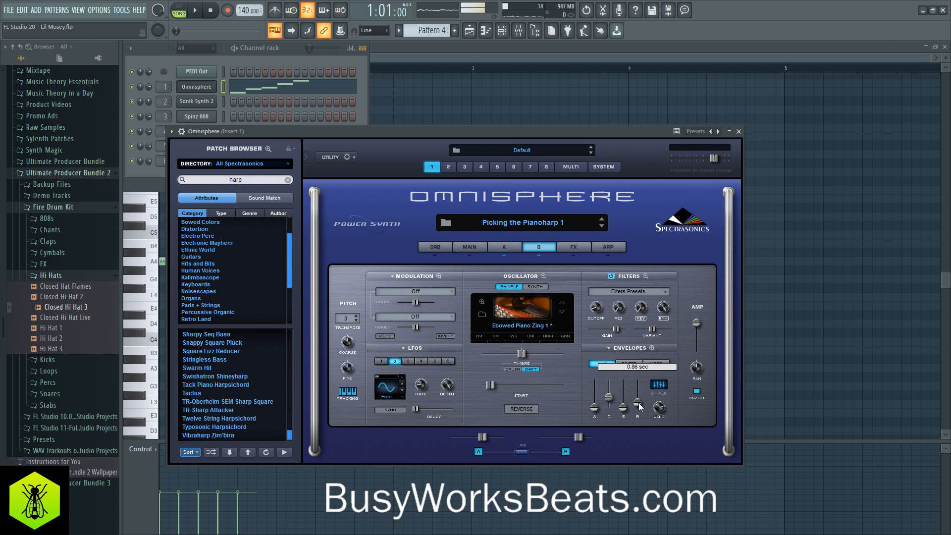
right_click(823, 324)
key("space")
- Finish bar 1 with eighth notes F5, E5 and C5, playing the melody from the start
key("space")
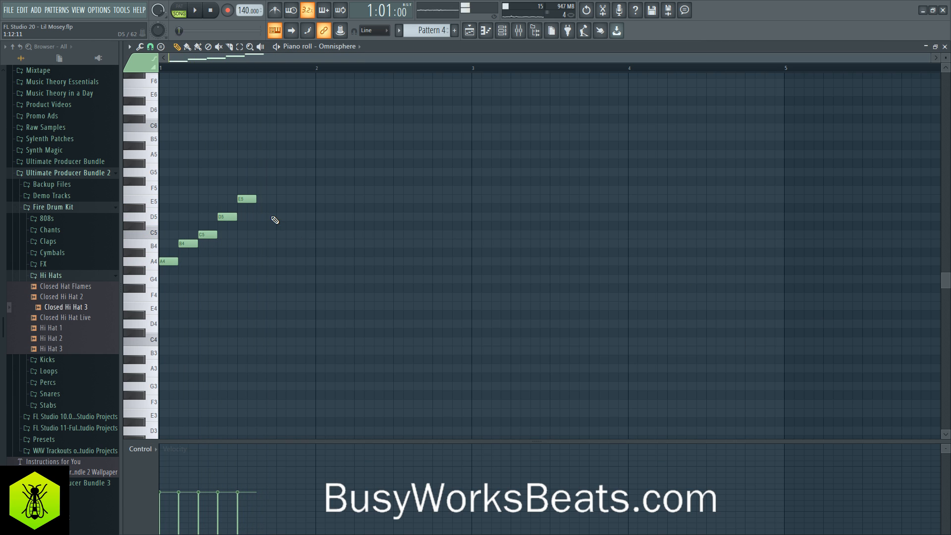
key("space")
left_click(261, 190)
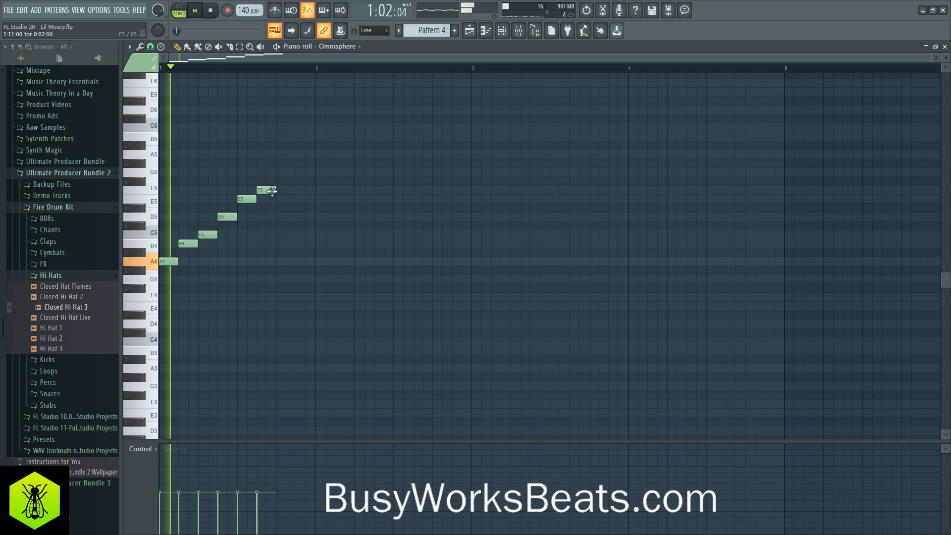
key("space")
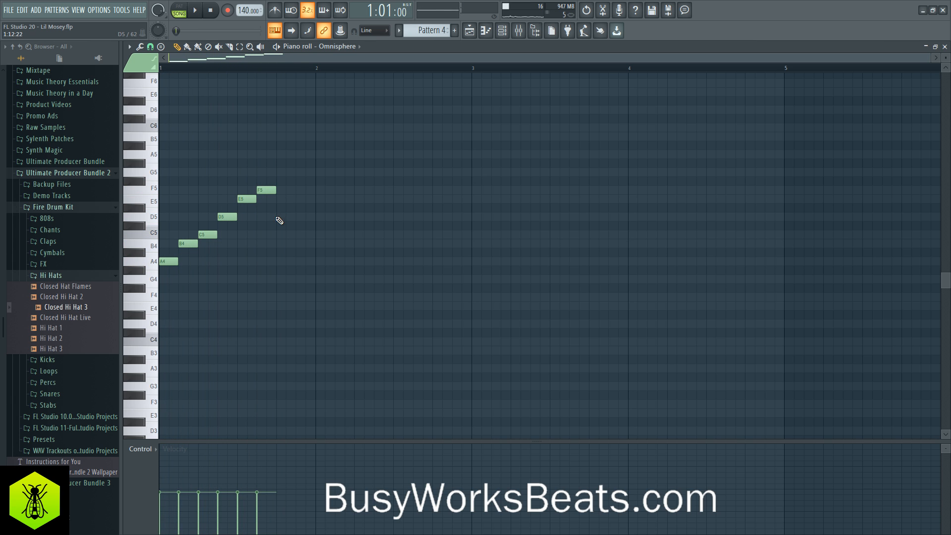
left_click(278, 208)
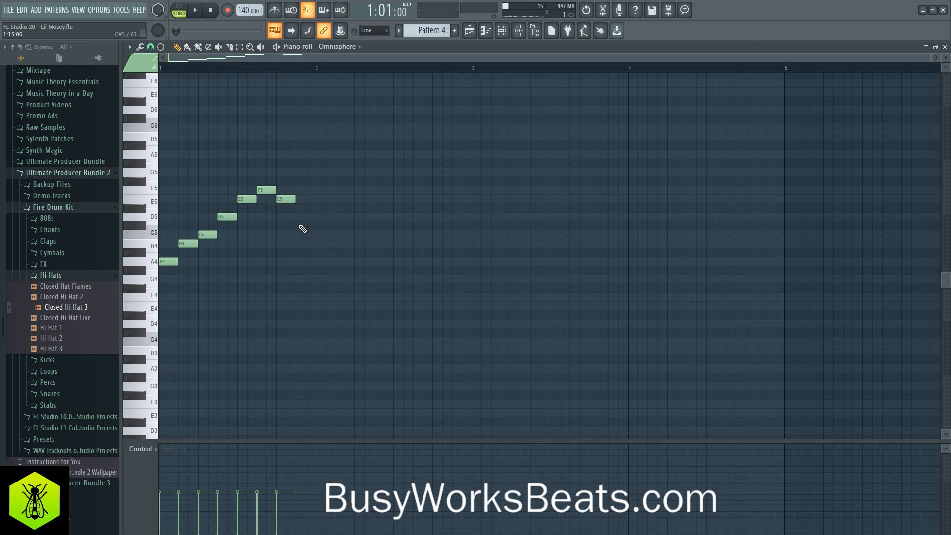
key("space")
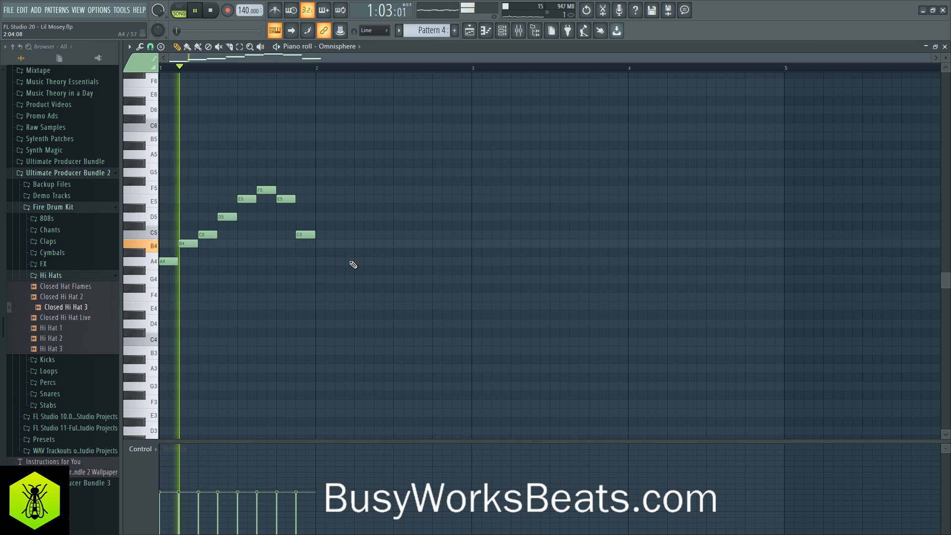
- Fill bar 2 with eighth notes B4, A4, B4, C5, D5, C5, G5 and F5 and play the melody back
key("space")
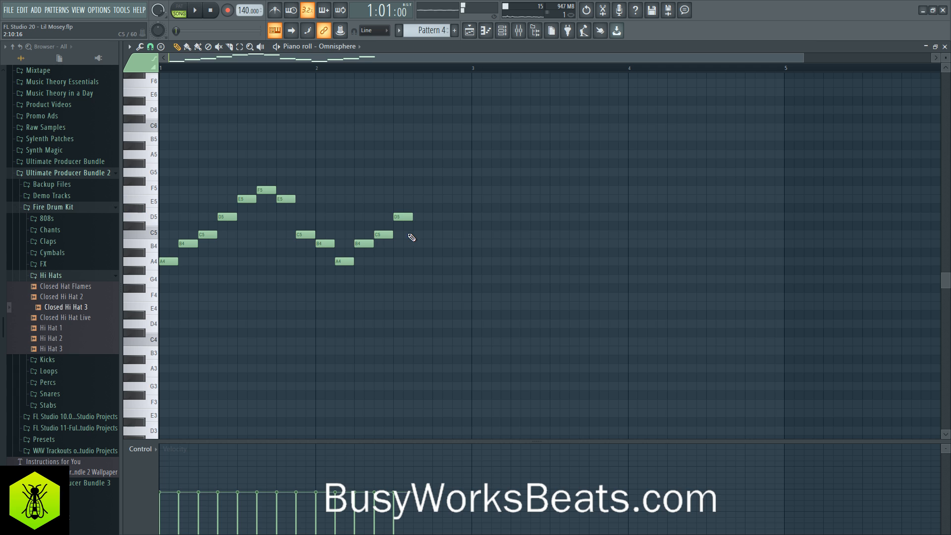
left_click(433, 174)
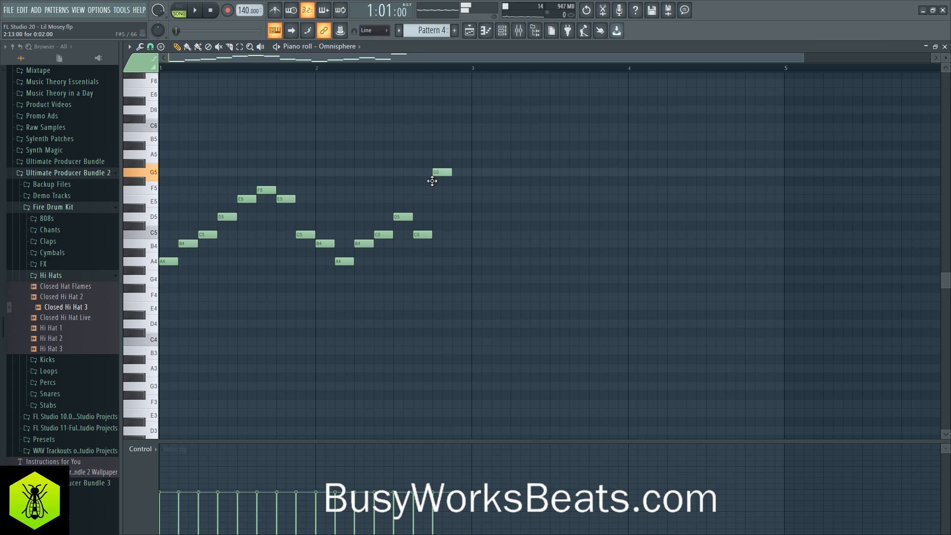
key("space")
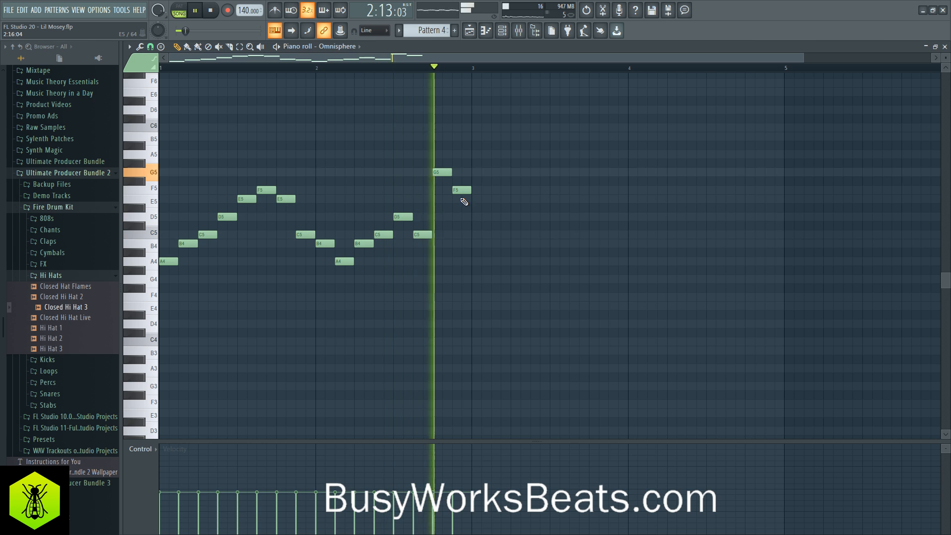
key("space")
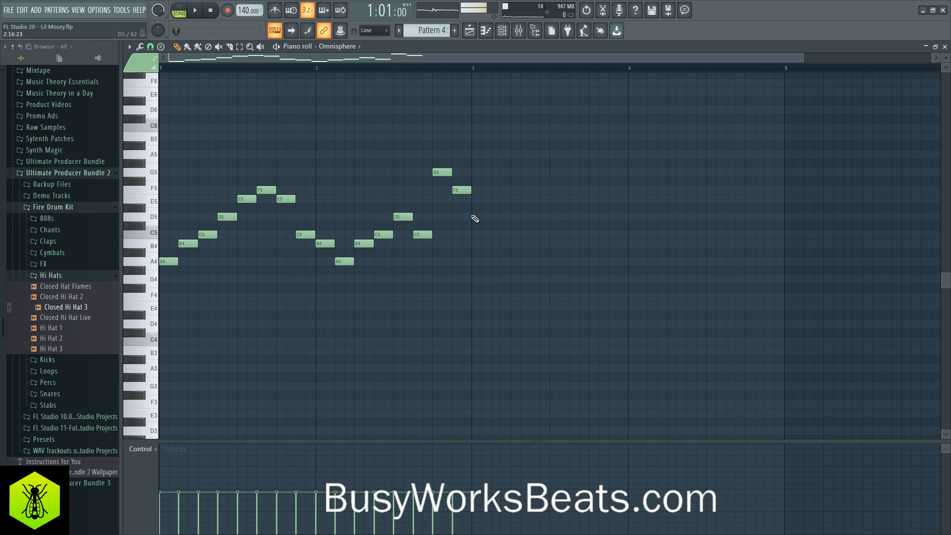
key("space")
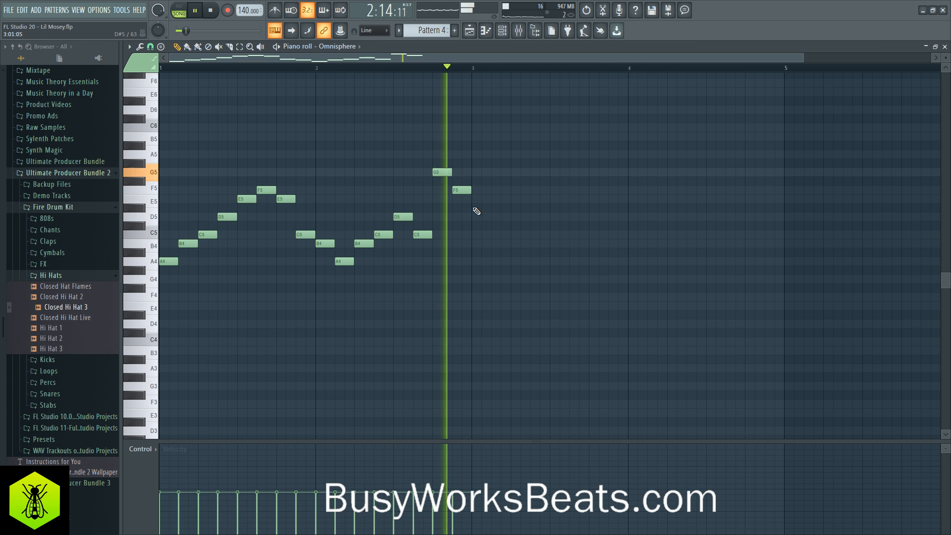
key("space")
- Check the G5 and F5 notes at the end of bar 2 by selecting them and replaying the melody
left_click_drag(437, 153, 485, 210)
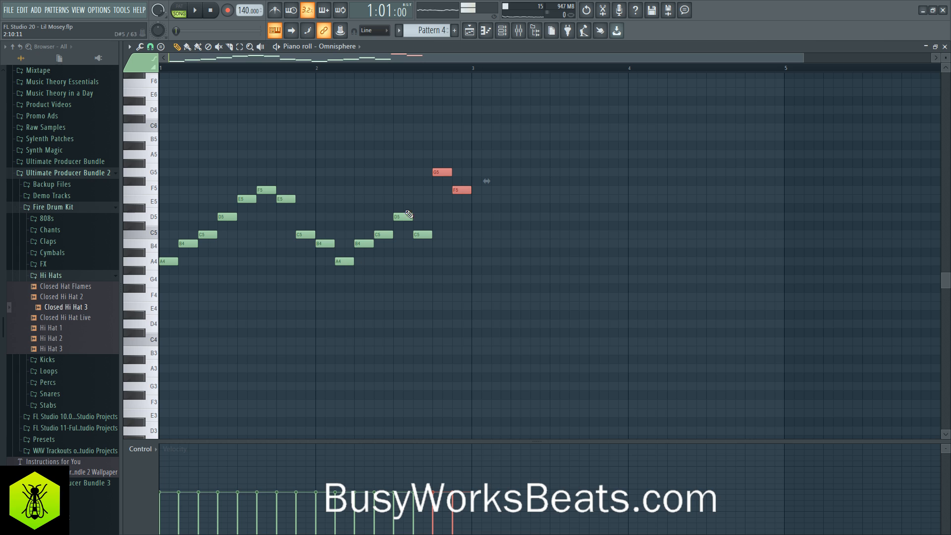
left_click_drag(429, 143, 476, 202)
left_click(479, 220, "ctrl")
left_click(495, 240, "ctrl")
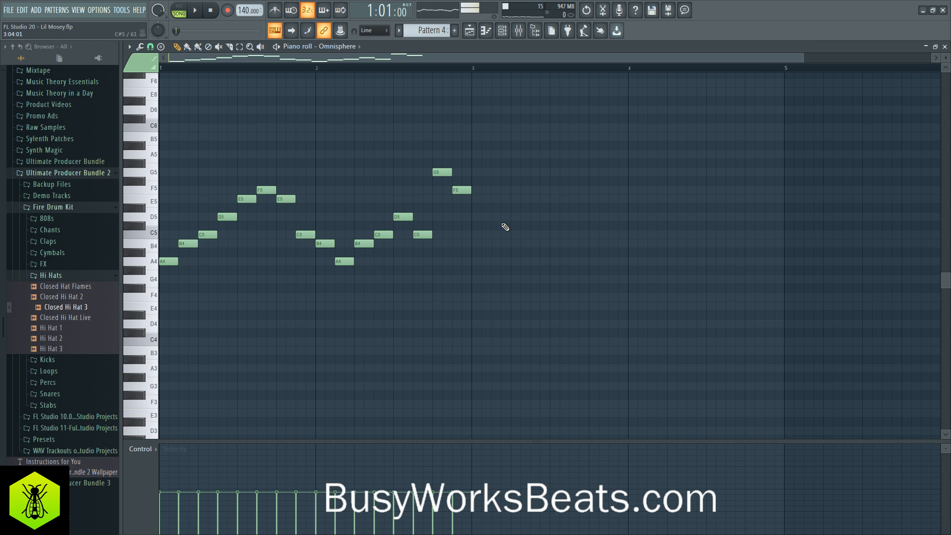
left_click_drag(424, 170, 471, 194)
left_click(463, 223, "ctrl")
key("space")
key("space")
left_click_drag(417, 220, 486, 181)
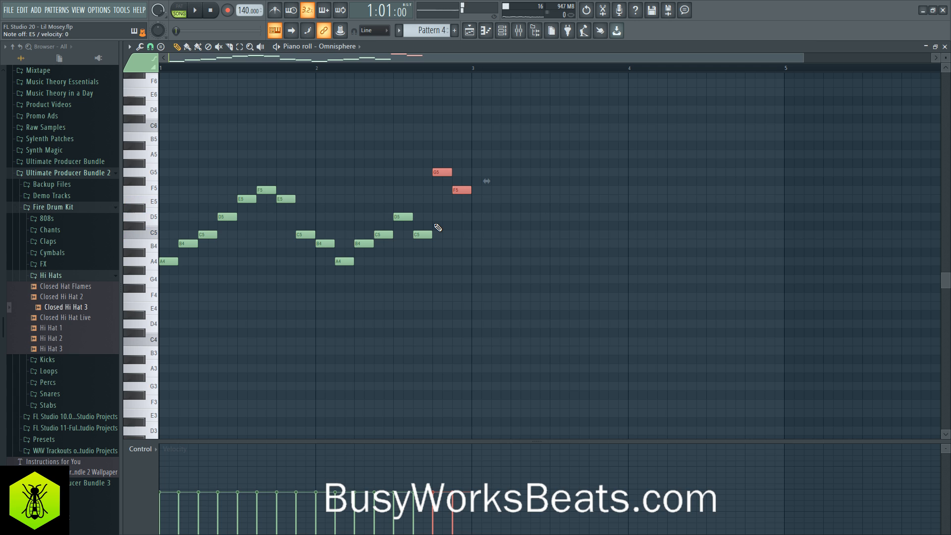
left_click_drag(441, 150, 471, 207)
left_click(483, 223, "ctrl")
key("space")
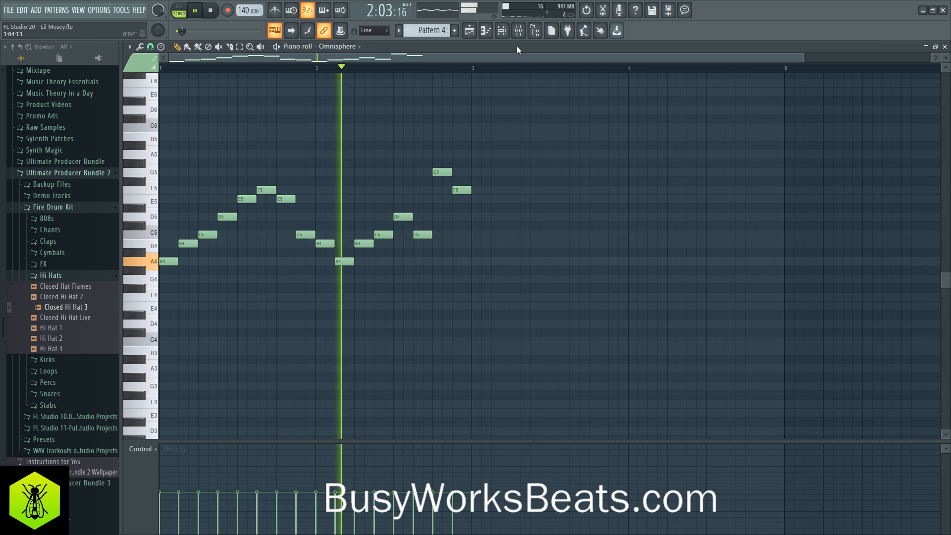
key("space")
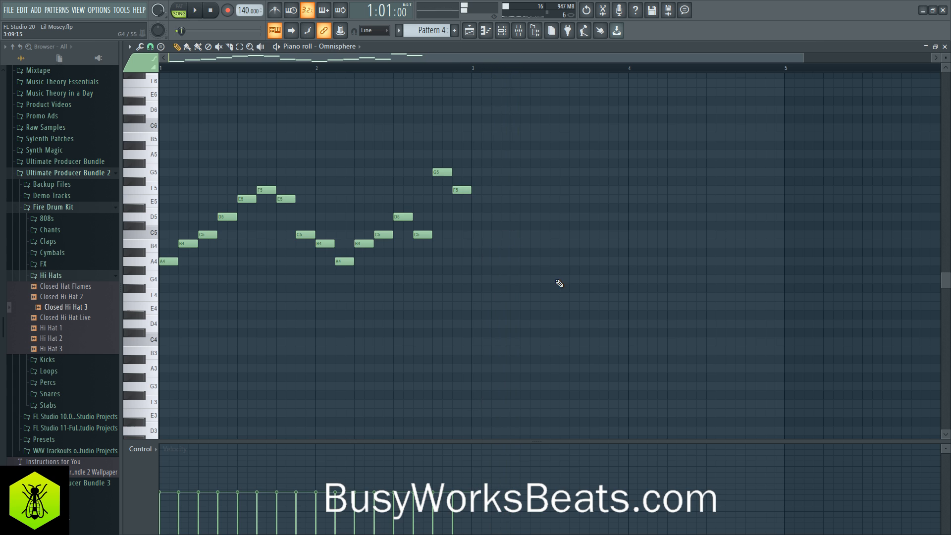
- Duplicate the two-bar melody into bars 3 and 4 and move the playback position to bar 3
left_click_drag(559, 282, 159, 142)
left_click_drag(394, 238, 478, 259)
key("space")
key("ctrl+d")
left_click(473, 69)
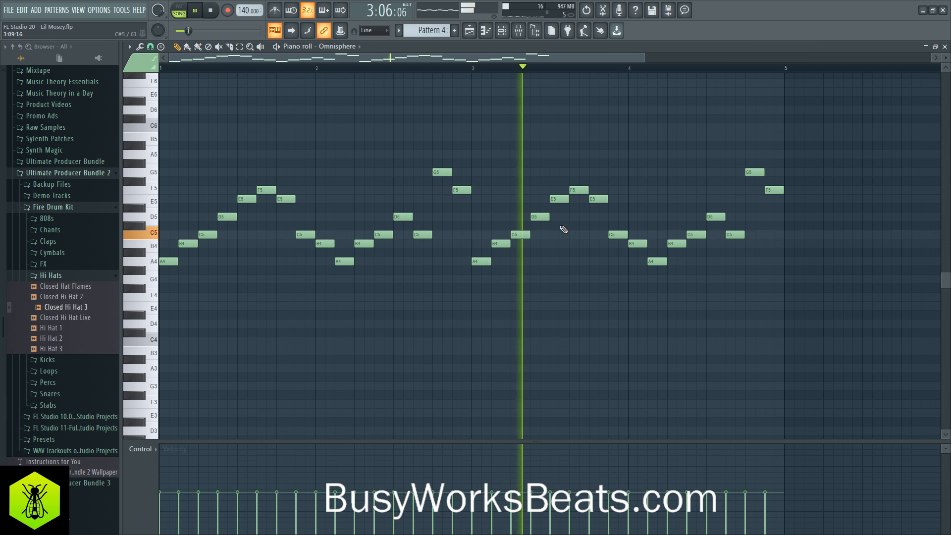
- Rework the second half of bar 3 to A5, E5, G5 and F5, deleting the E5 notes under the A5 and G5
key("space")
key("space")
key("space")
key("space")
key("space")
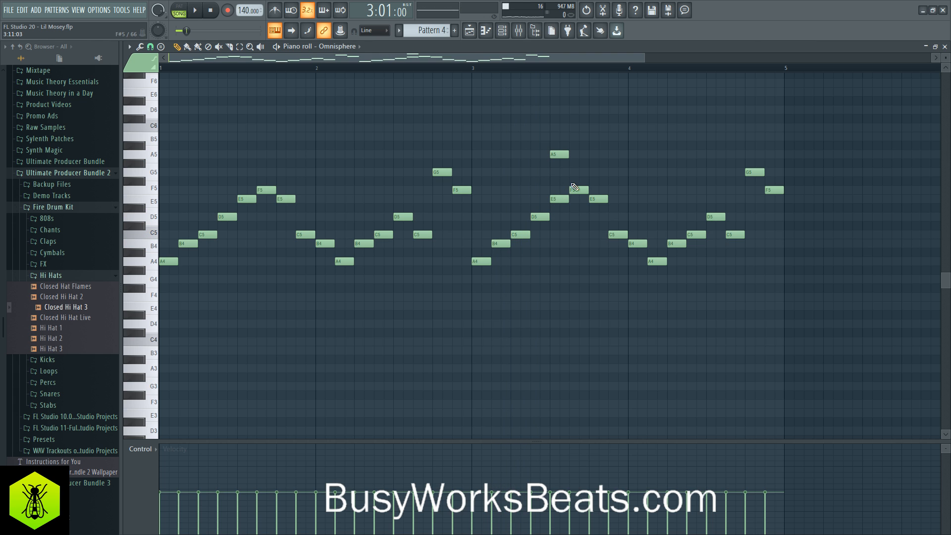
right_click(605, 197)
key("space")
right_click(561, 199)
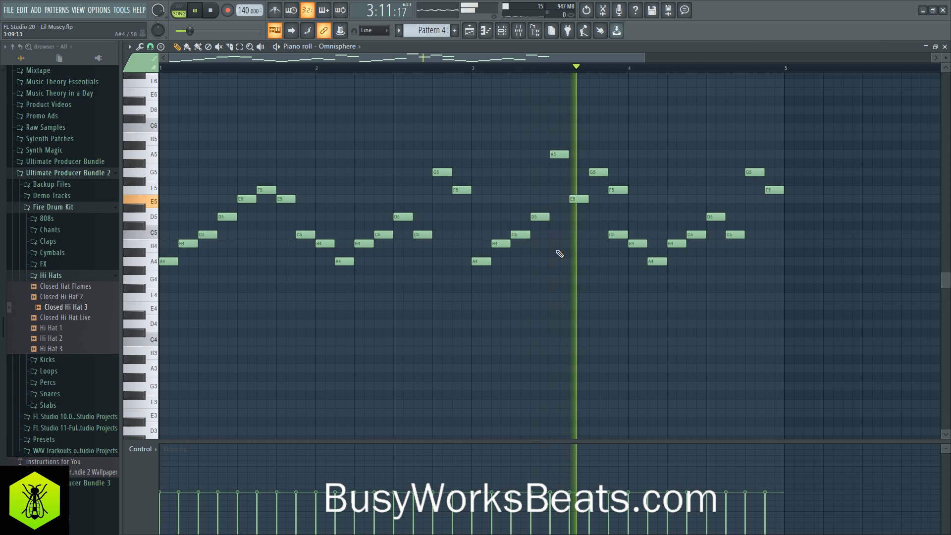
key("space")
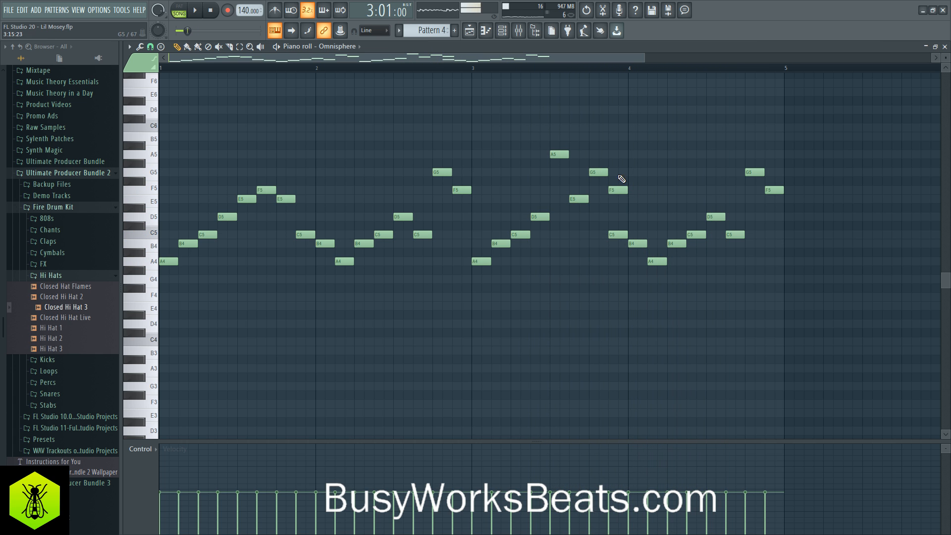
- Play from bar 3 and add a D5 eighth note beneath the G5 at beat 4 of bar 4
key("space")
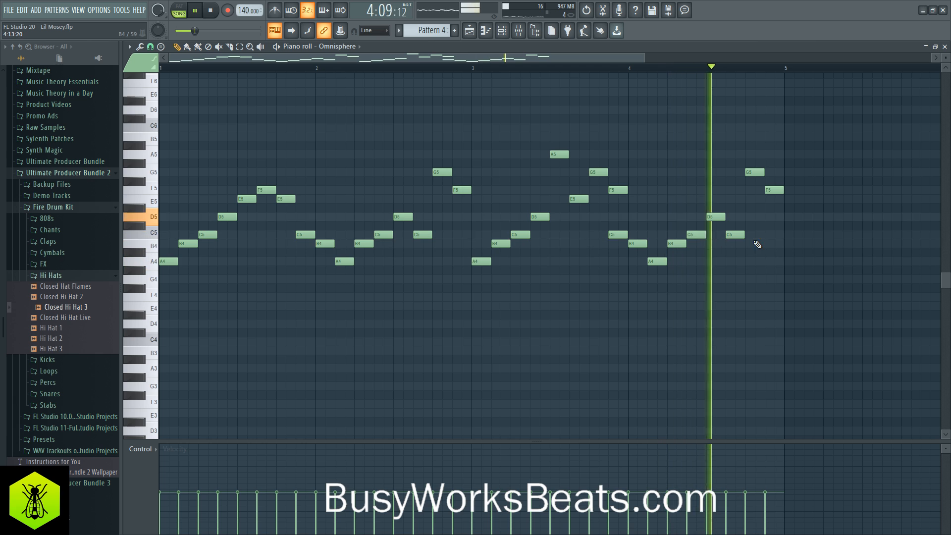
key("space")
left_click(749, 218)
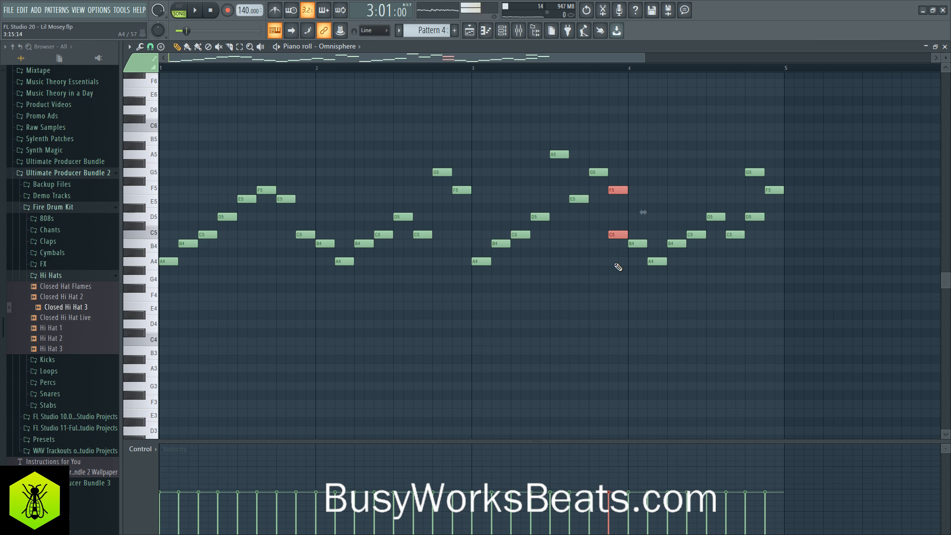
key("space")
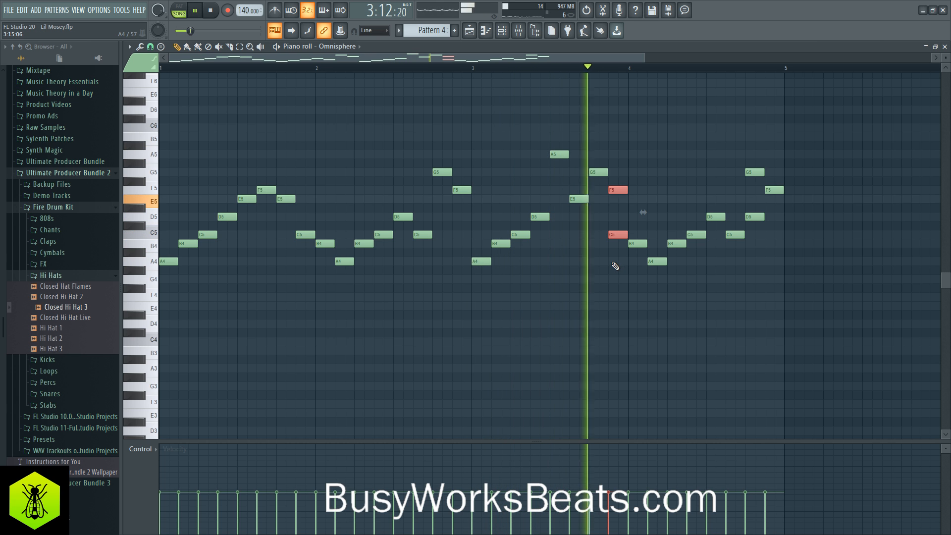
key("space")
left_click(750, 214)
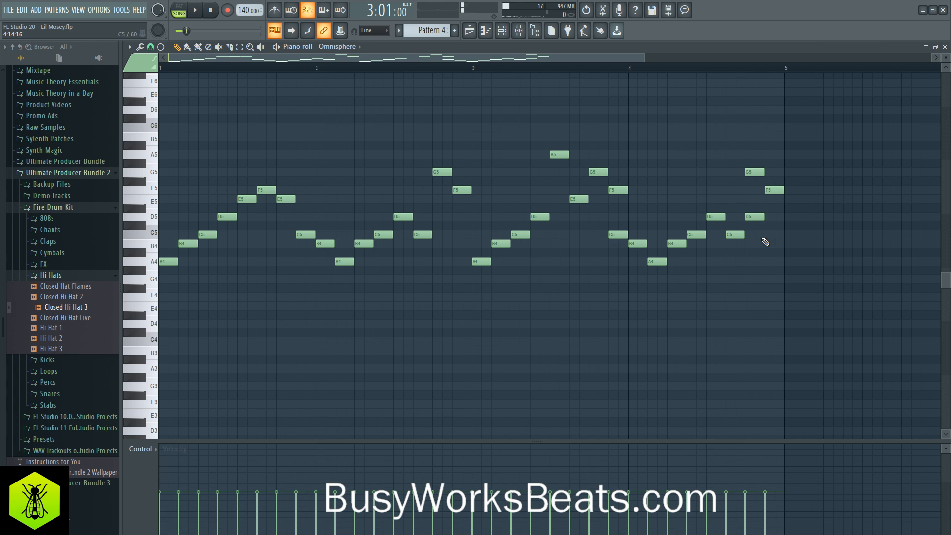
left_click(758, 216)
- Close the Omnisphere piano roll after a final playback and place a second Pattern 4 clip at bar 5 of Track 4
key("space")
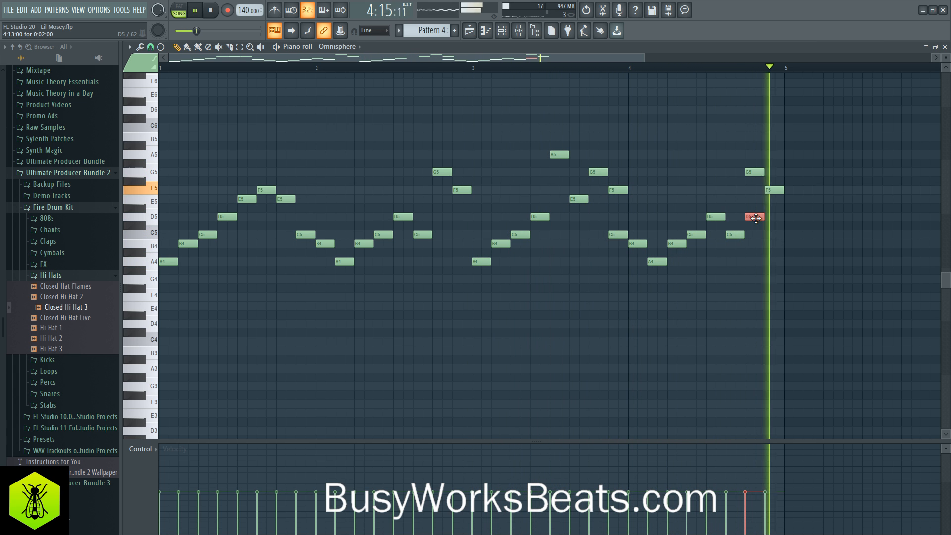
key("space")
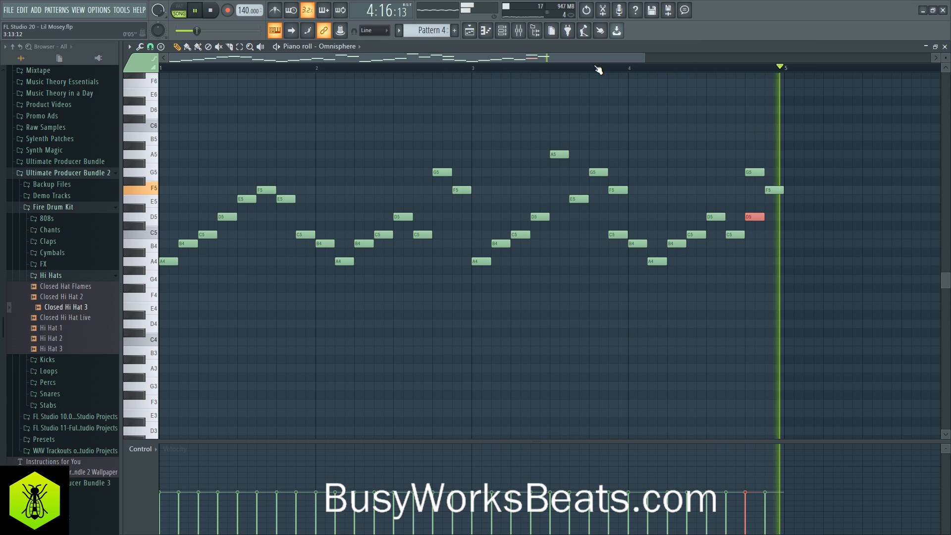
left_click(944, 46)
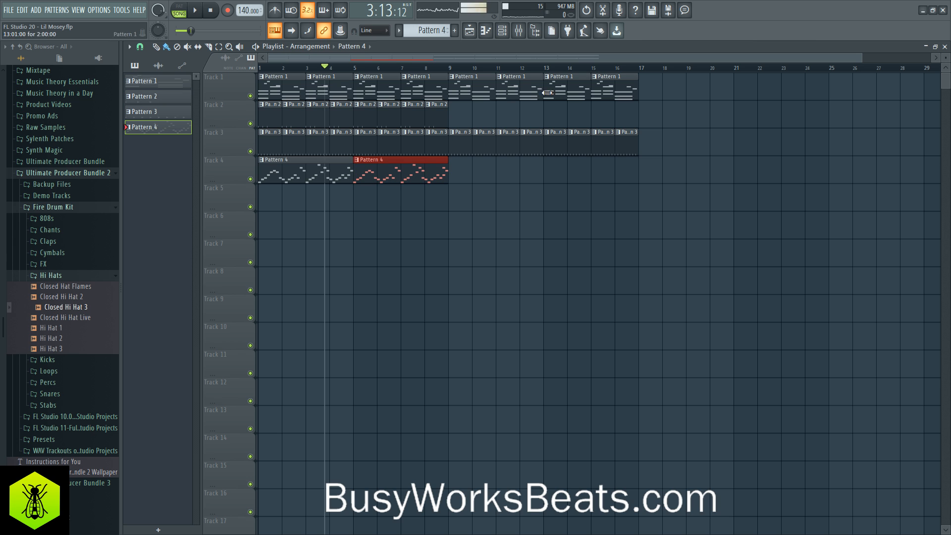
- Add Fruity parametric EQ 2 to Insert 1 and make band 7 a low-pass filter at about 3157 Hz
key("space")
left_click(519, 31)
key("space")
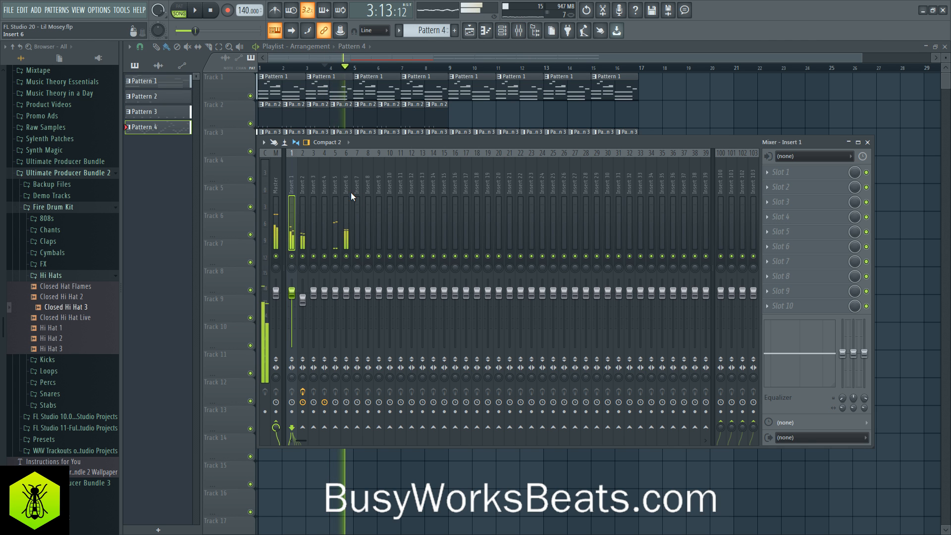
left_click(775, 173)
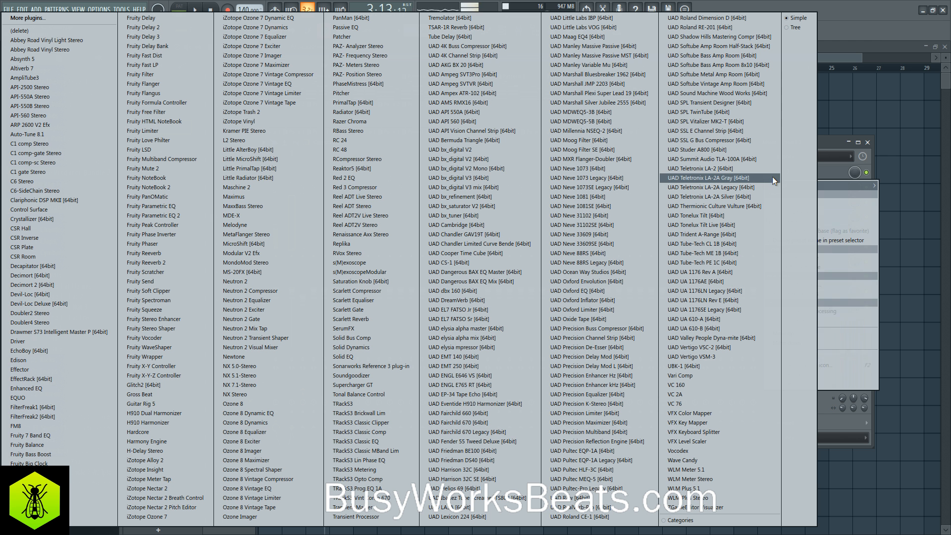
left_click(189, 215)
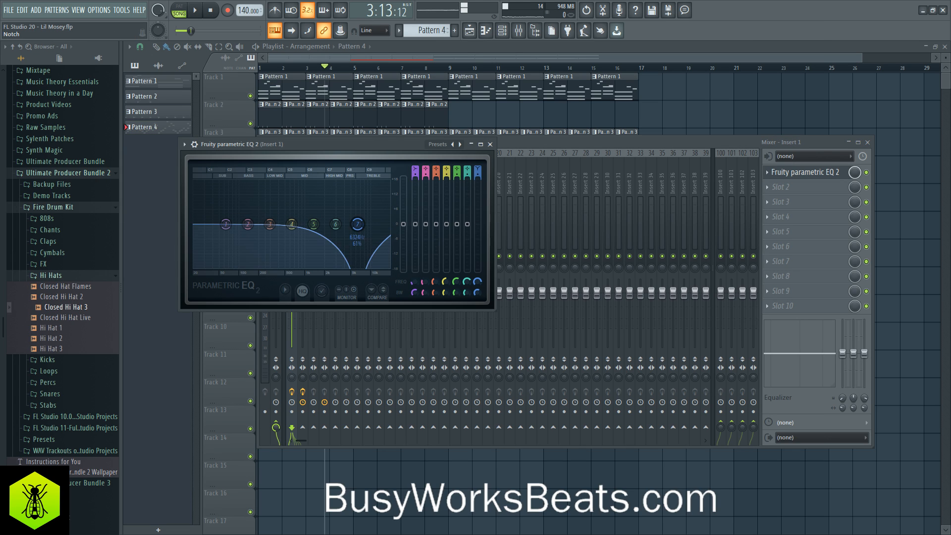
left_click_drag(478, 171, 477, 187)
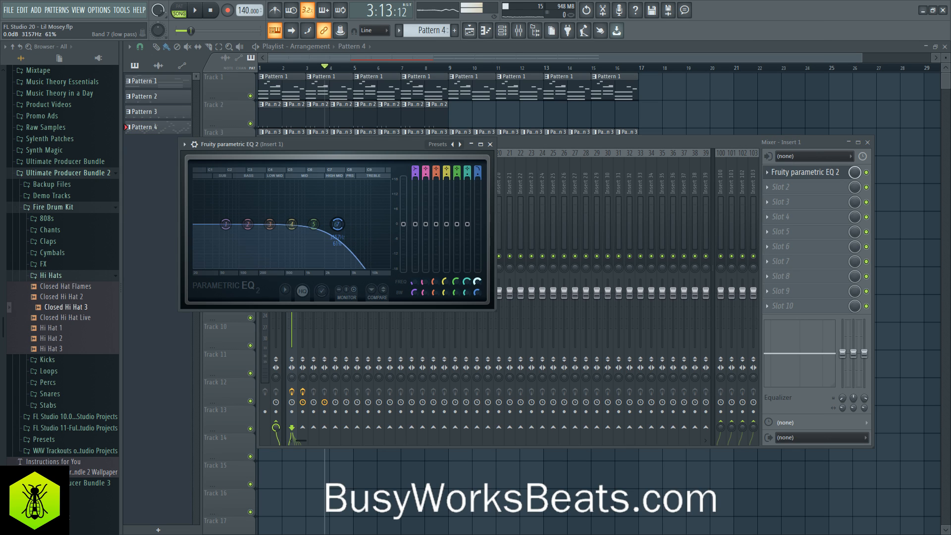
key("F12")
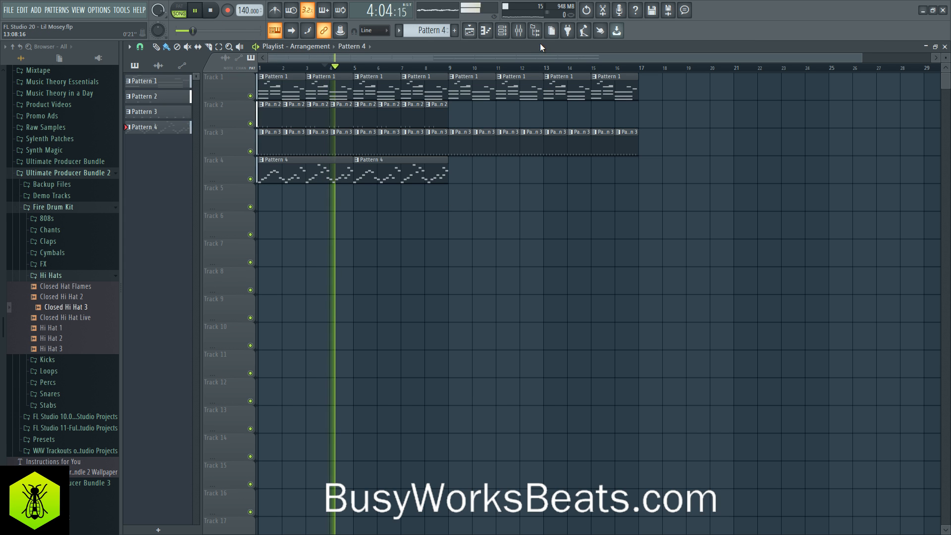
- Lower the cutoff frequency of the band 7 low-pass filter in Insert 1's equalizer further while the song plays
left_click(518, 30)
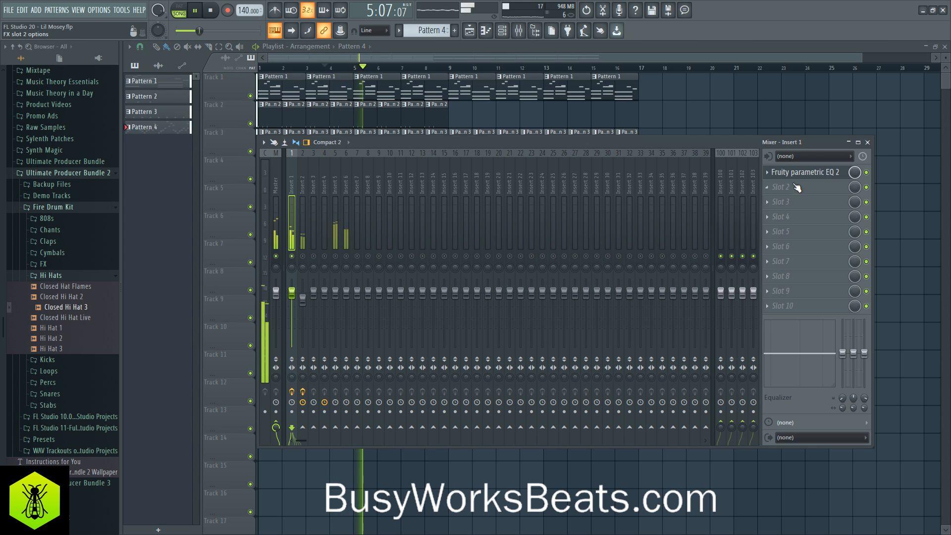
left_click(798, 186)
left_click(823, 175)
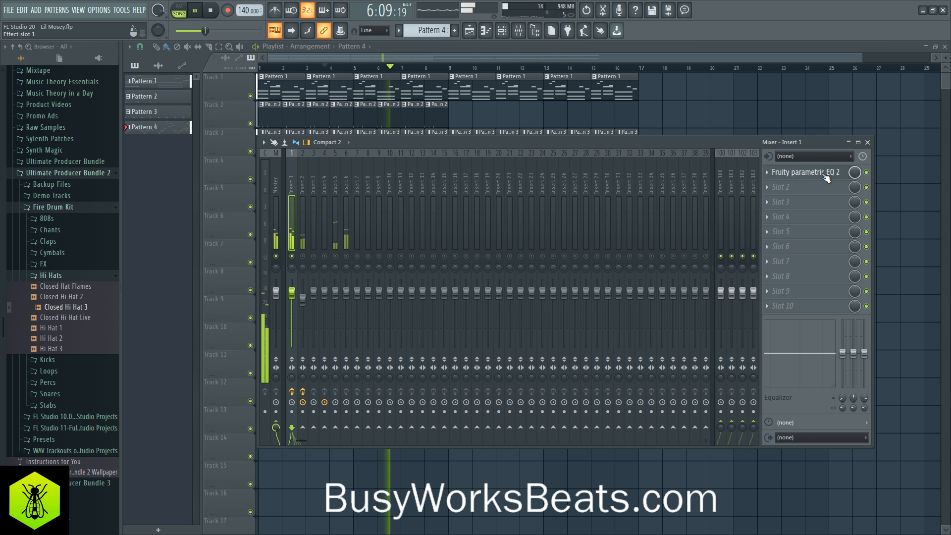
left_click(824, 174)
left_click_drag(476, 281, 476, 308)
left_click(491, 145)
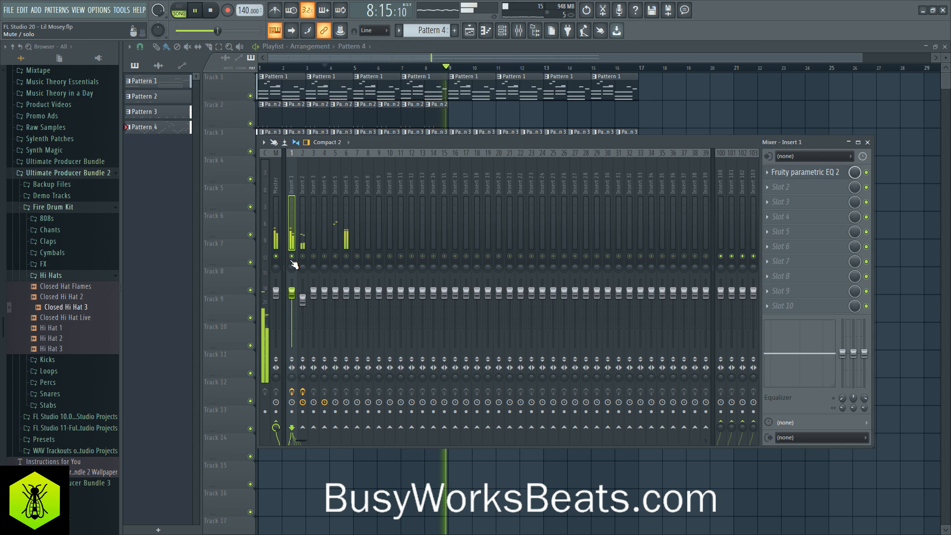
- Lower the Insert 1 volume fader slightly and play the arrangement to check the harp's level
key("F9")
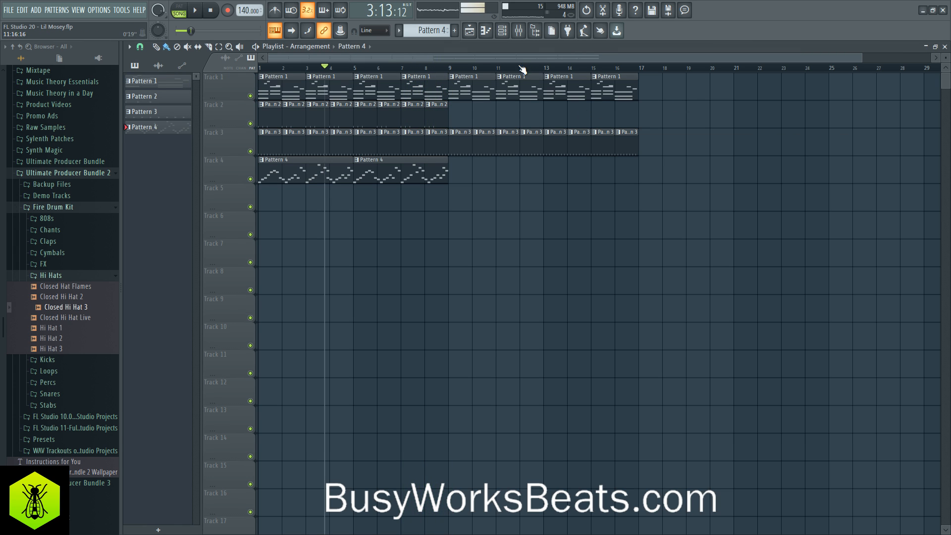
key("space")
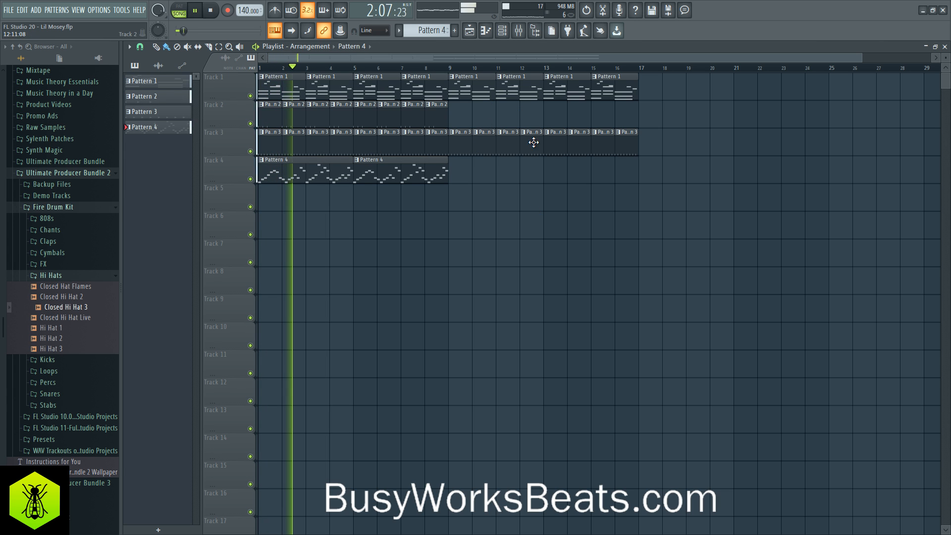
key("F9")
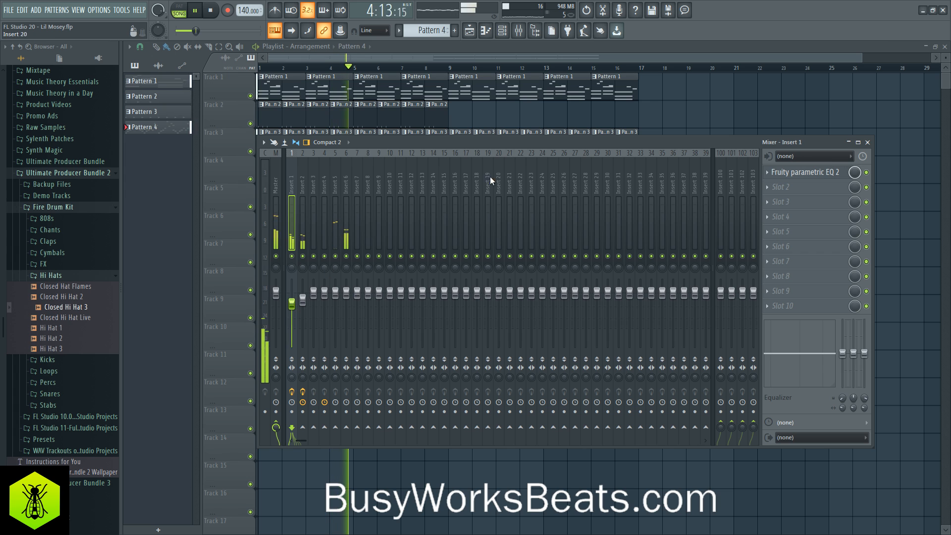
- Try the Omnisphere melody in Pattern 4 one octave lower and play it with the song
left_click(504, 34)
left_click(316, 89)
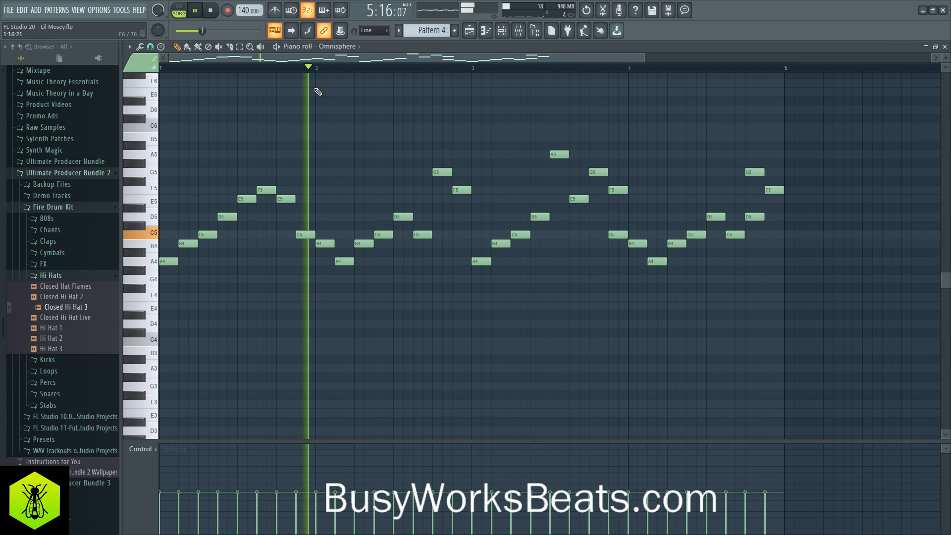
key("space")
key("ctrl+Down")
key("space")
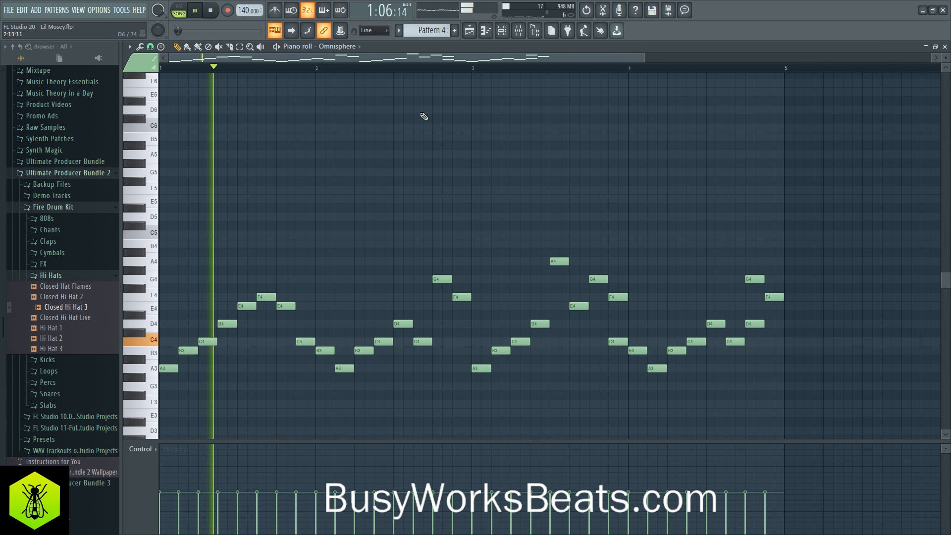
- Adjust the filter type and frequency of band 1 in Insert 1's equalizer, closing the equalizer and mixer when done
left_click(525, 36)
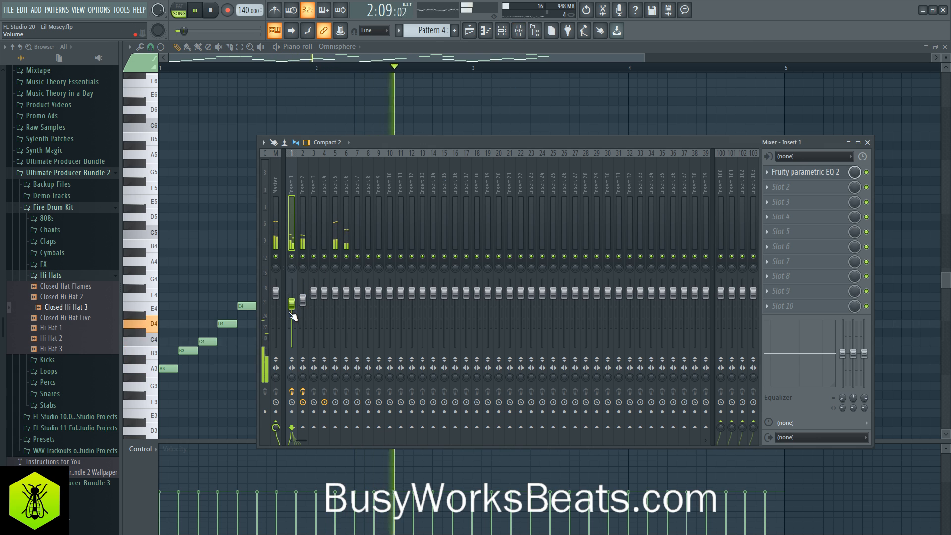
left_click(804, 172)
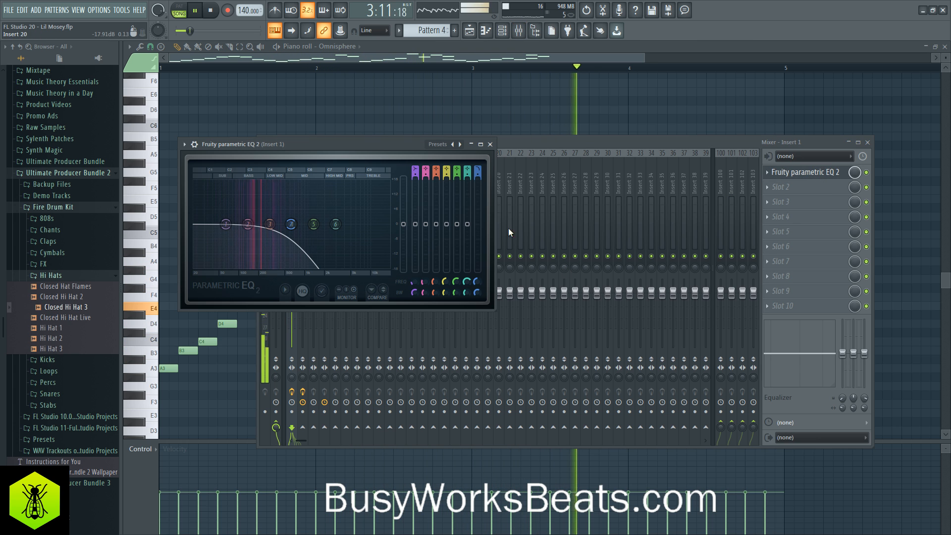
mouse_move(415, 170)
left_mouse_down()
mouse_move(414, 180)
mouse_move(414, 170)
left_mouse_up()
left_click_drag(415, 282, 415, 273)
left_click(498, 145)
right_click(505, 105)
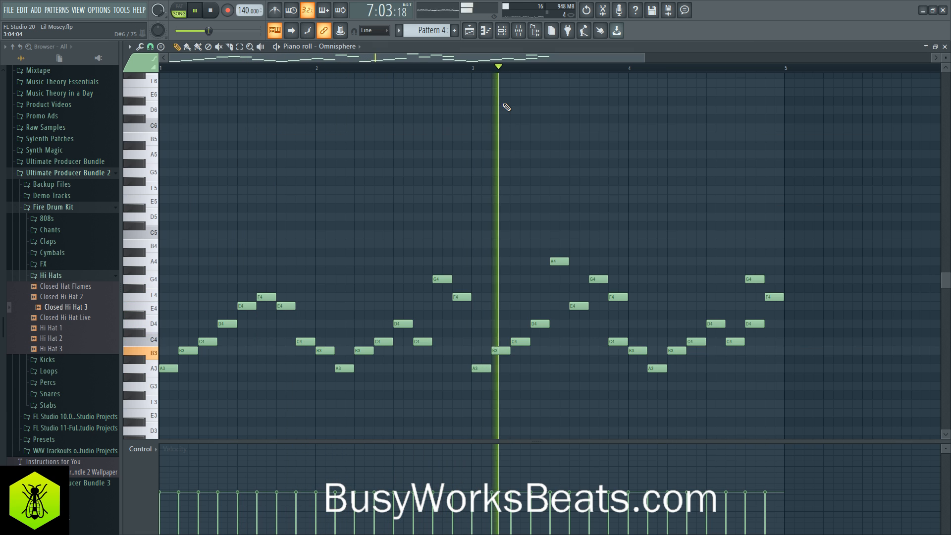
- Transpose the Omnisphere melody back up one octave and close its piano roll
key("ctrl+Up")
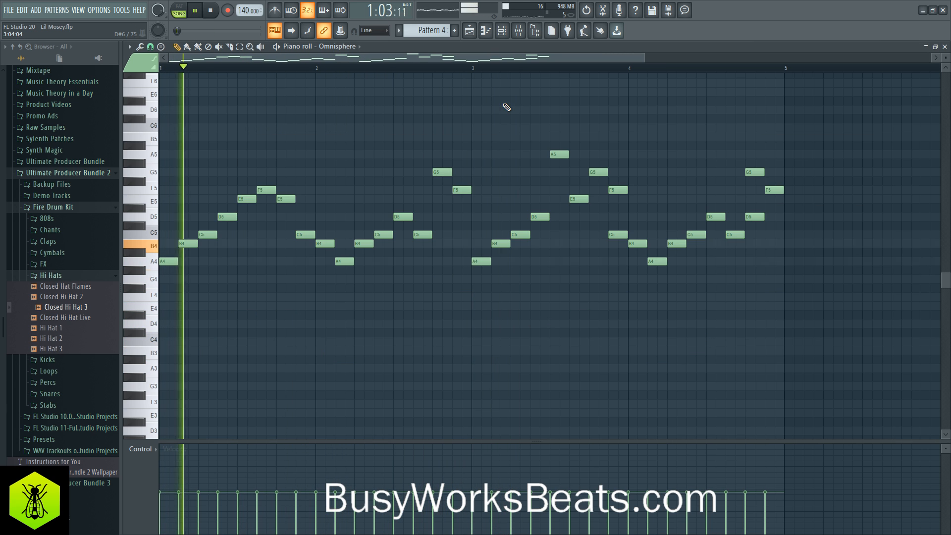
left_click(944, 47)
right_click(911, 187)
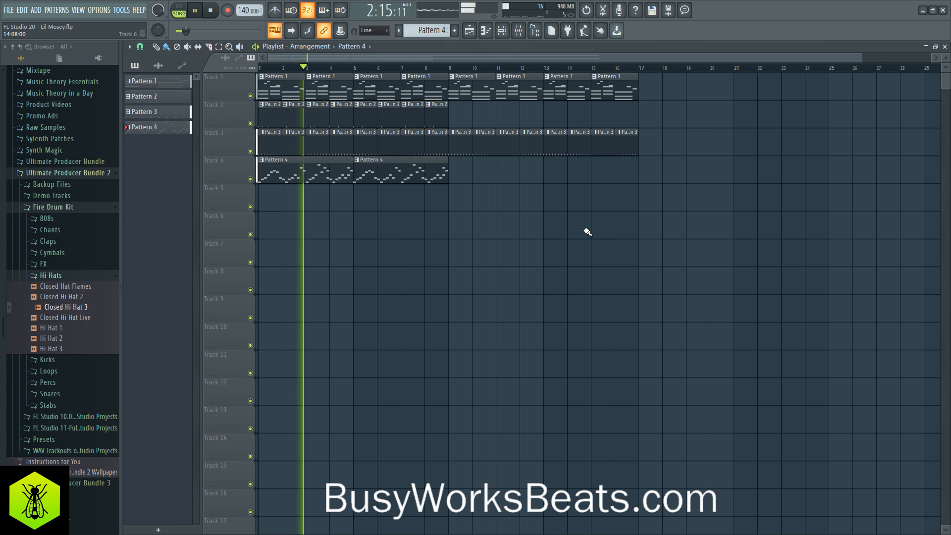
- Open the Pattern 1 clip's notes for Sonik Synth 2 and play the song over them
left_click(310, 77)
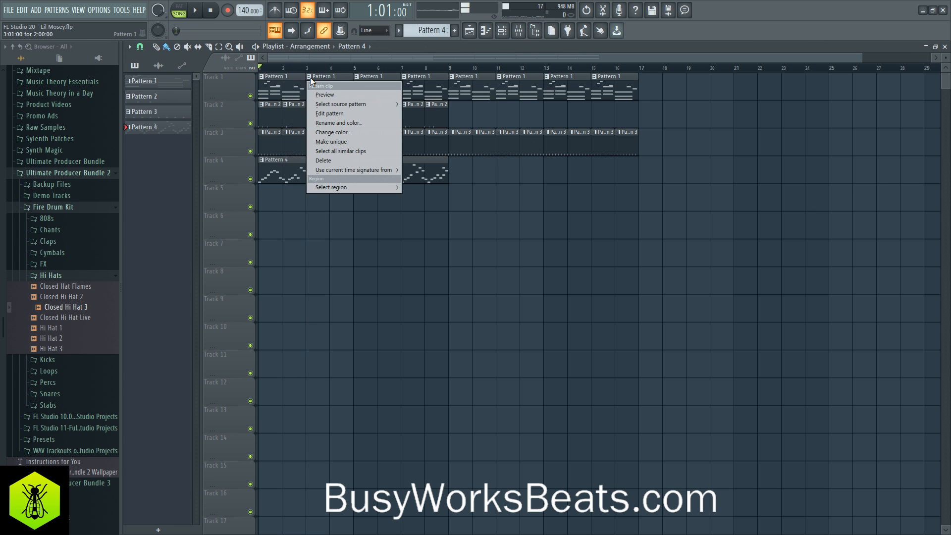
left_click(334, 114)
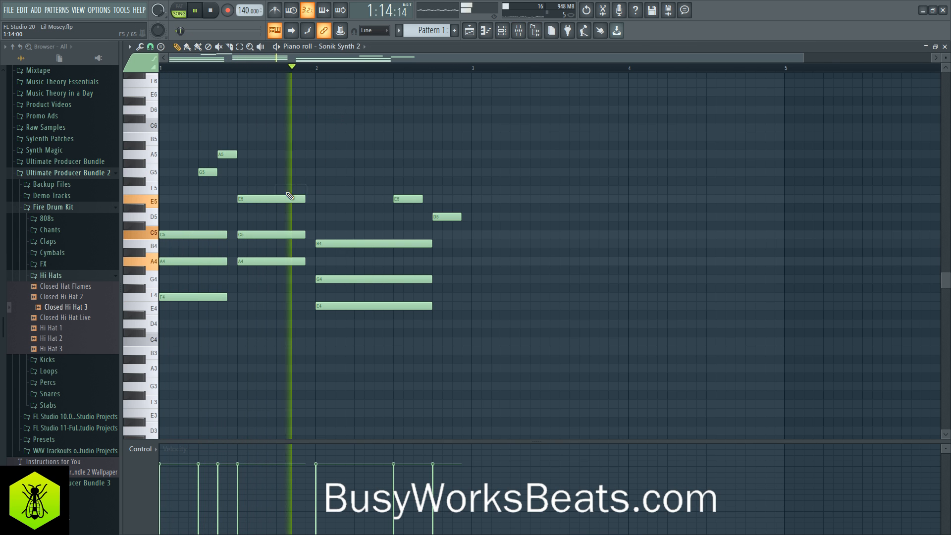
right_click(303, 190)
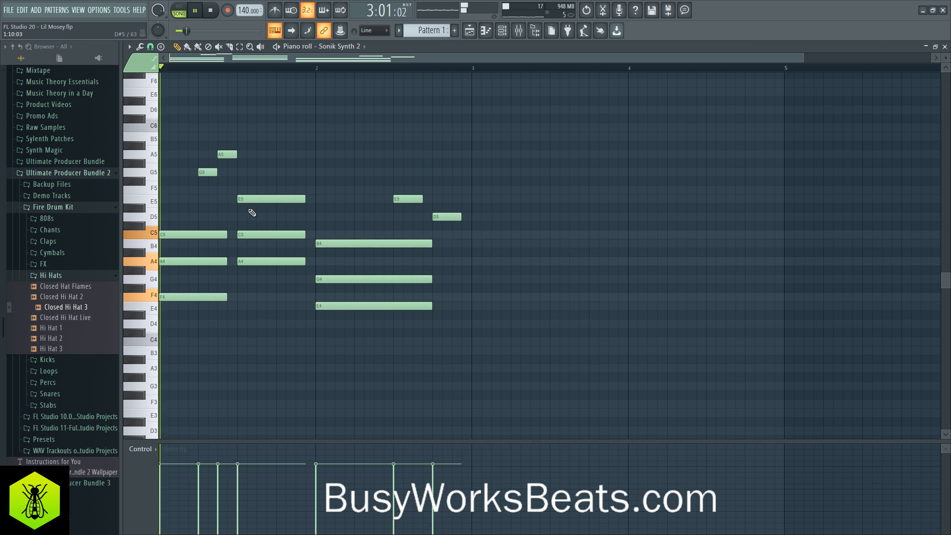
key("space")
- Set Omnisphere's master tuning to 440 Hz, return to part 1, and close the plugin and channel rack
left_click(501, 30)
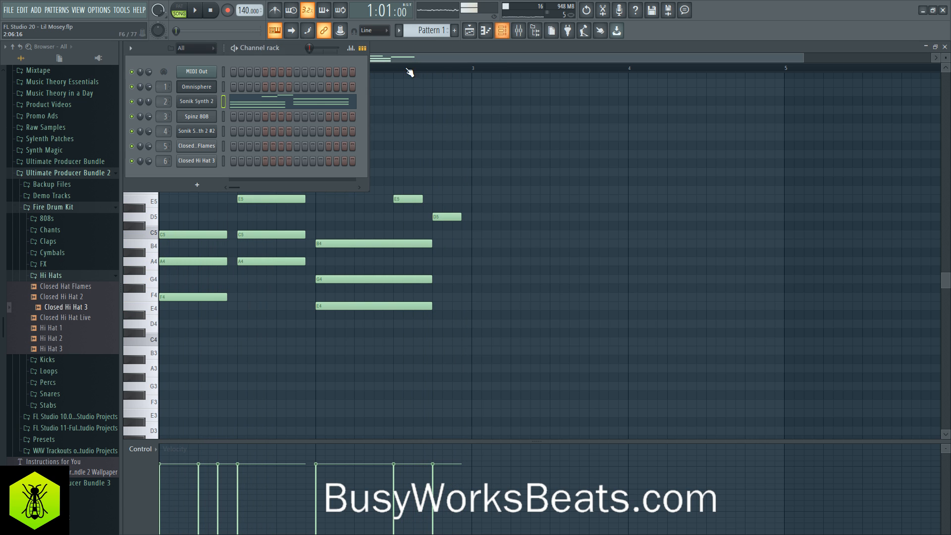
left_click(211, 105)
left_click(197, 87)
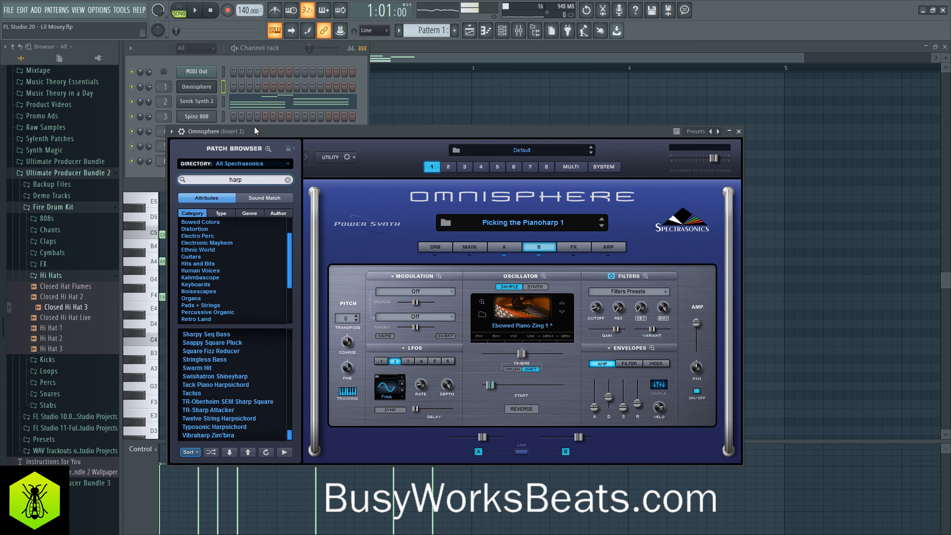
left_click(603, 166)
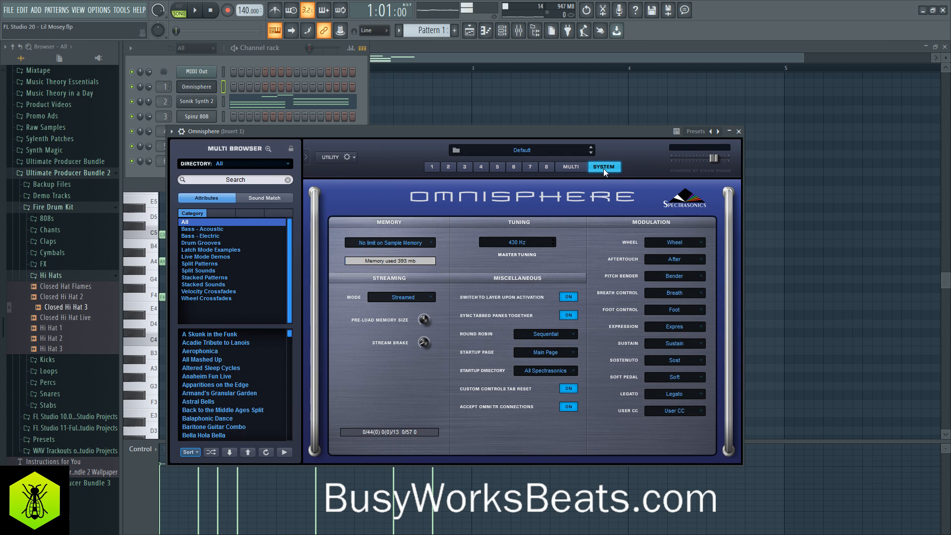
left_click(522, 242)
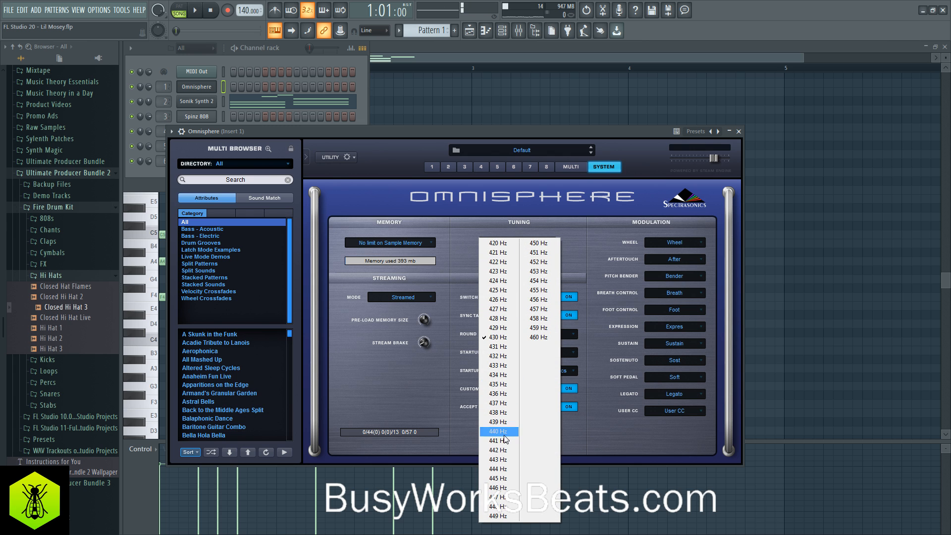
left_click(504, 435)
left_click(437, 168)
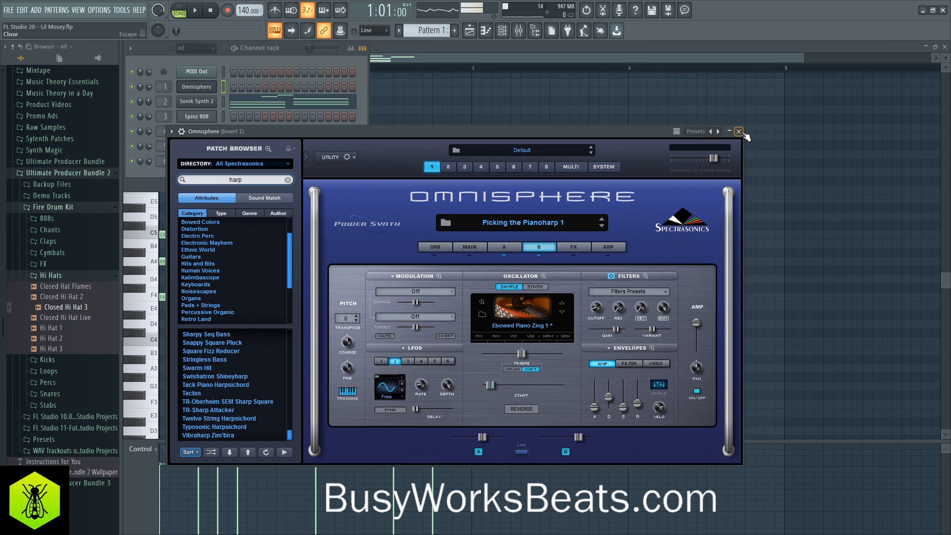
left_click(738, 131)
key("F6")
- Add an F5 eighth note at beat 4 of bar 1 in Pattern 1 and match its velocity to the other notes
key("space")
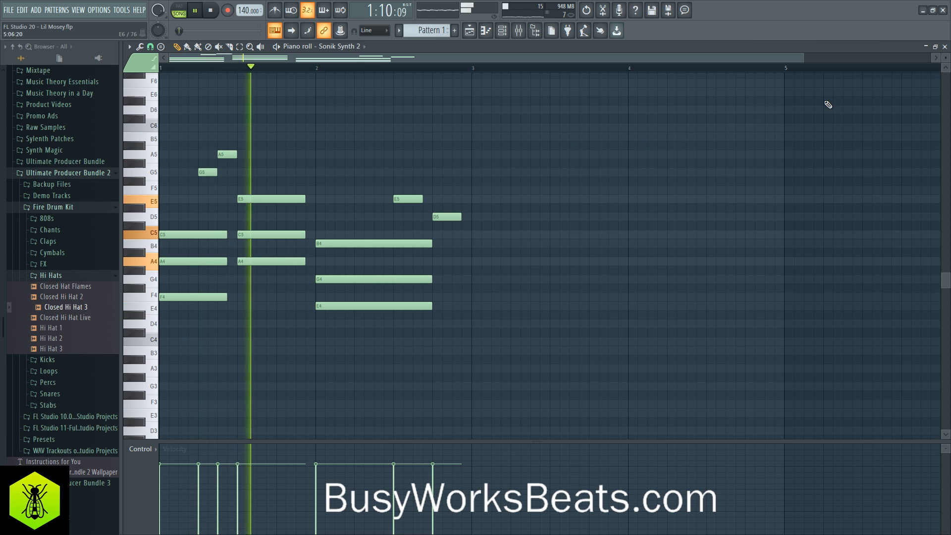
left_click(290, 190)
key("space")
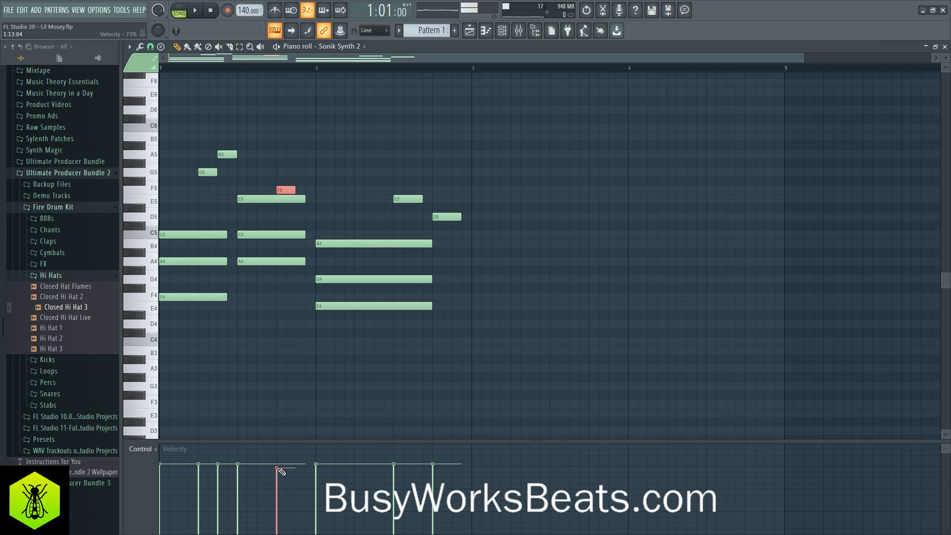
key("space")
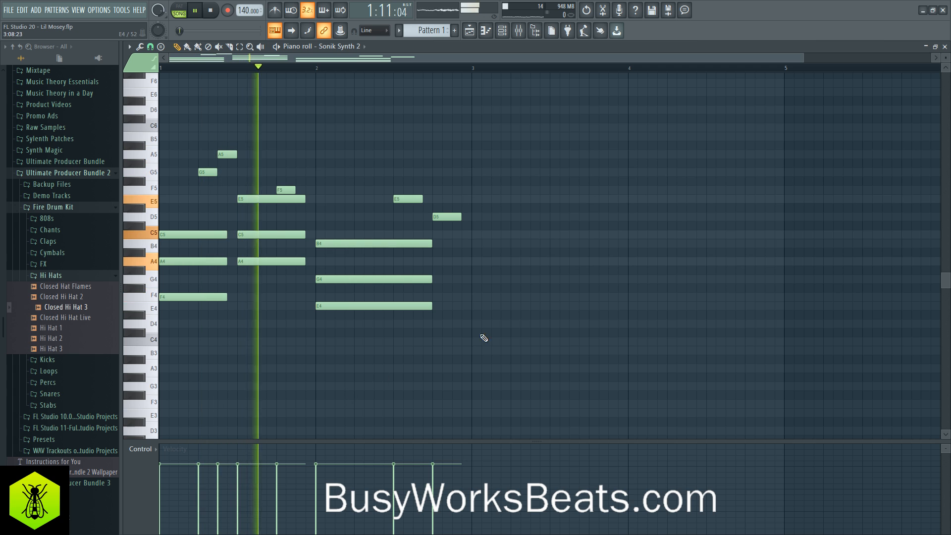
- Close the Sonik Synth 2 piano roll and save the project
left_click(944, 46)
left_click(365, 46)
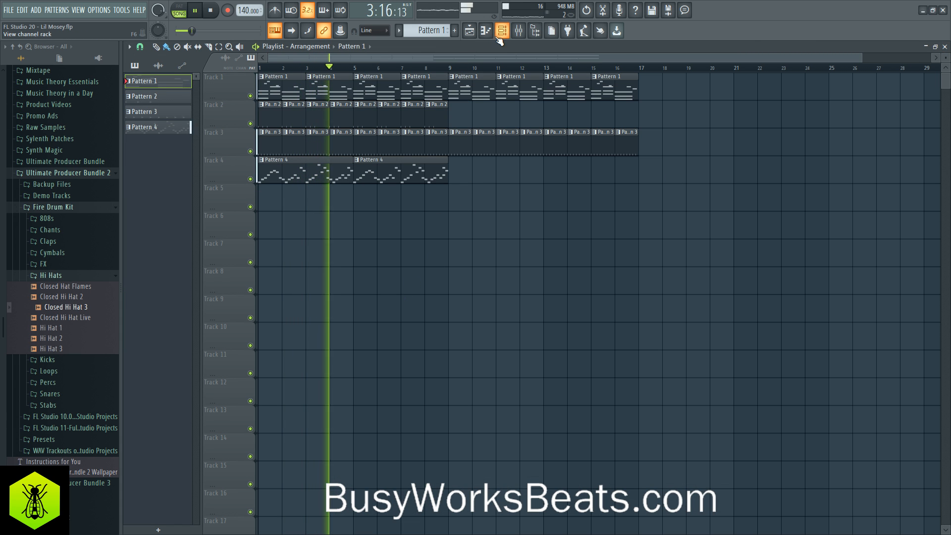
key("ctrl+s")
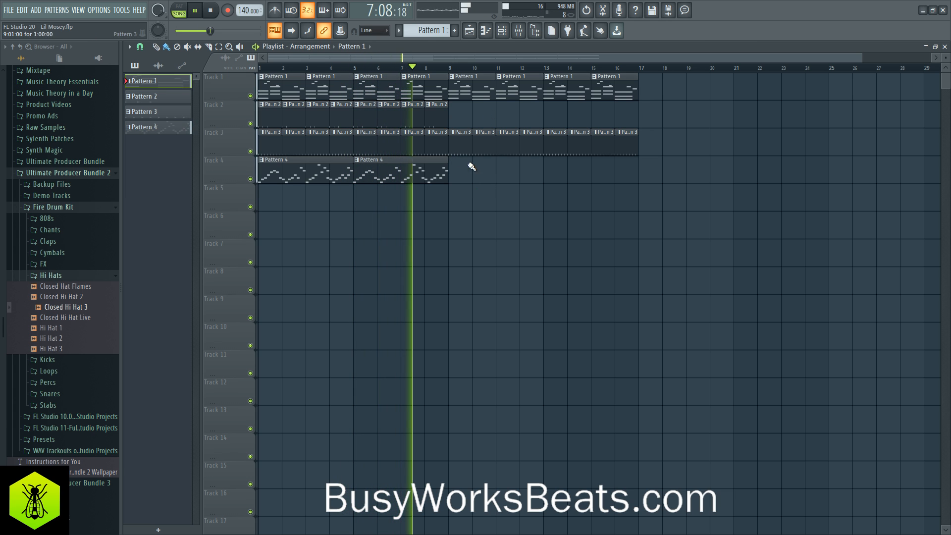
- Switch to Pattern 4 in the channel rack and load Clap 4 from the Fire Drum Kit's Claps folder as a new channel
left_click(501, 30)
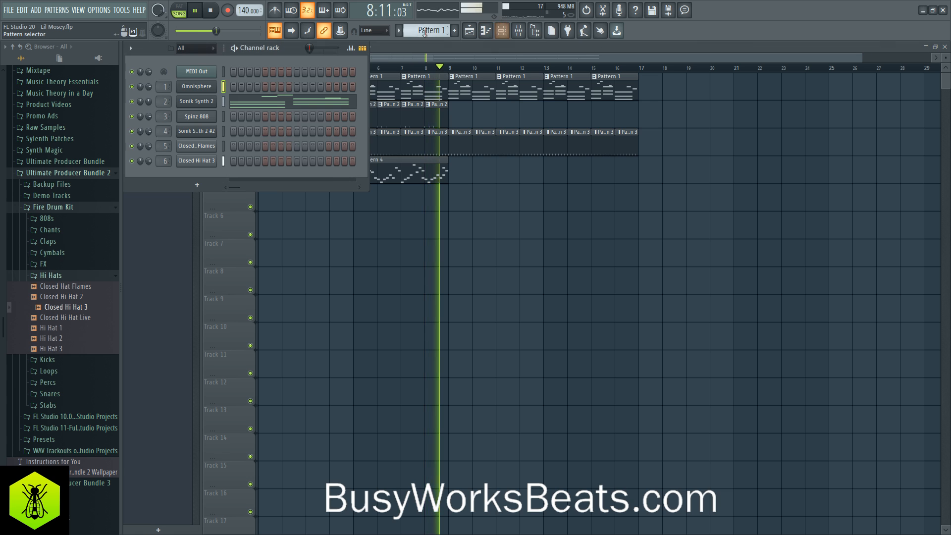
left_click_drag(430, 30, 430, 20)
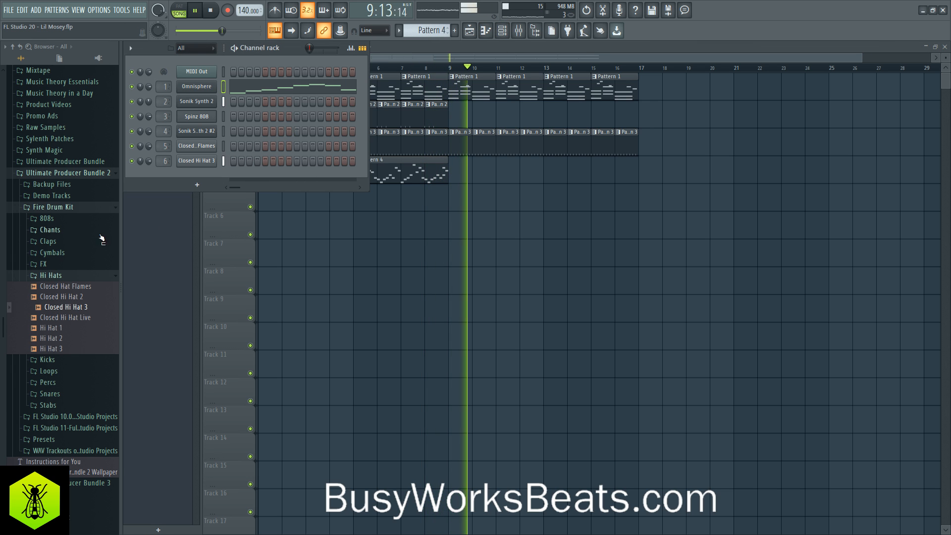
left_click(78, 240)
left_click(69, 282)
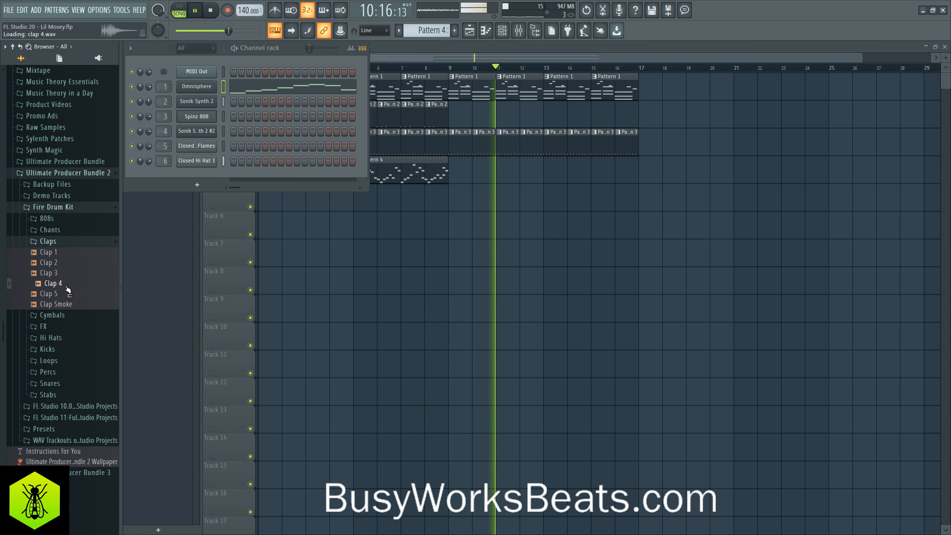
right_click(71, 283)
left_click(72, 291)
left_click(394, 112)
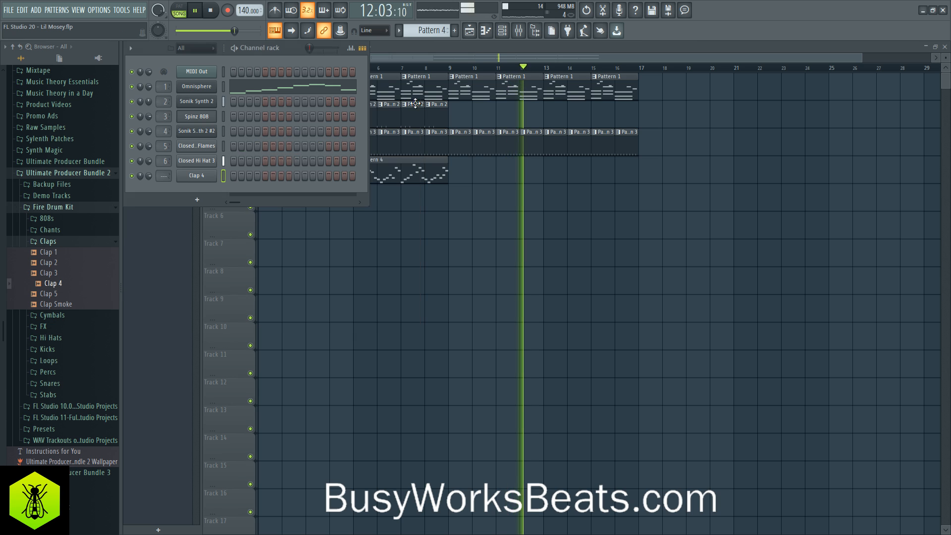
- Route Clap 4 to mixer track 7, switch to Pattern 5, and place a Pattern 5 clip at bar 9 on Track 5
scroll(171, 176, "up", 7)
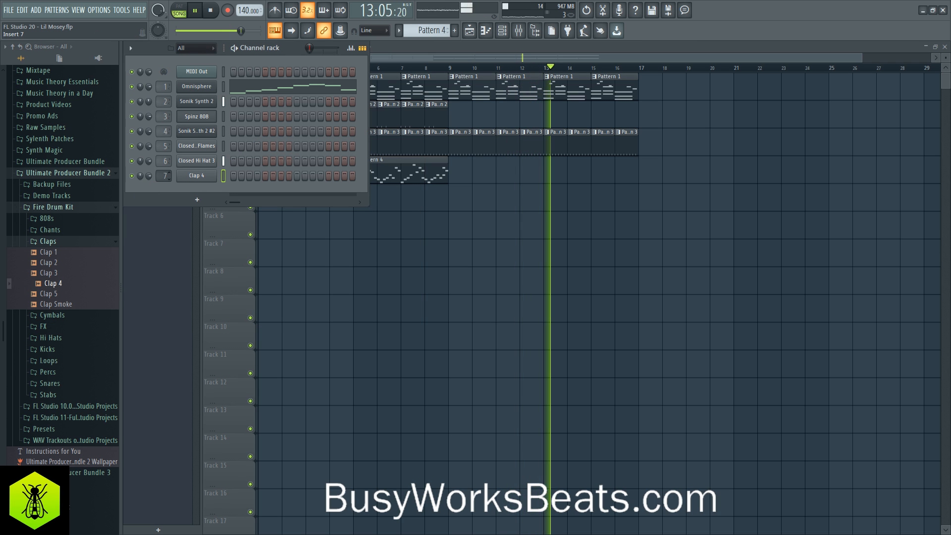
scroll(434, 31, "up", 1)
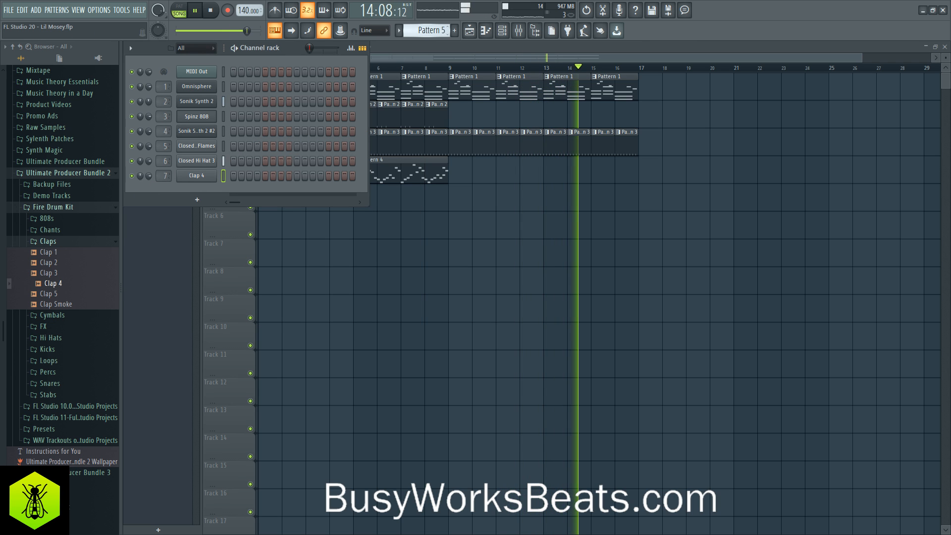
key("F6")
key("space")
left_click(453, 204)
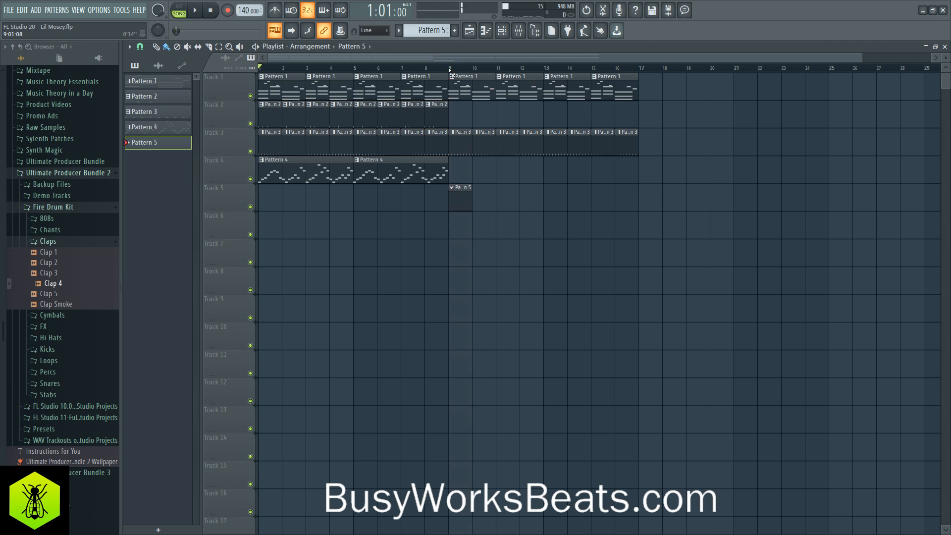
- Loop bars 9 through 16 for playback and add a Spinz 808 hit on step 1 of Pattern 5
left_click_drag(450, 71, 639, 70)
left_click(502, 31)
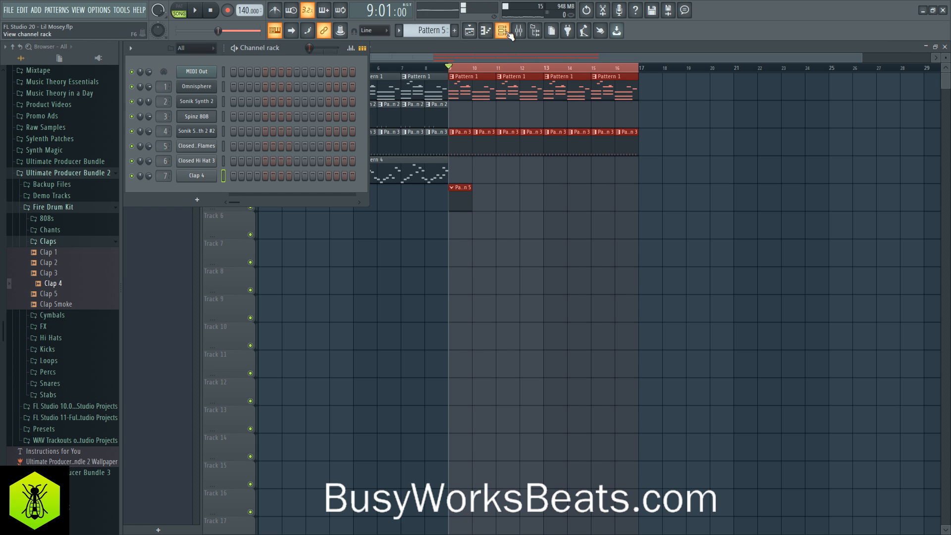
key("space")
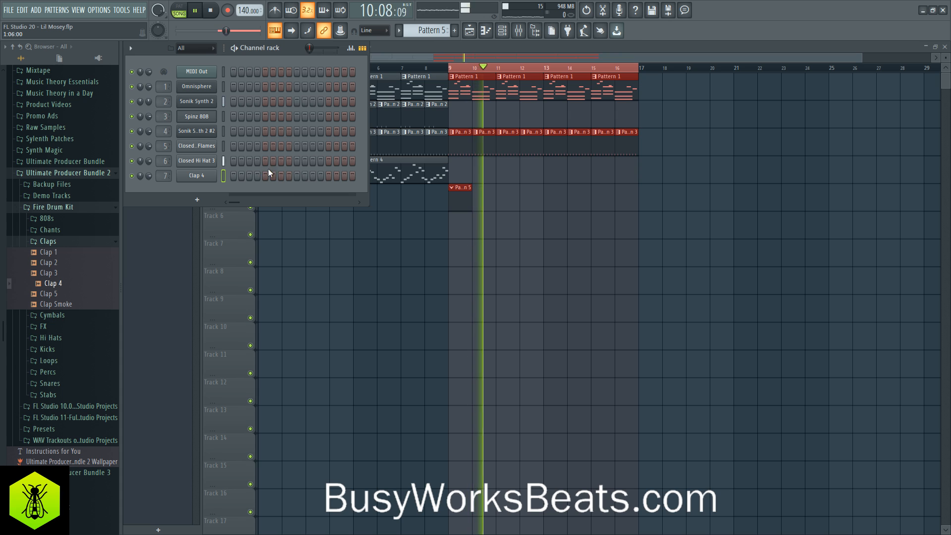
key("space")
left_click(234, 117)
key("space")
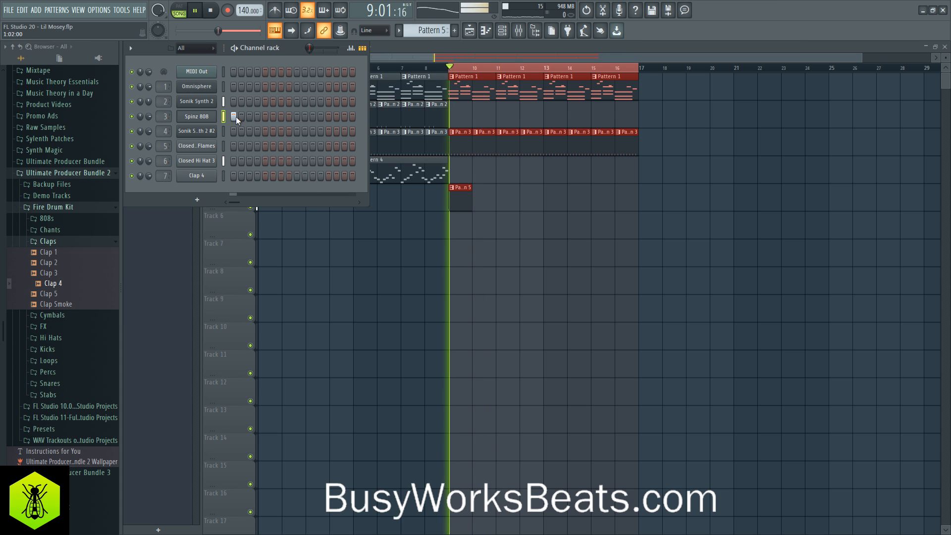
key("space")
- Examine the Spinz 808 channel's sample settings, close them, and deselect the playlist clips
left_click(197, 116)
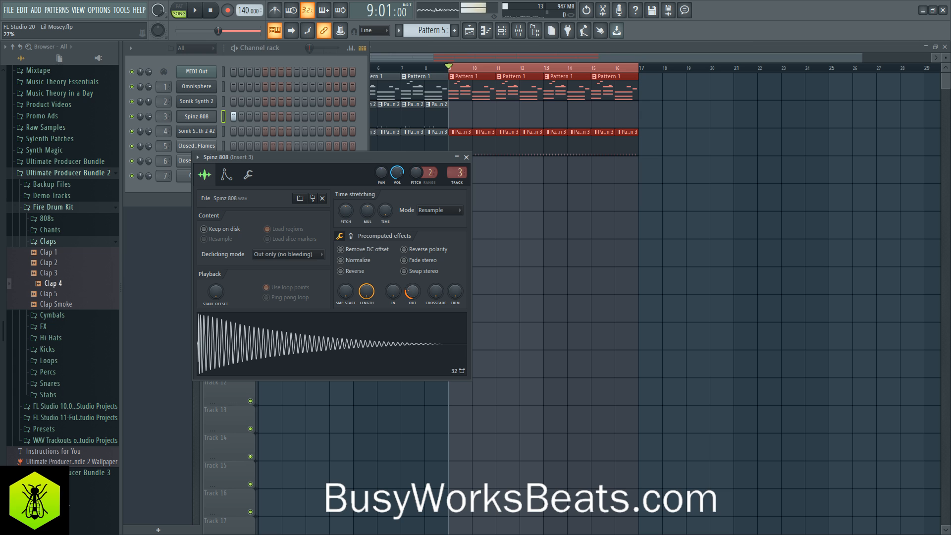
left_click(466, 157)
key("space")
left_click(522, 249, "ctrl")
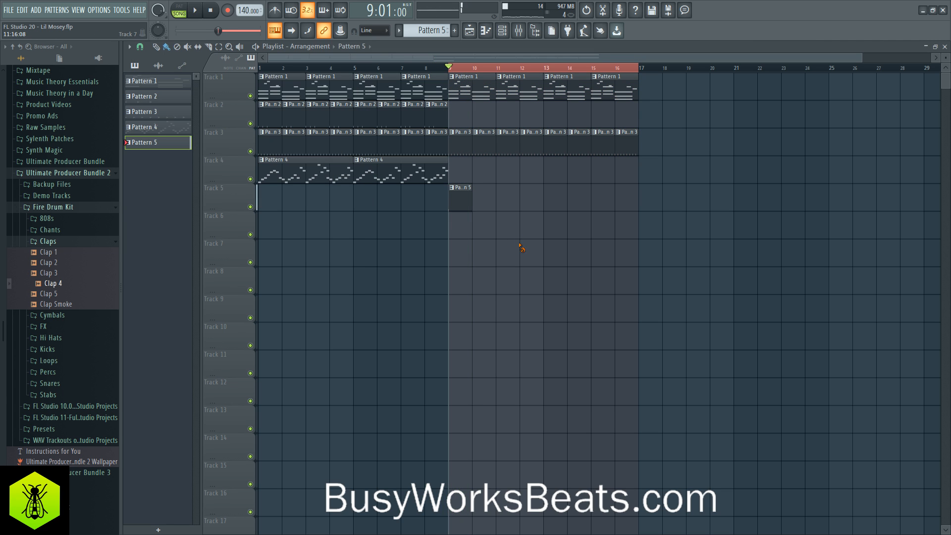
- Play the loop and add a Clap 4 hit on step 9 of Pattern 5
key("space")
left_click(502, 32)
key("space")
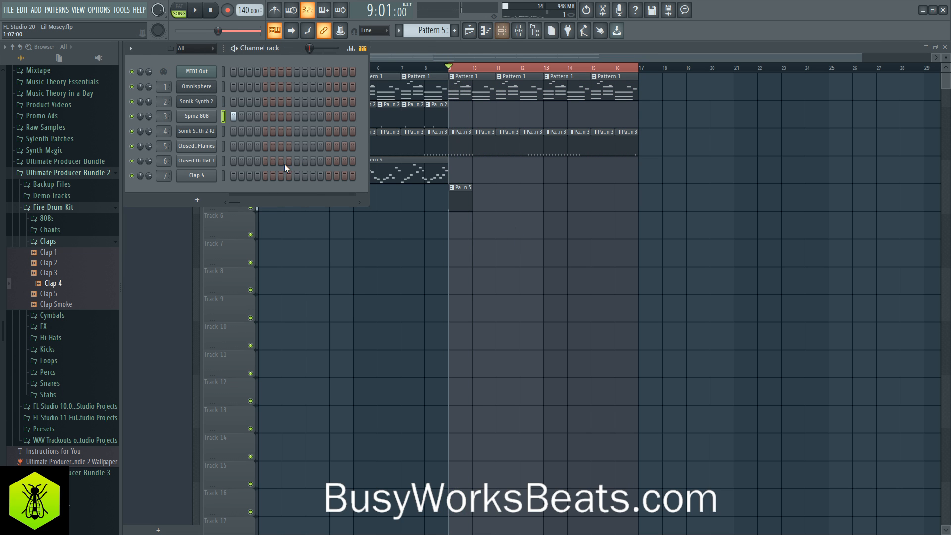
key("space")
key("space")
left_click(297, 176)
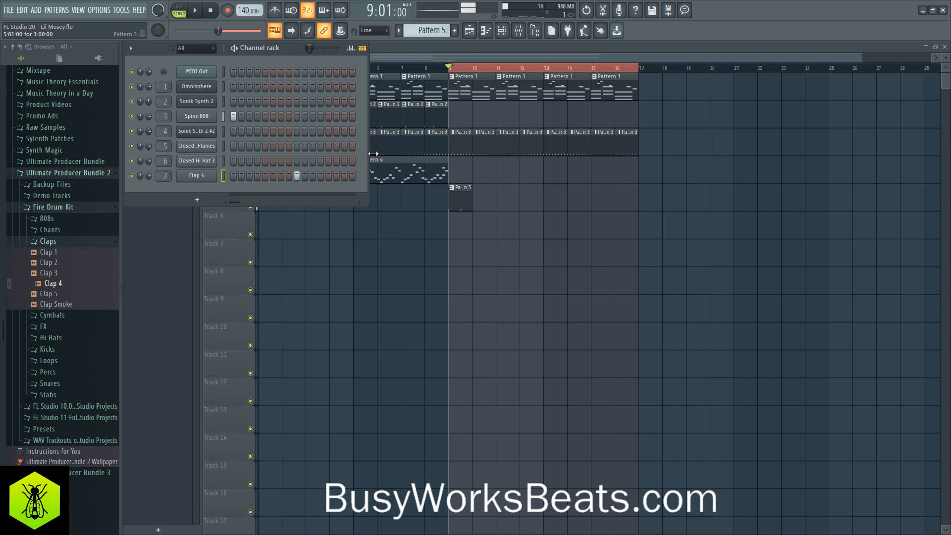
- Widen the channel rack and add a second Clap 4 hit on step 25, using the metronome only while checking the timing
left_click_drag(368, 152, 527, 153)
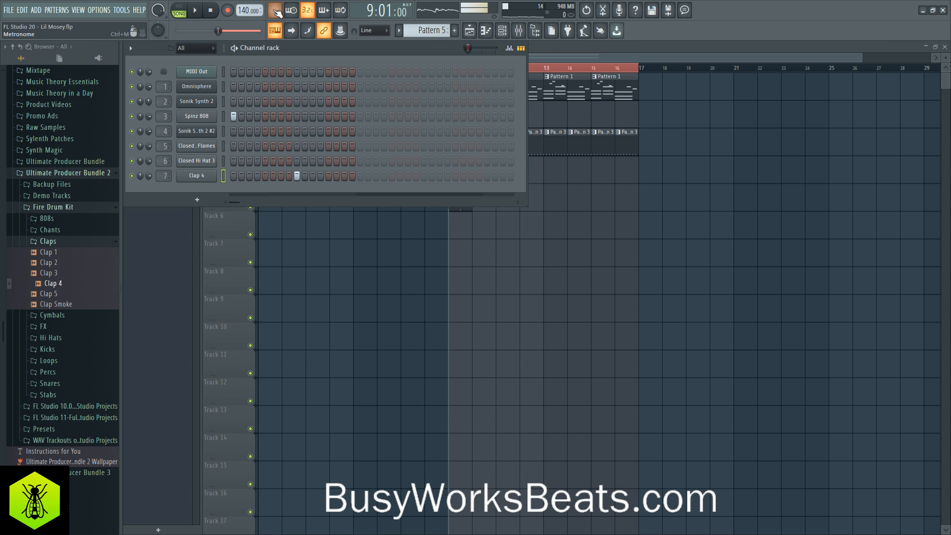
key("space")
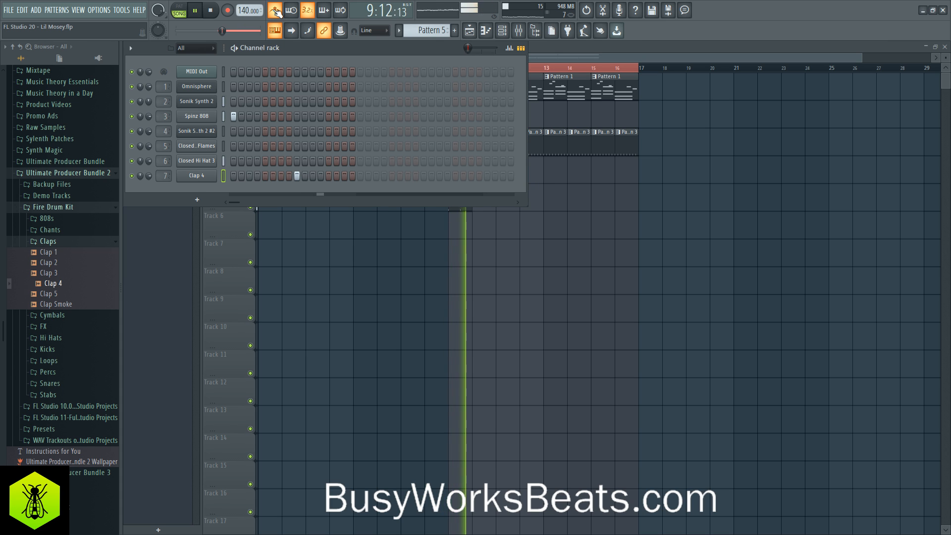
key("space")
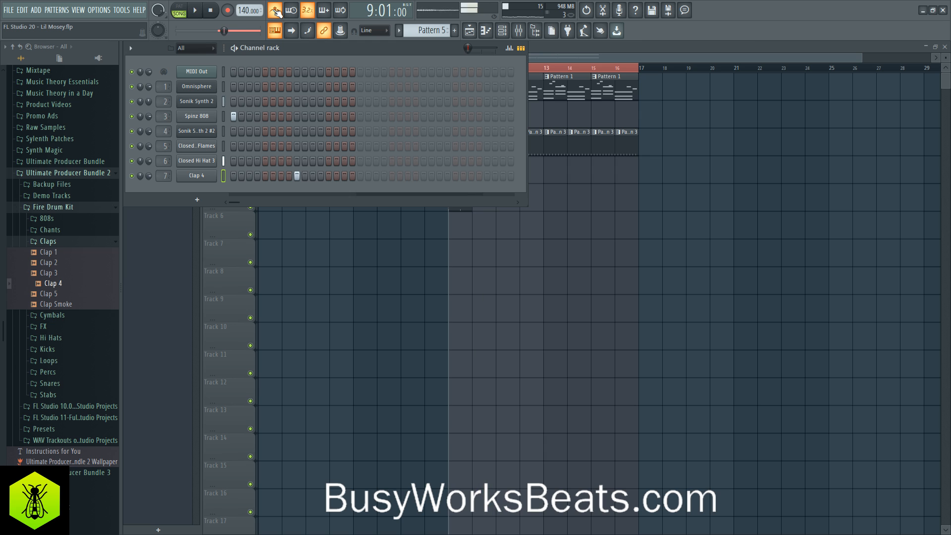
left_click(423, 176)
key("space")
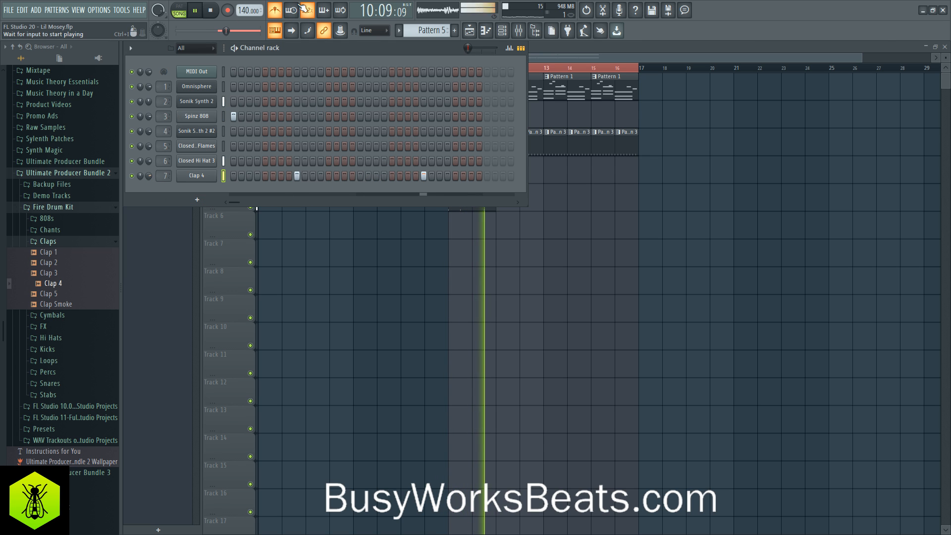
left_click(278, 13)
key("F6")
key("space")
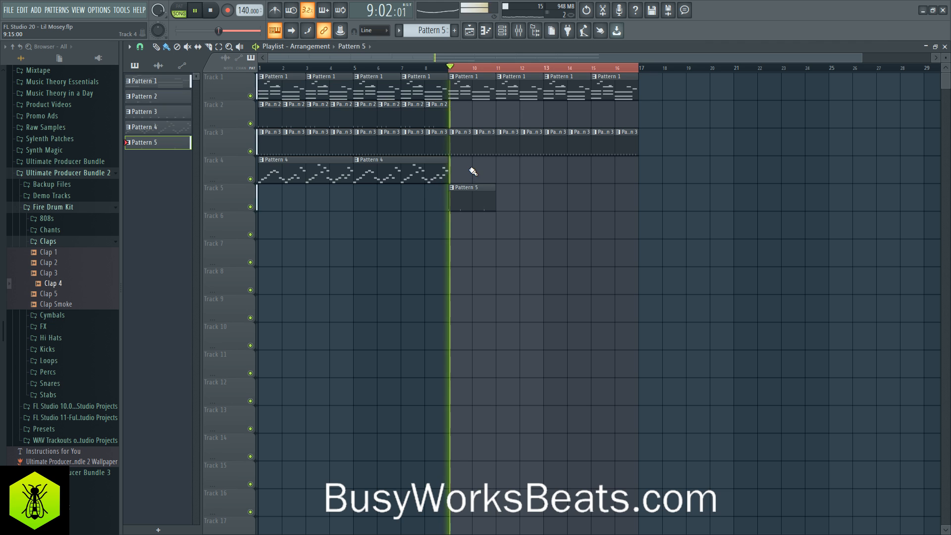
- Copy the Pattern 2 clips of bars 5–8 on Track 2 to bars 13–16 and clear the selection
mouse_move(447, 105)
left_mouse_down()
mouse_move(435, 115)
mouse_move(365, 115)
left_mouse_up()
left_click_drag(366, 115, 554, 114)
key("ctrl+d")
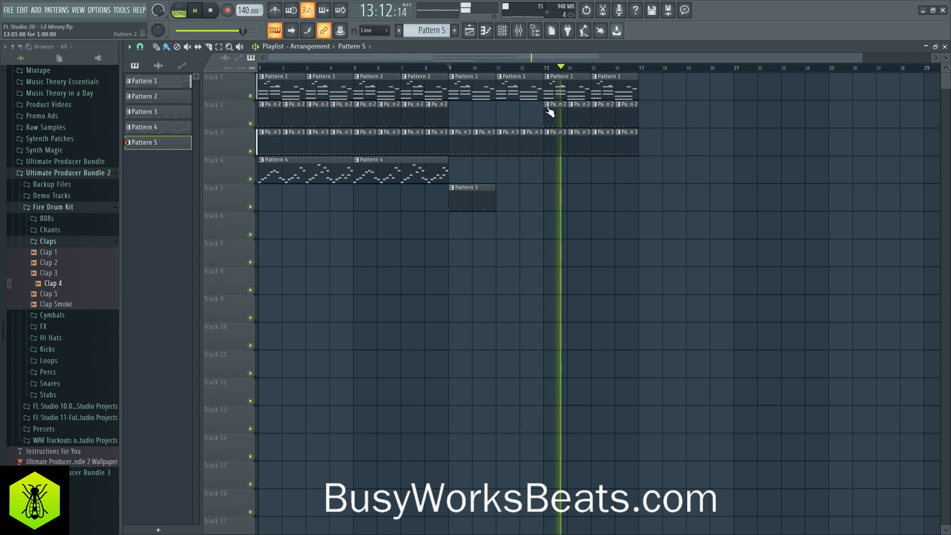
- Make the Pattern 2 clip at bar 14 unique and add an eighth-note C5 at beat 4 of its Closed Hat Flames part
key("space")
right_click(571, 112)
left_click(591, 170)
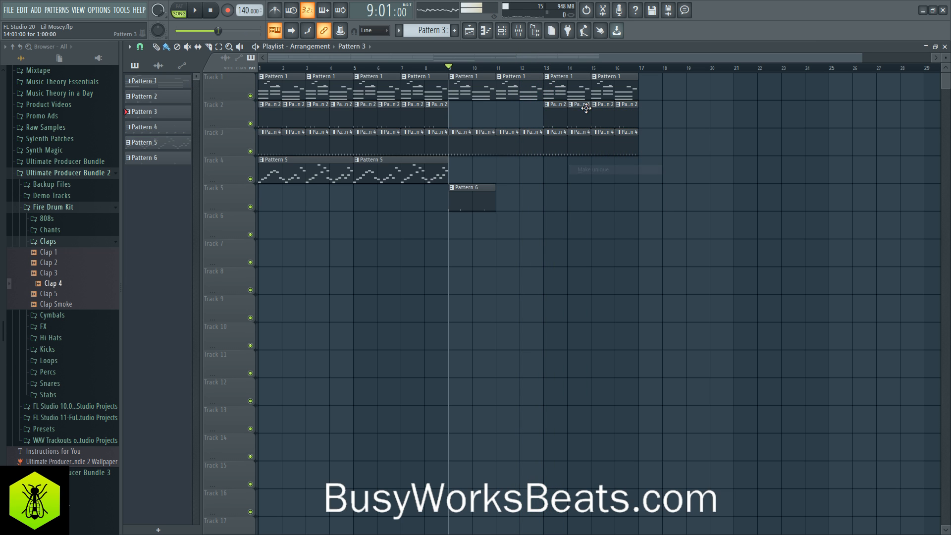
right_click(570, 105)
left_click(584, 142)
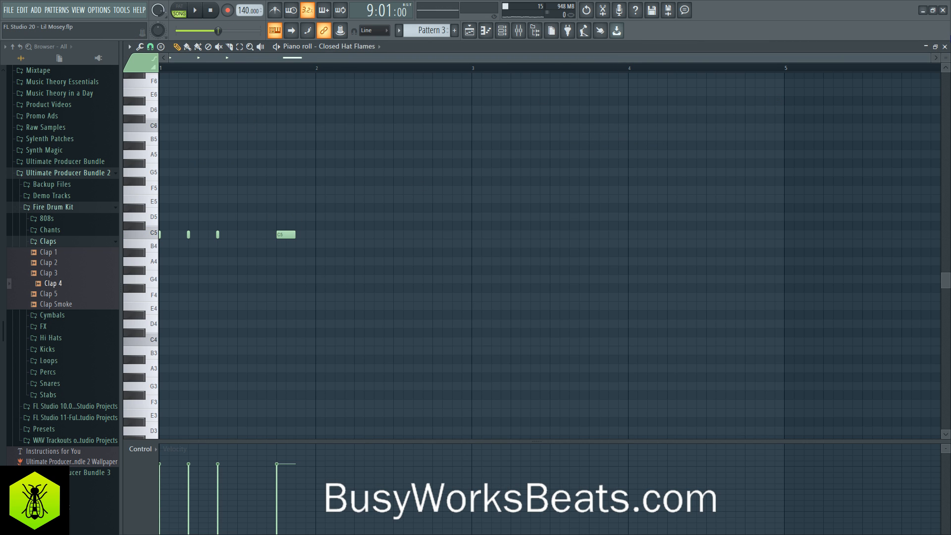
left_click(945, 47)
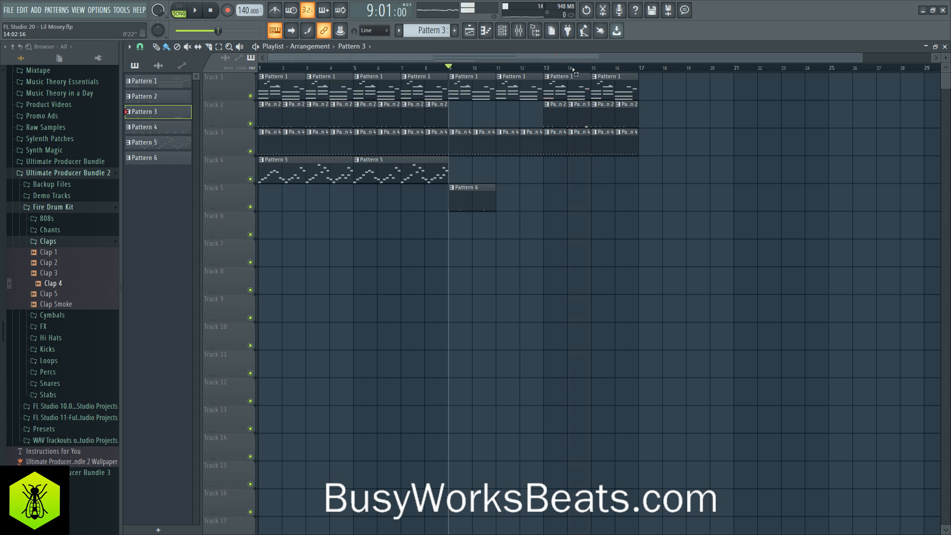
- Loop bar 14 and chop the beat 4 note of Closed Hat Flames into four equal C5 notes
left_click_drag(572, 69, 584, 69)
key("space")
left_click(502, 32)
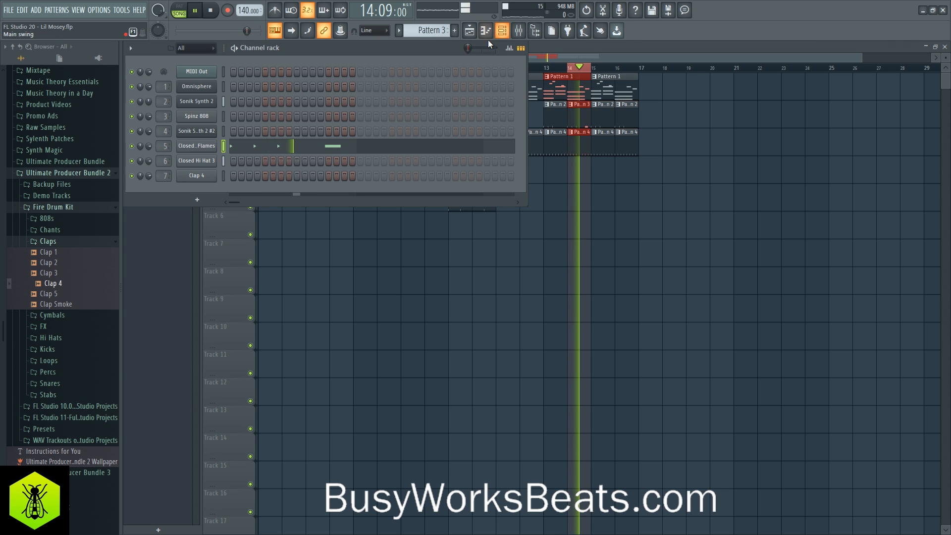
left_click(346, 147)
key("space")
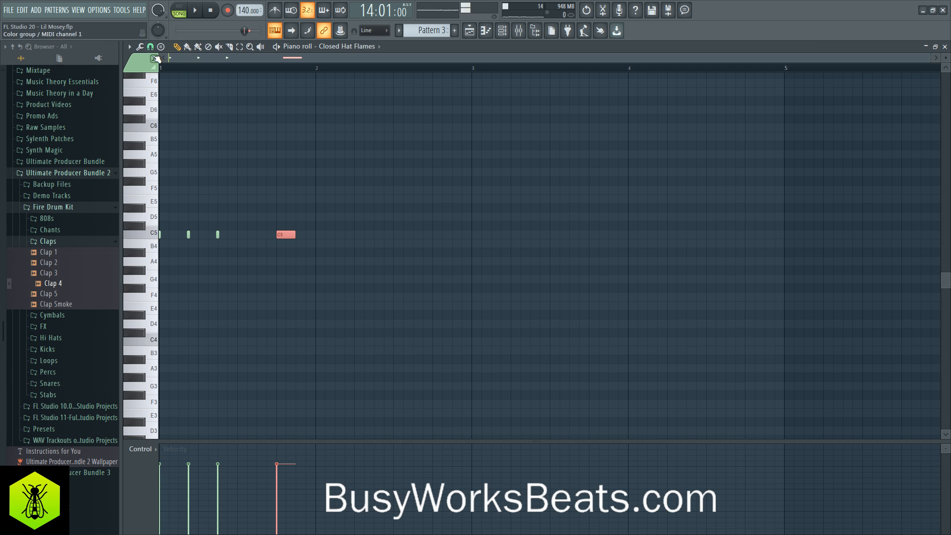
left_click(150, 46)
left_click(163, 131)
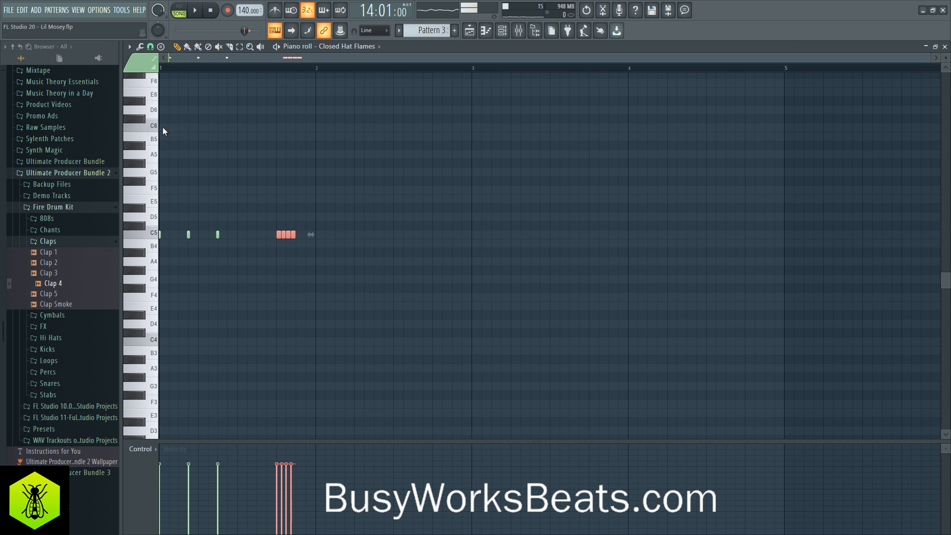
key("space")
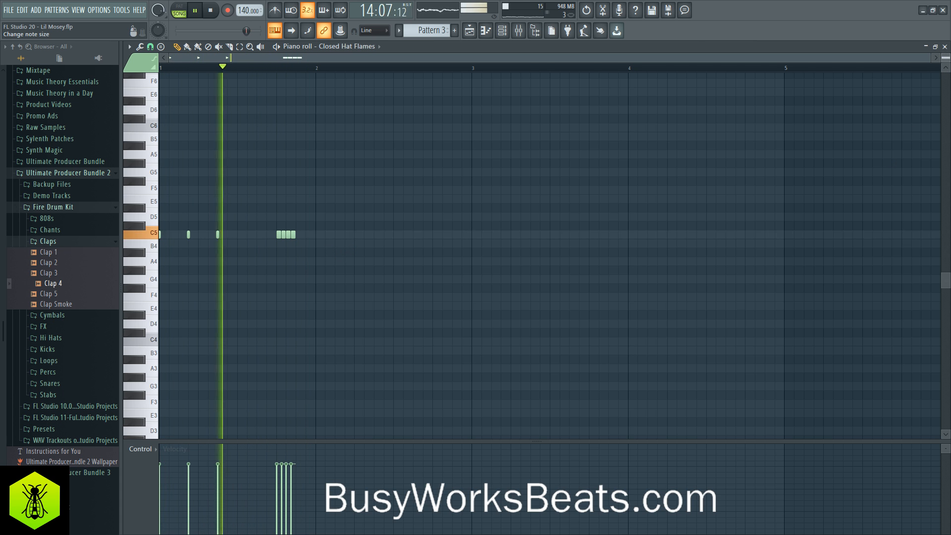
- Close the piano roll, clear the loop selection, and replace the Pattern 2 clip at bar 16 with Pattern 3
key("Escape")
key("Escape")
key("ctrl+d")
key("ctrl+d")
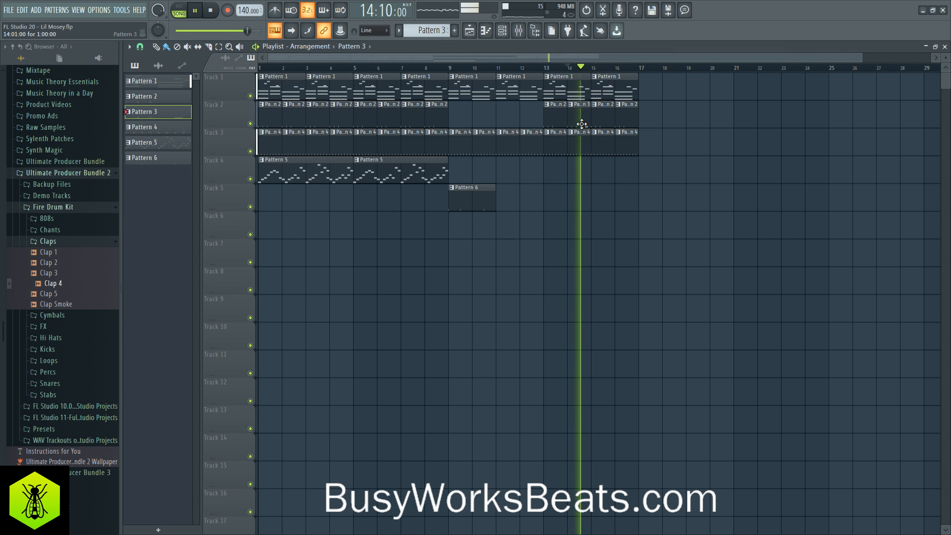
right_click(626, 121)
left_click(626, 122)
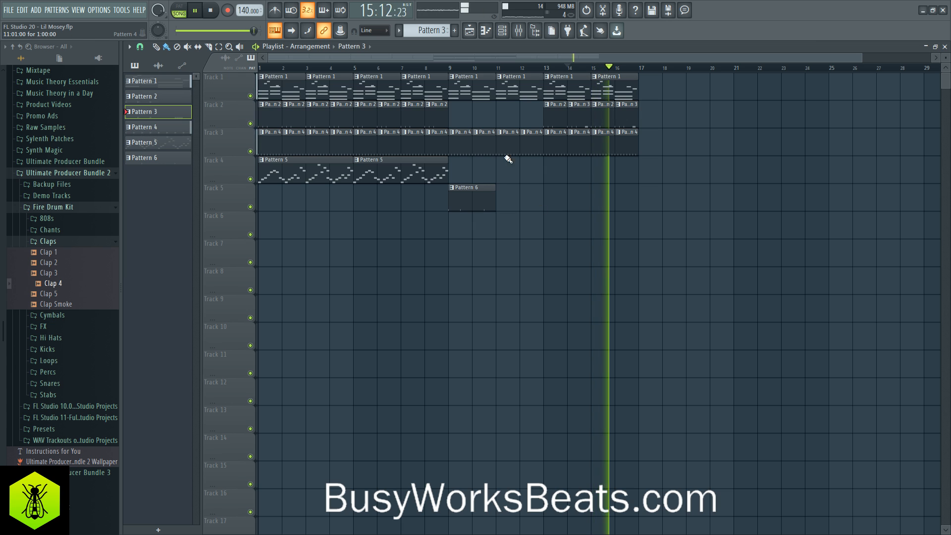
- Make the bar 16 clip on Track 2 unique and add an eighth-note C5 directly before its chopped Closed Hat Flames notes
key("space")
left_click(618, 105)
left_click(637, 169)
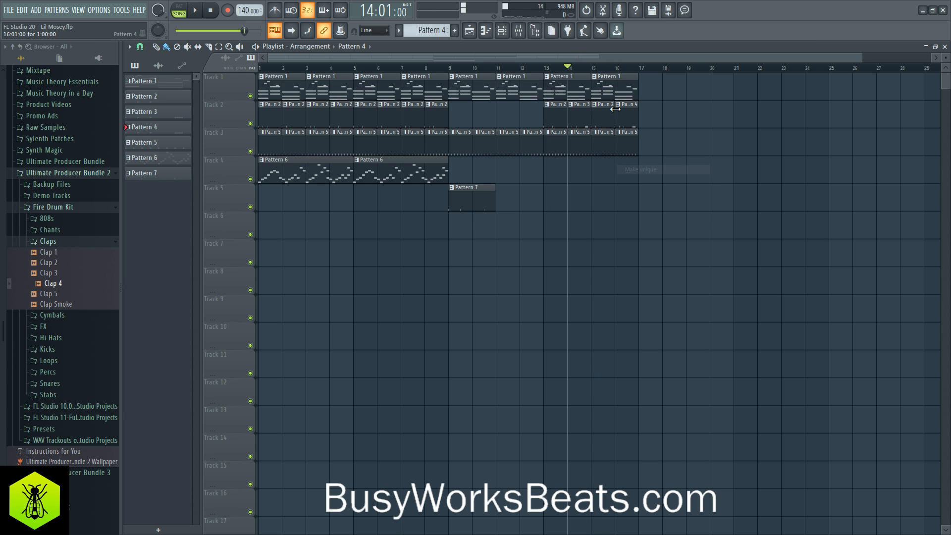
left_click(614, 105)
left_click(638, 140)
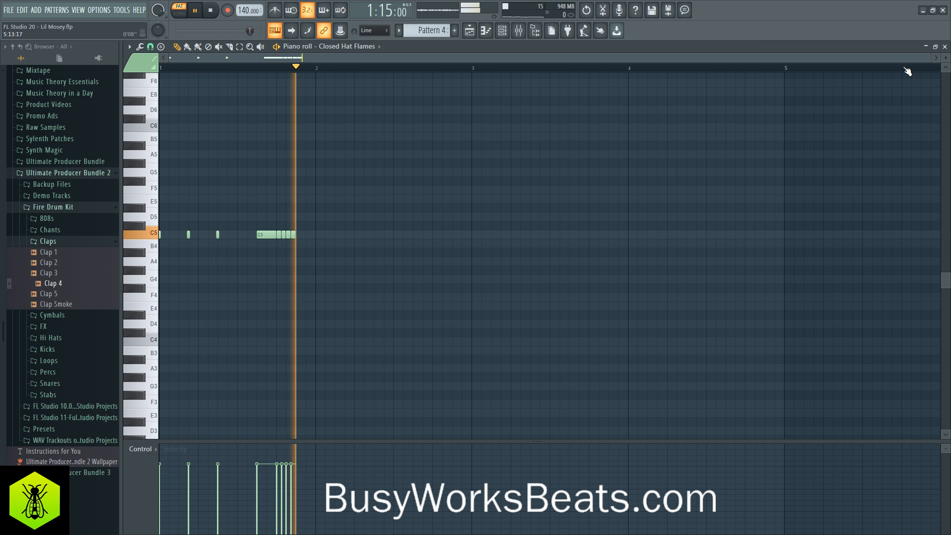
left_click(943, 48)
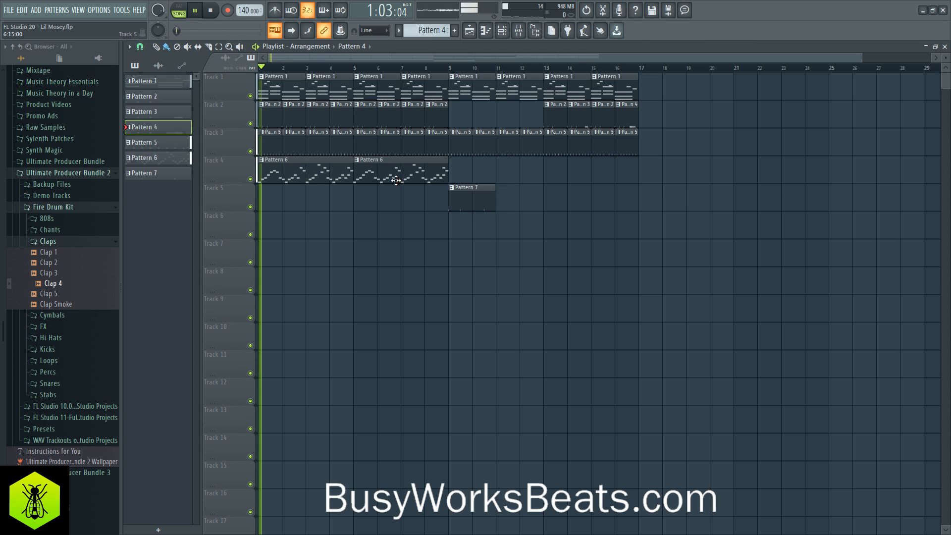
- Repeat the Pattern 7 clip on Track 5 at bars 11, 13 and 15
left_click_drag(488, 195, 573, 195)
left_click(575, 262, "ctrl")
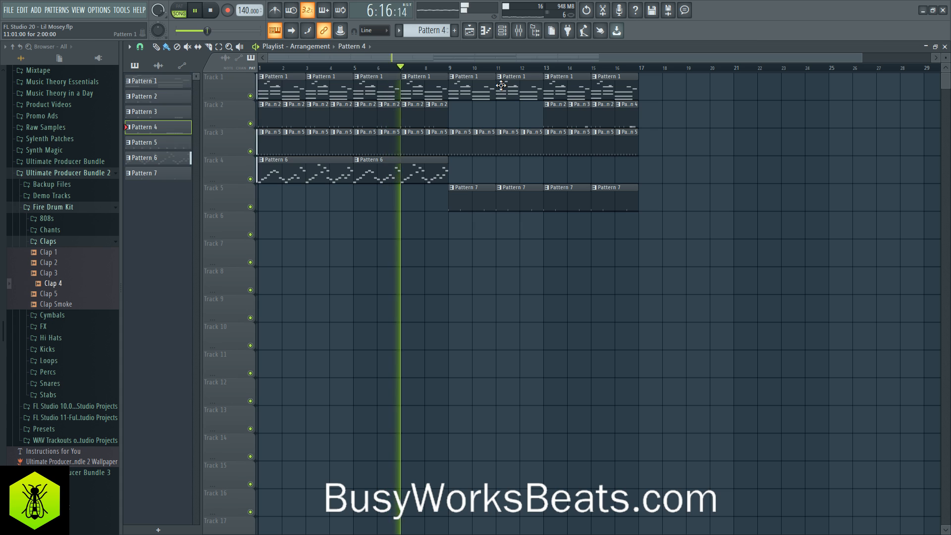
- Switch to Pattern 7 in the channel rack and add Spinz 808 hits on steps 7 and 13
left_click(502, 30)
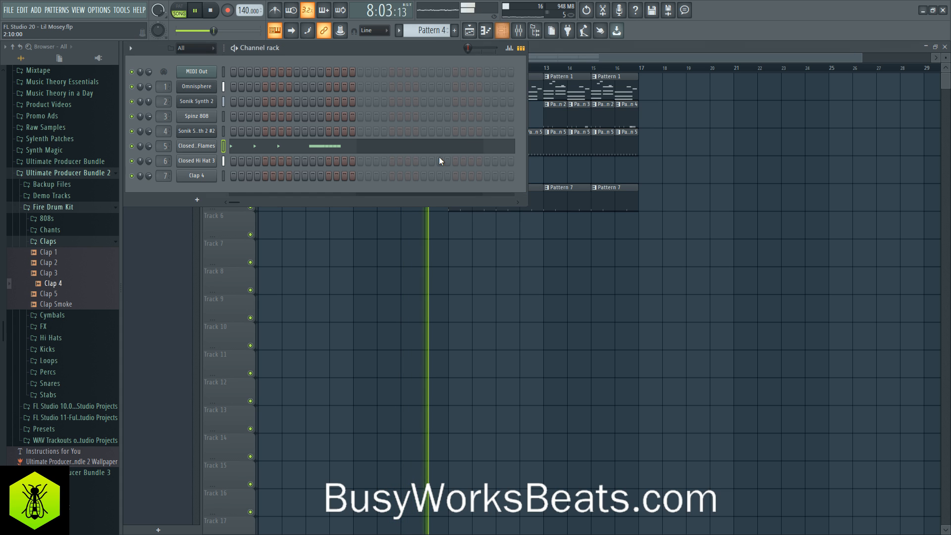
scroll(442, 37, "up", 3)
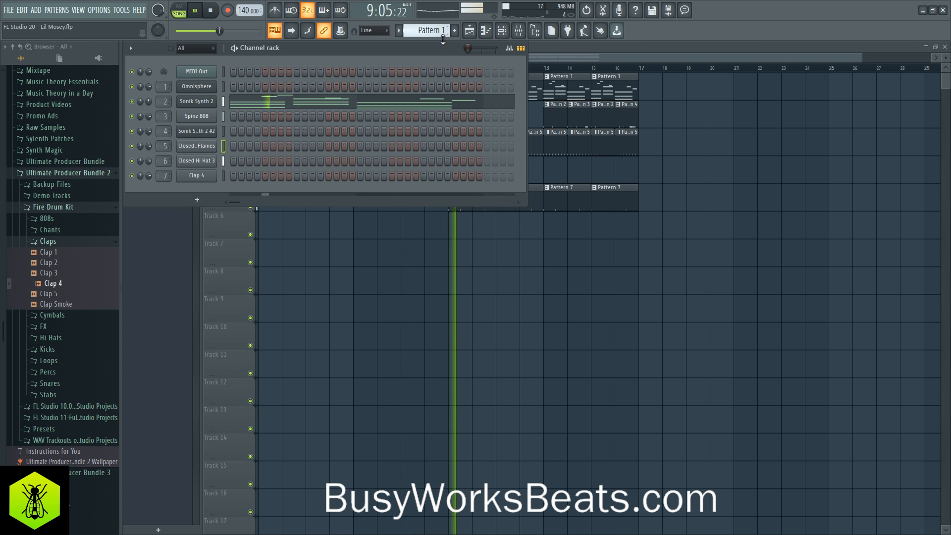
scroll(443, 37, "down", 3)
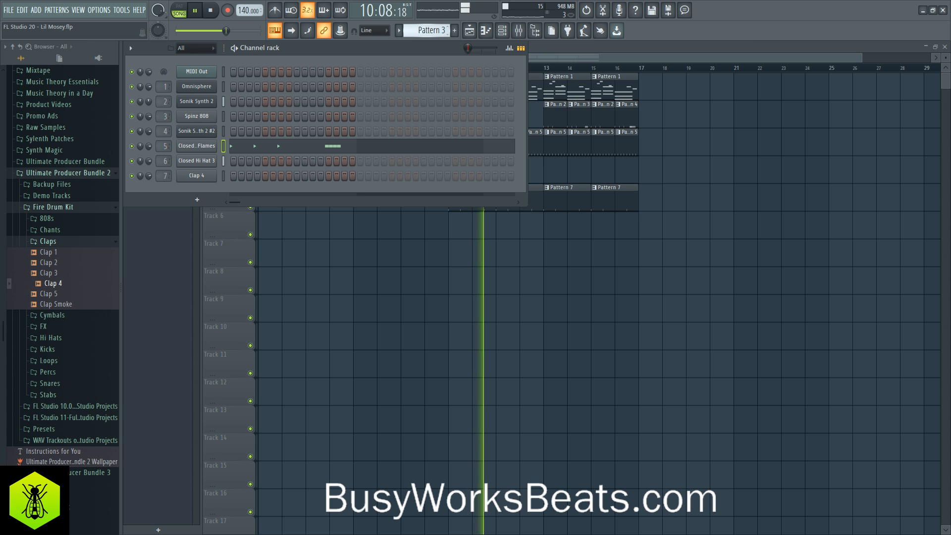
scroll(440, 32, "down", 3)
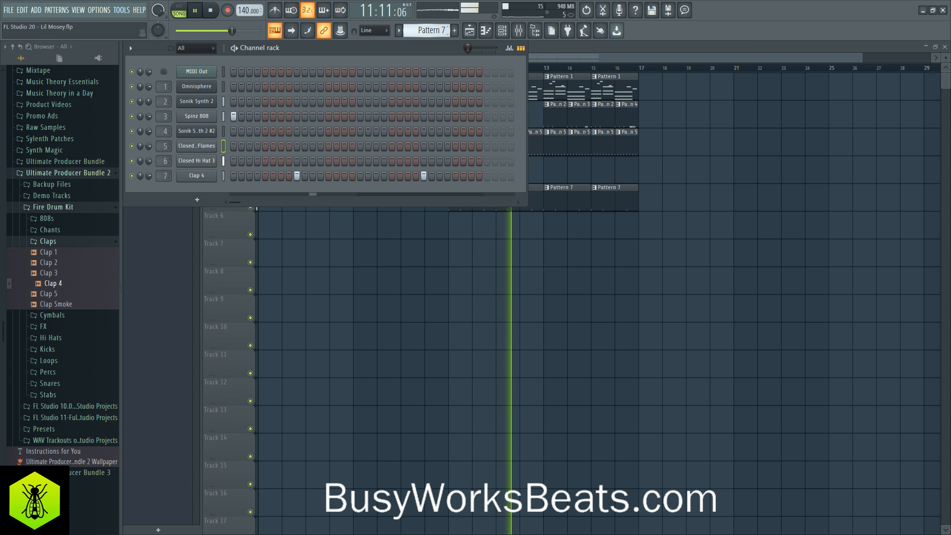
left_click(281, 116)
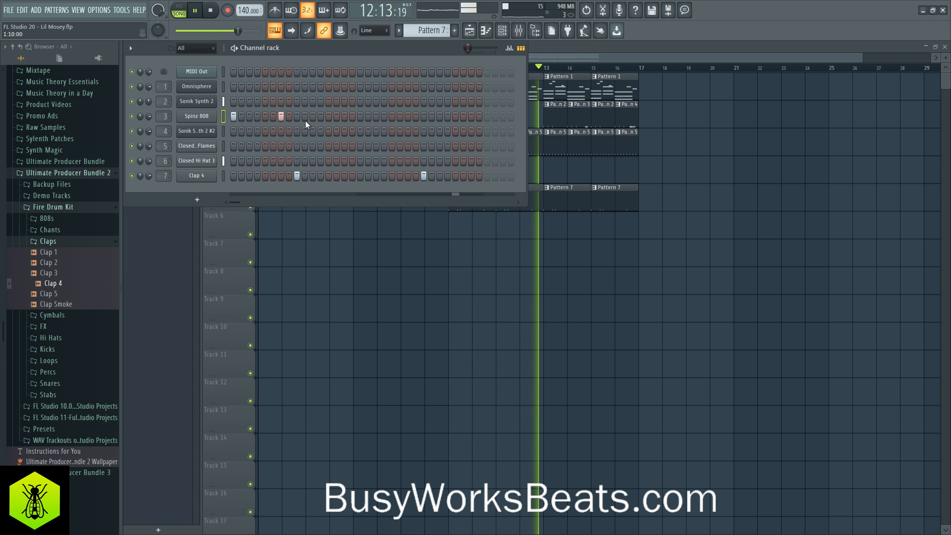
left_click(329, 117)
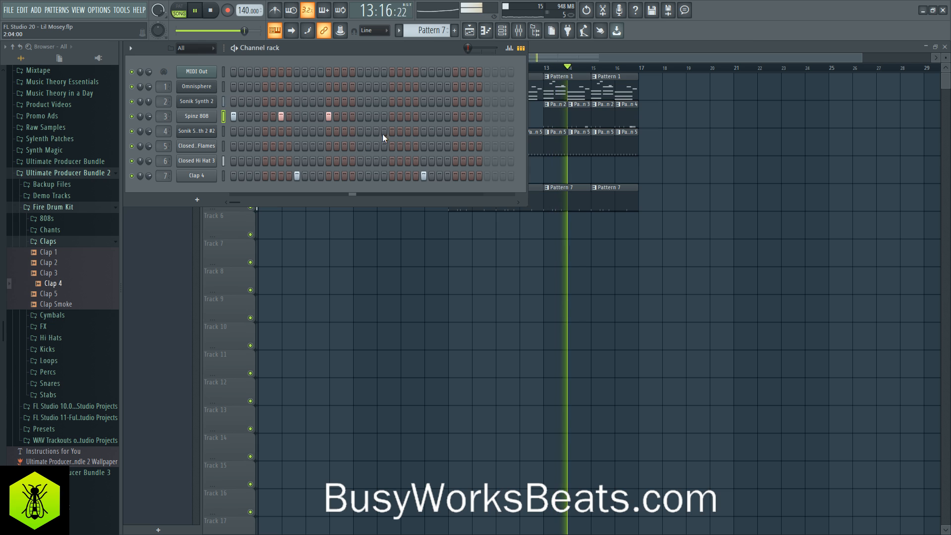
- Make the Pattern 7 clip at bar 11 on Track 5 unique and add a Spinz 808 hit on step 21
key("space")
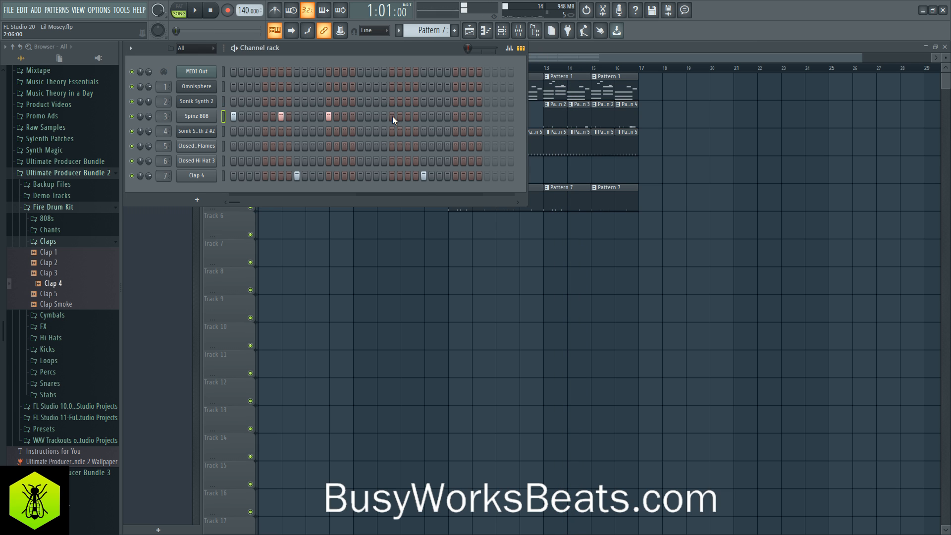
left_click(401, 31)
left_click(465, 136)
key("F6")
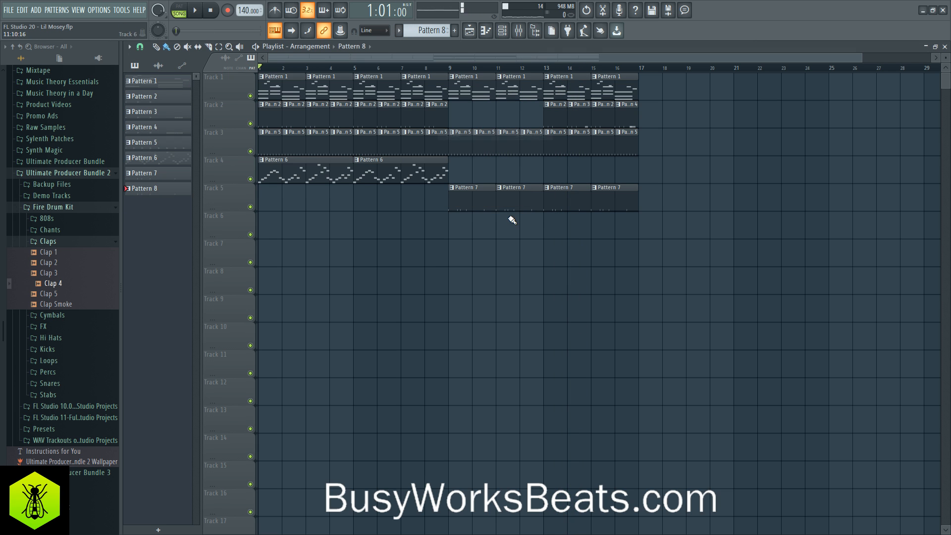
key("space")
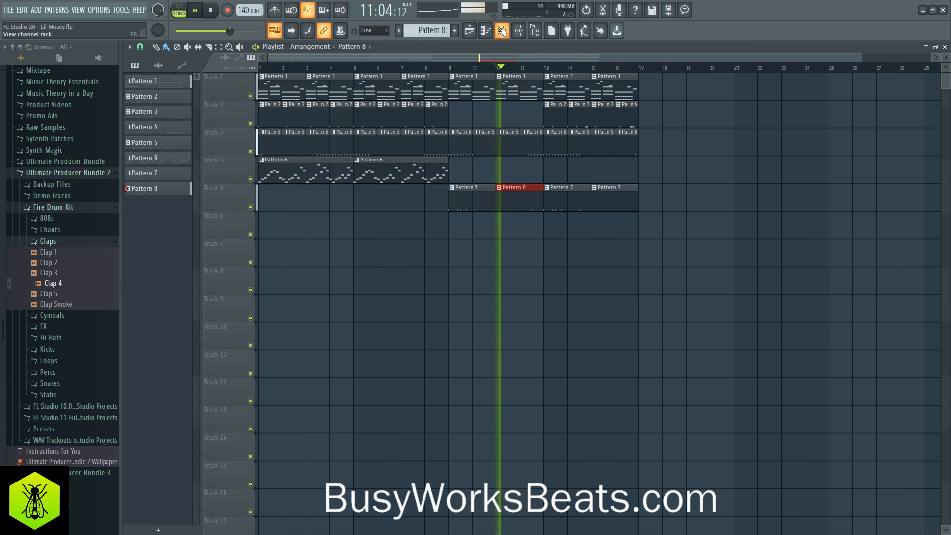
key("F6")
left_click(391, 118)
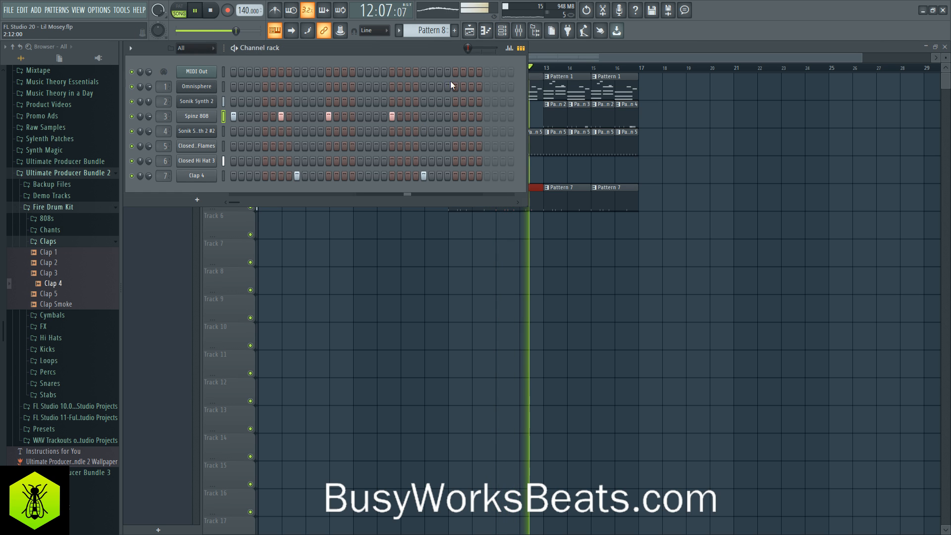
key("F6")
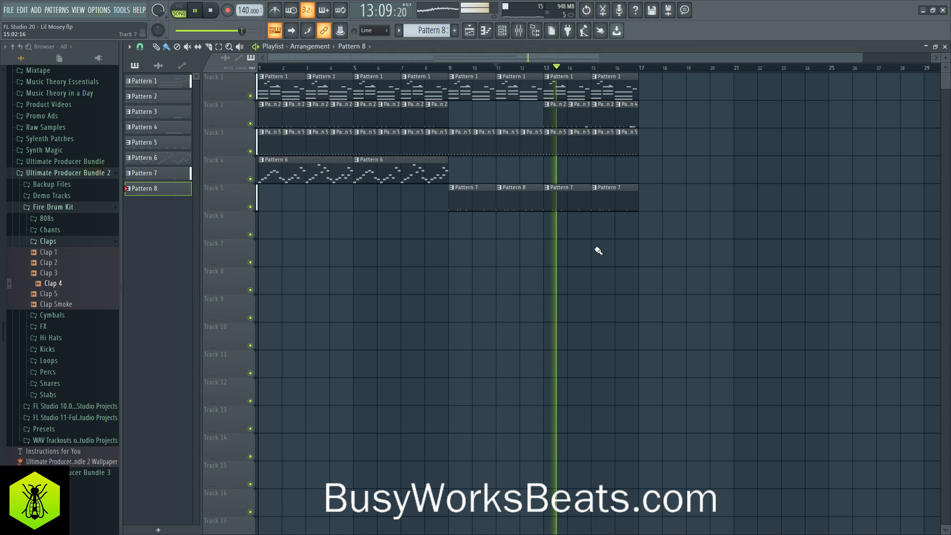
- Make the Track 5 clip at bar 13 unique as Pattern 8 and set a loop selection over bars 13 and 14
left_click(548, 188)
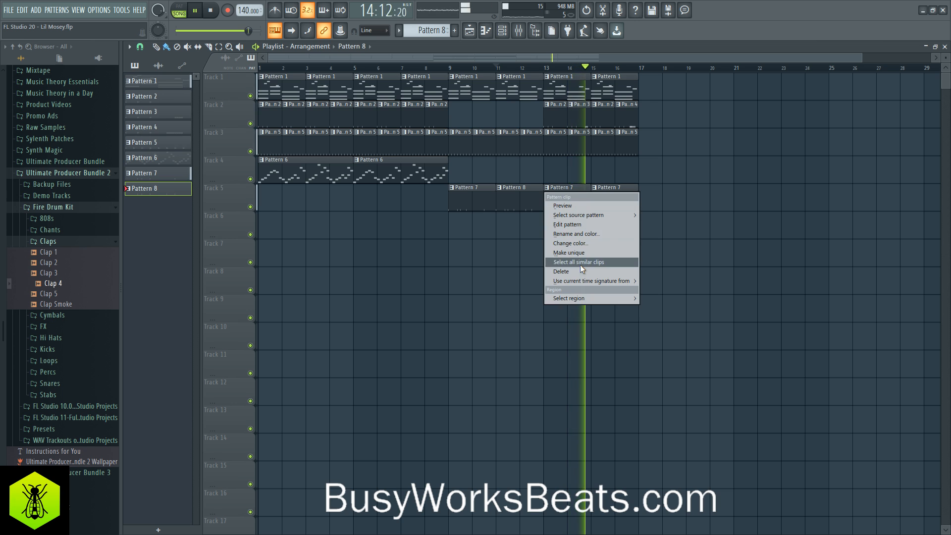
left_click(580, 258)
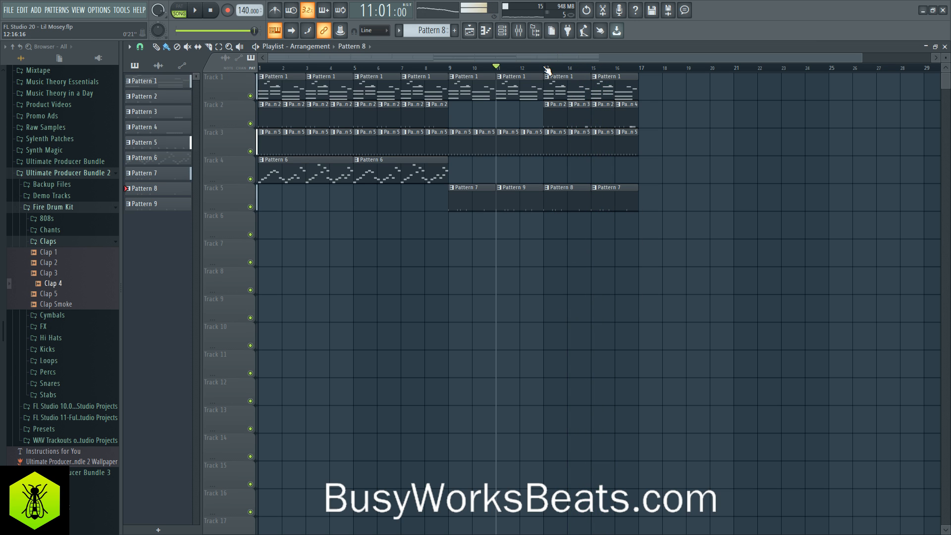
left_click_drag(547, 70, 579, 75)
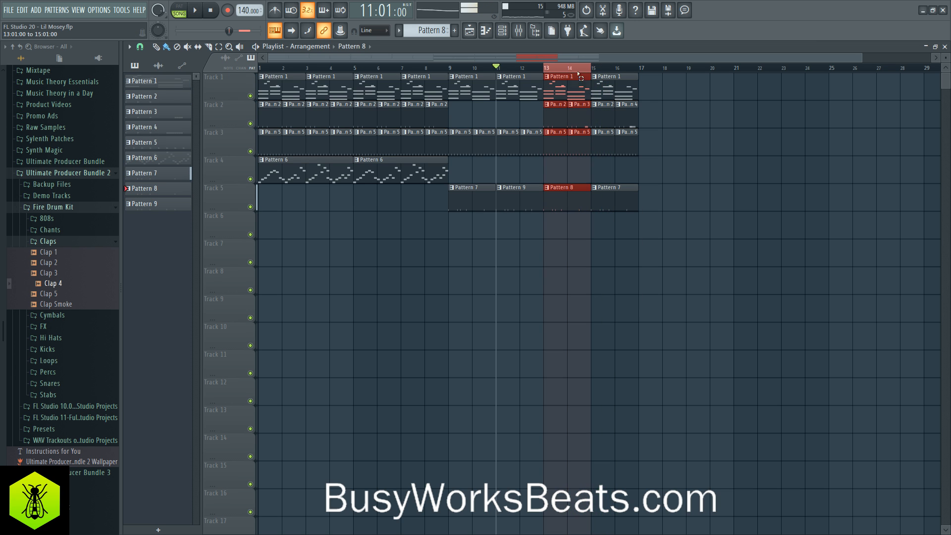
- Add Spinz 808 hits on steps 19 and 27 of Pattern 8 and clear the loop selection
left_click(501, 32)
key("space")
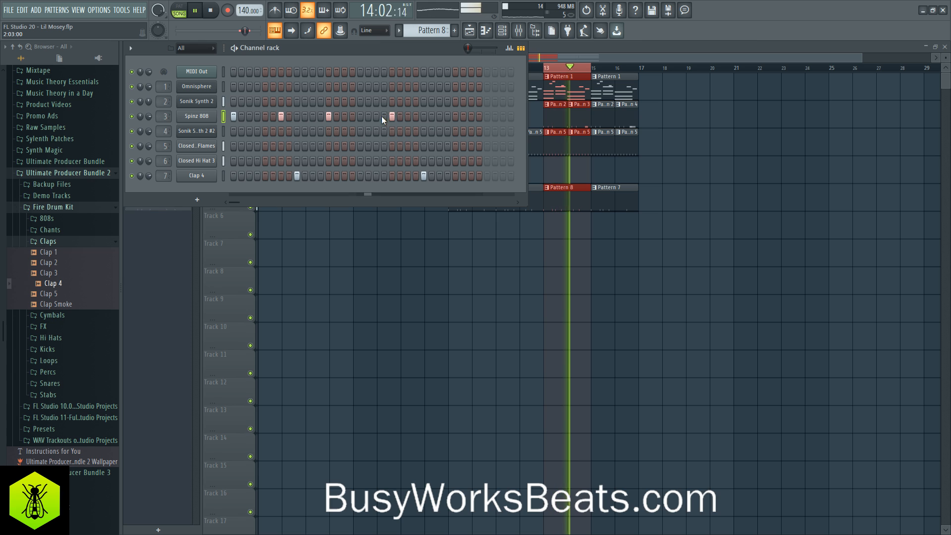
key("space")
left_click(376, 116)
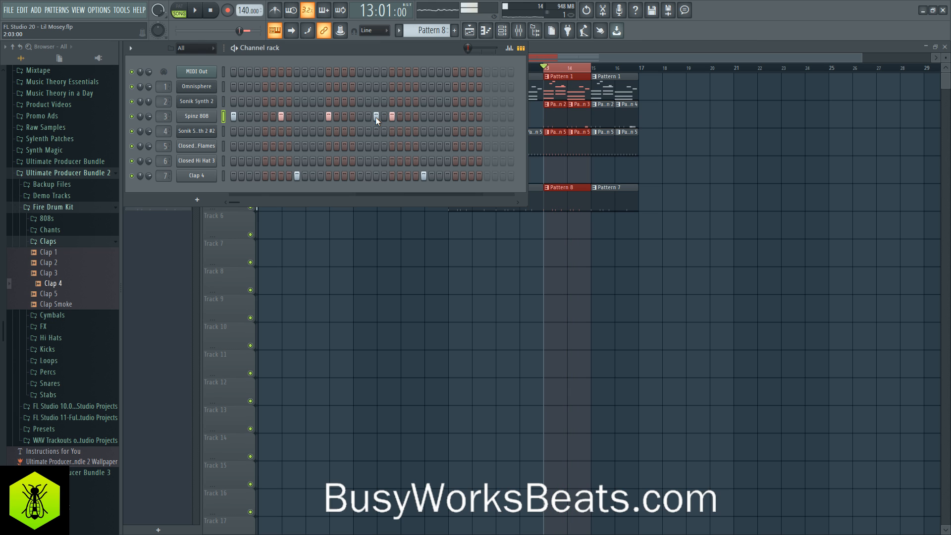
key("space")
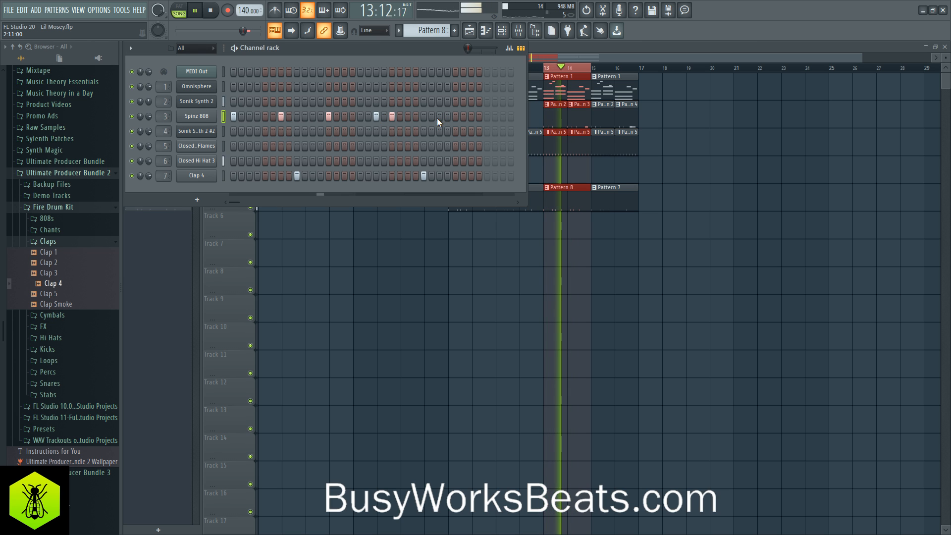
left_click(439, 116)
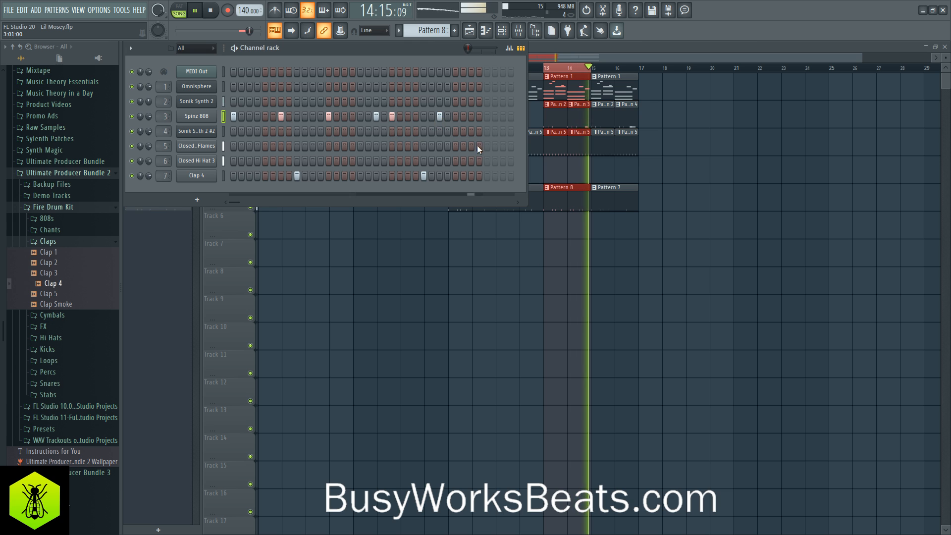
key("F6")
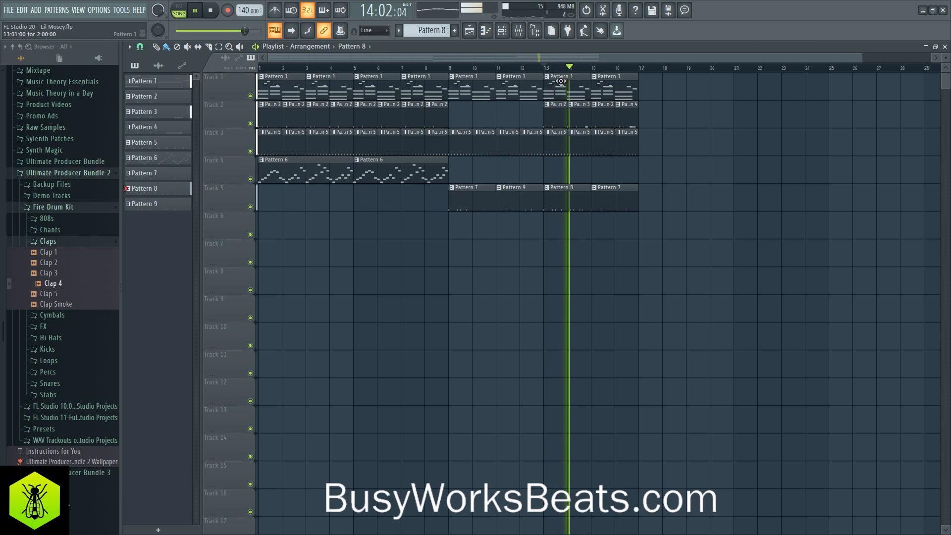
- In Pattern 8's Spinz 808 piano roll, extend the last C5 note to the end of bar 2 and add an E5 slide note above it
key("F6")
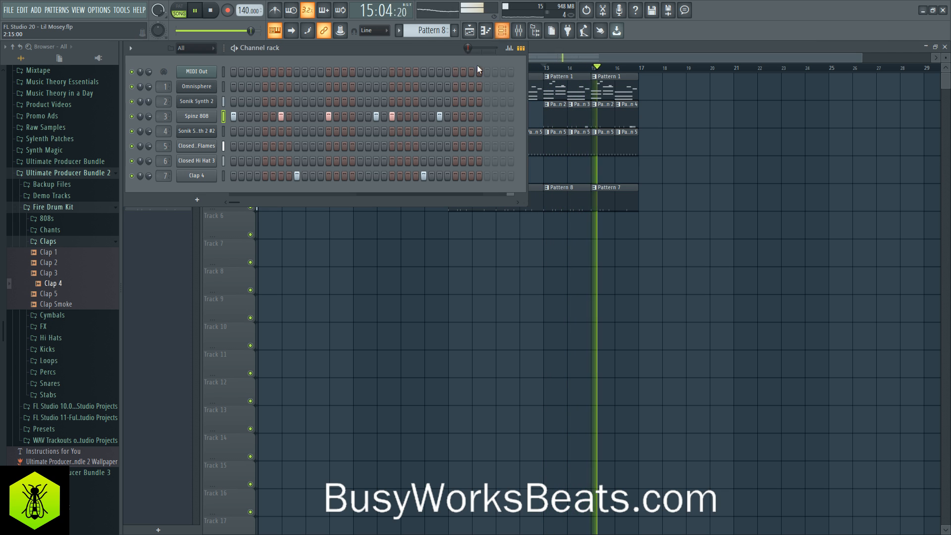
right_click(201, 114)
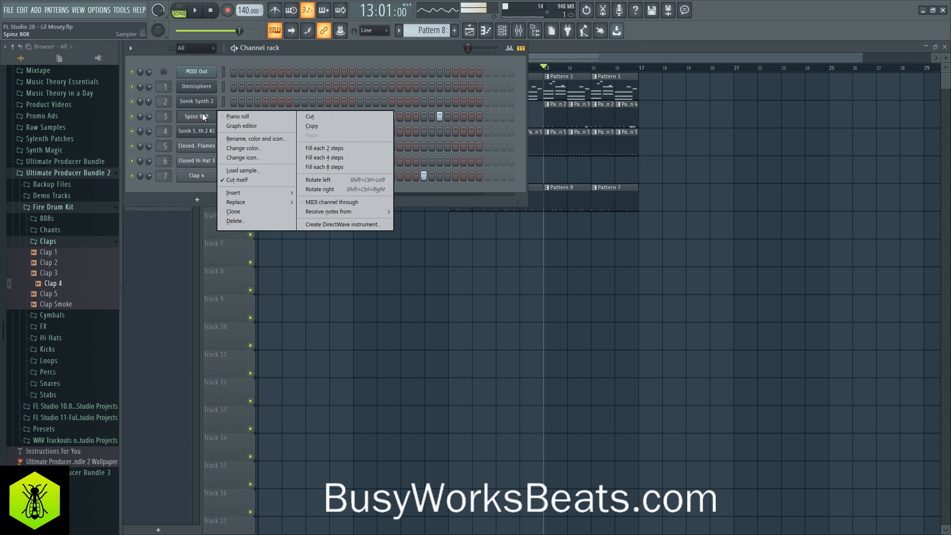
left_click(228, 115)
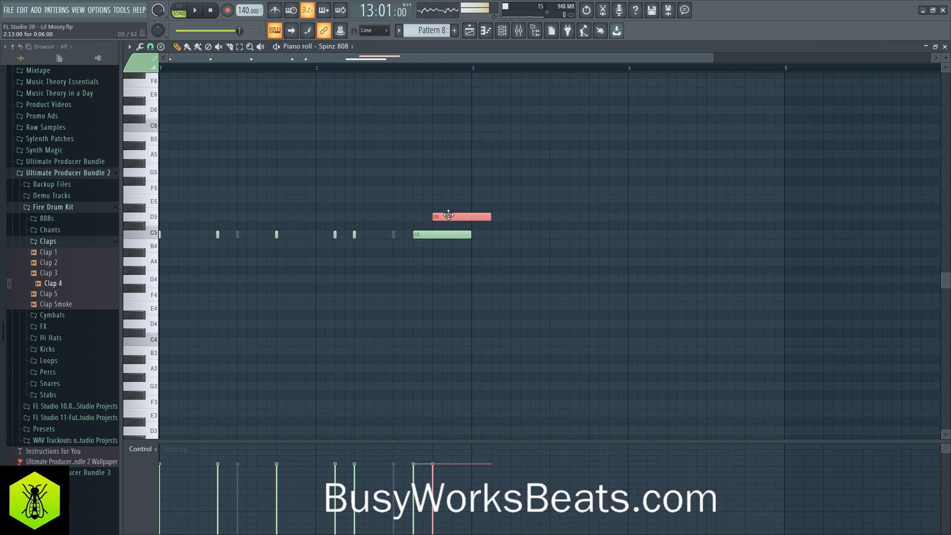
double_click(448, 214)
left_click(523, 327)
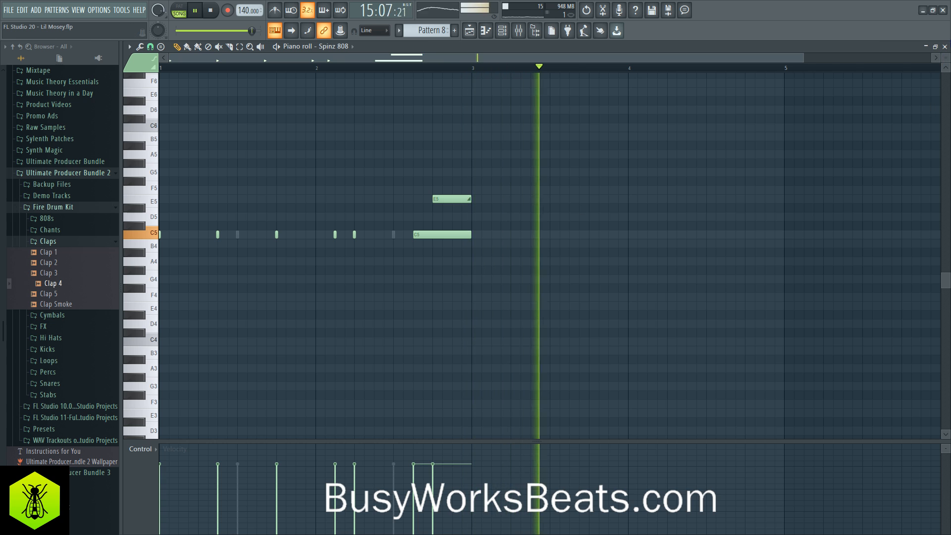
key("Escape")
key("Escape")
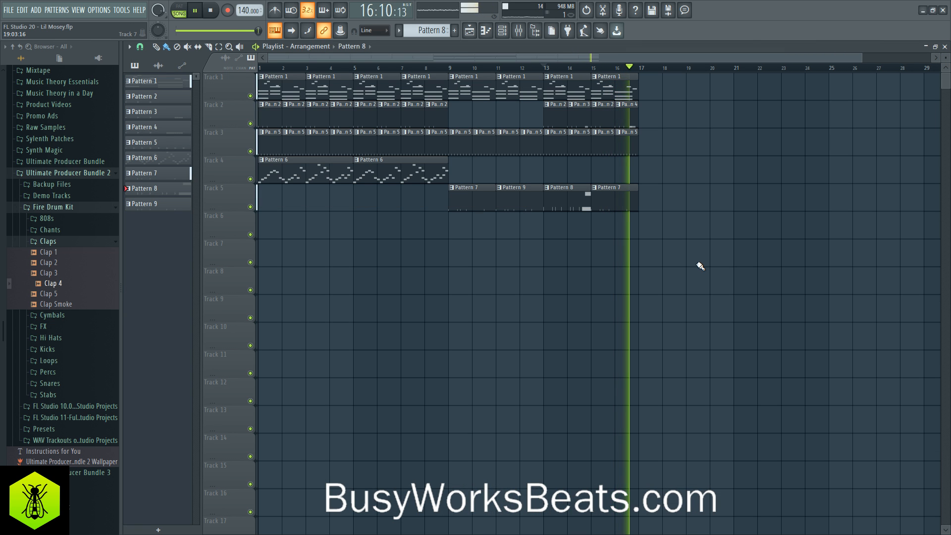
- Swap the last two Track 5 clips, placing Pattern 7 at bar 13 and Pattern 8 at bar 15, and save the project
left_click_drag(578, 206, 609, 239)
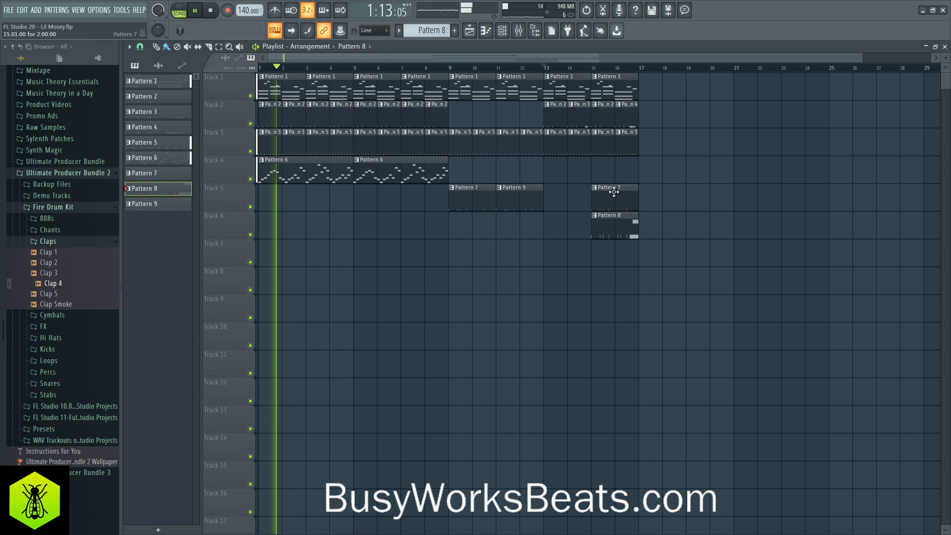
left_click_drag(613, 192, 565, 192)
left_click_drag(615, 227, 615, 199)
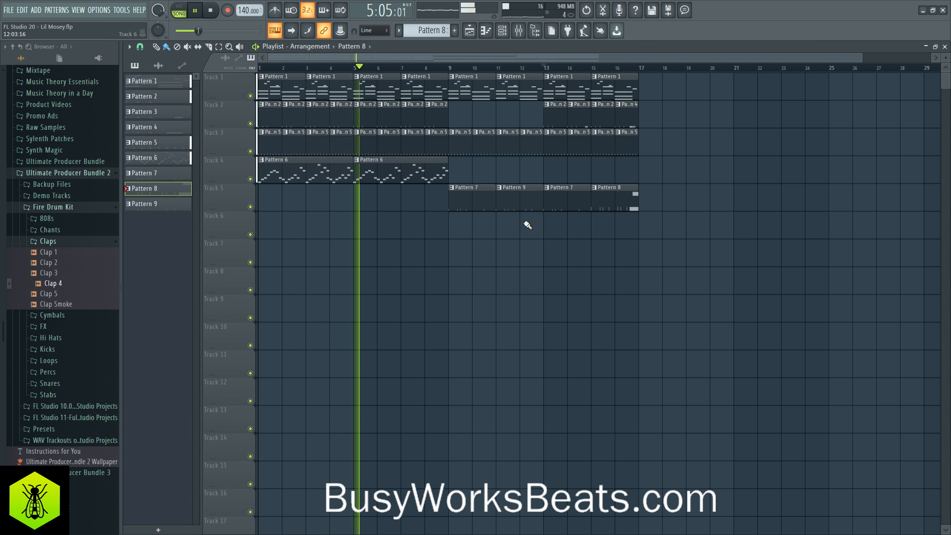
key("ctrl+s")
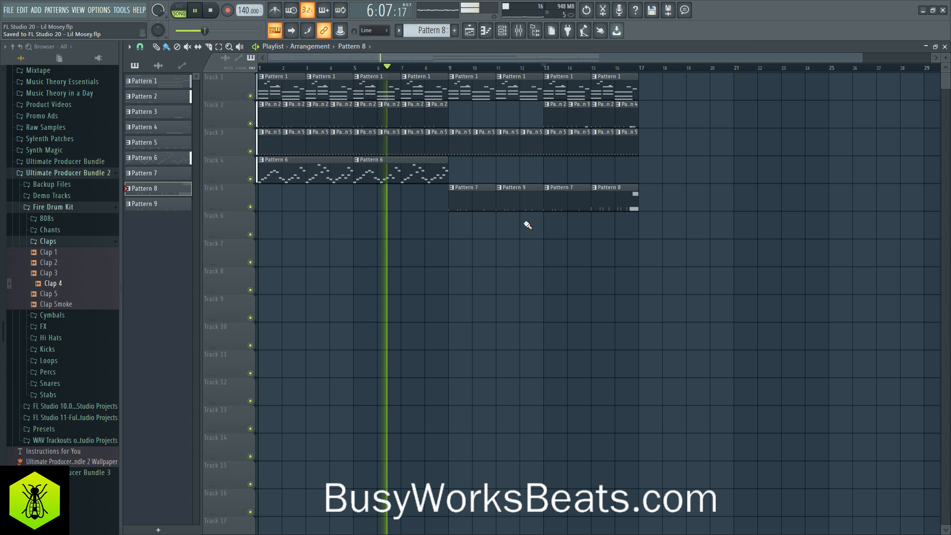
- Switch the channel rack to the empty Pattern 10 and return to the playlist
left_click(502, 34)
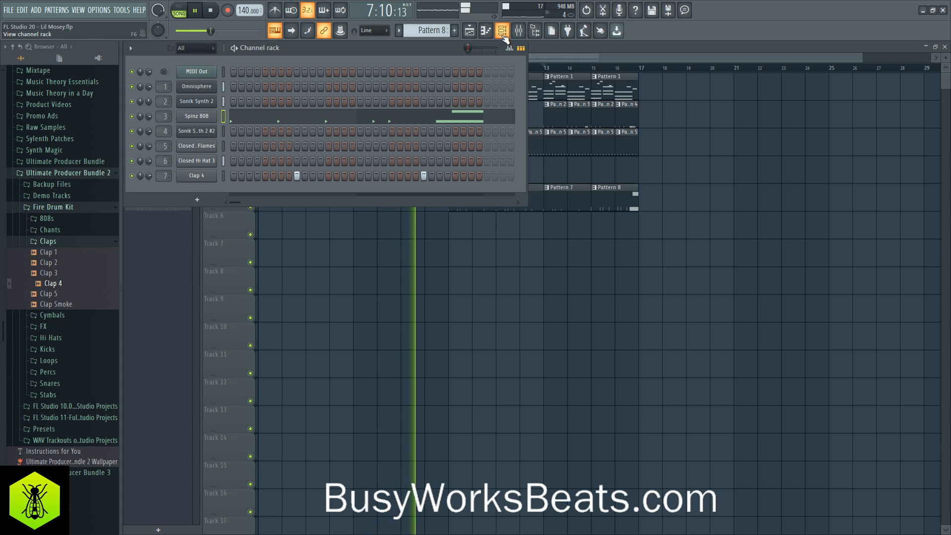
scroll(450, 32, "up", 2)
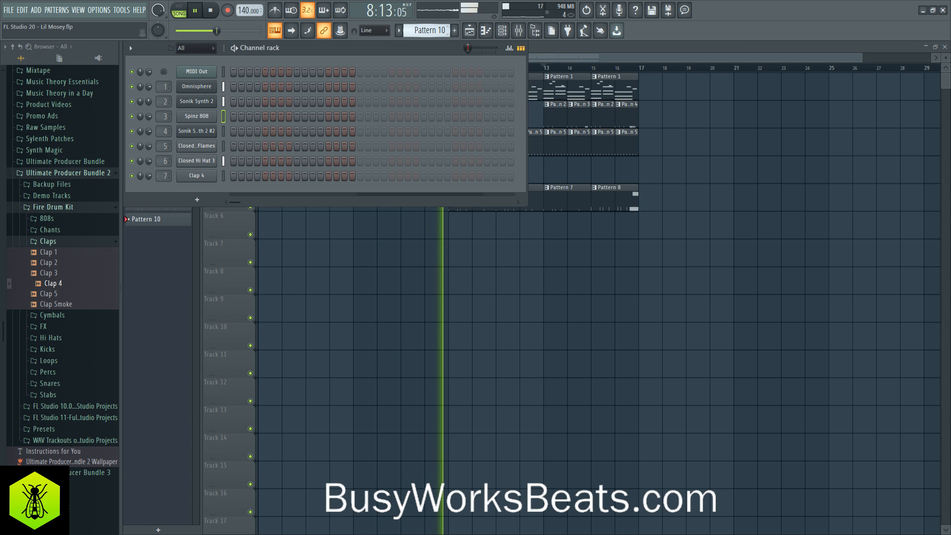
right_click(385, 255)
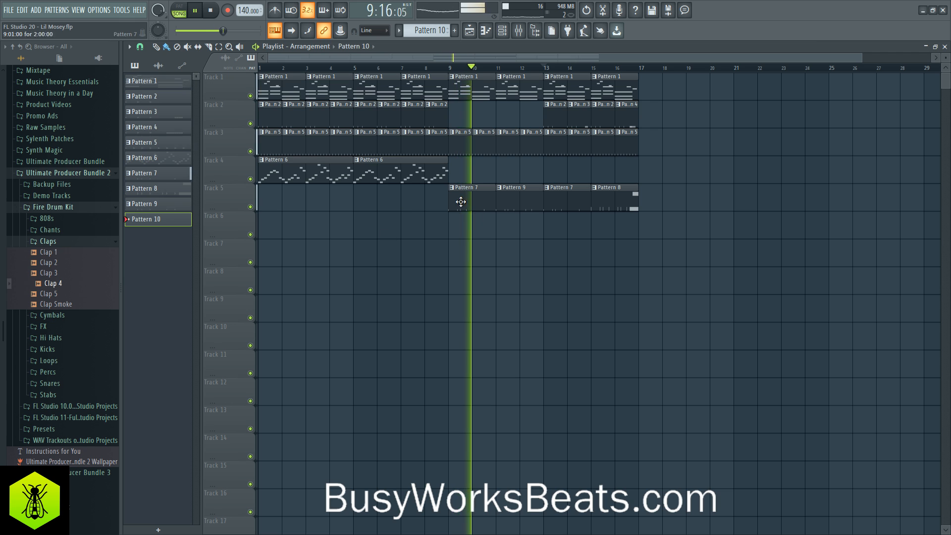
- Copy the two Pattern 6 clips on Track 4 to bars 9 and 13, and fill the Track 2 gap in bars 9 to 12 with copied clips
mouse_move(452, 173)
left_mouse_down()
mouse_move(342, 174)
mouse_move(496, 164)
left_mouse_up()
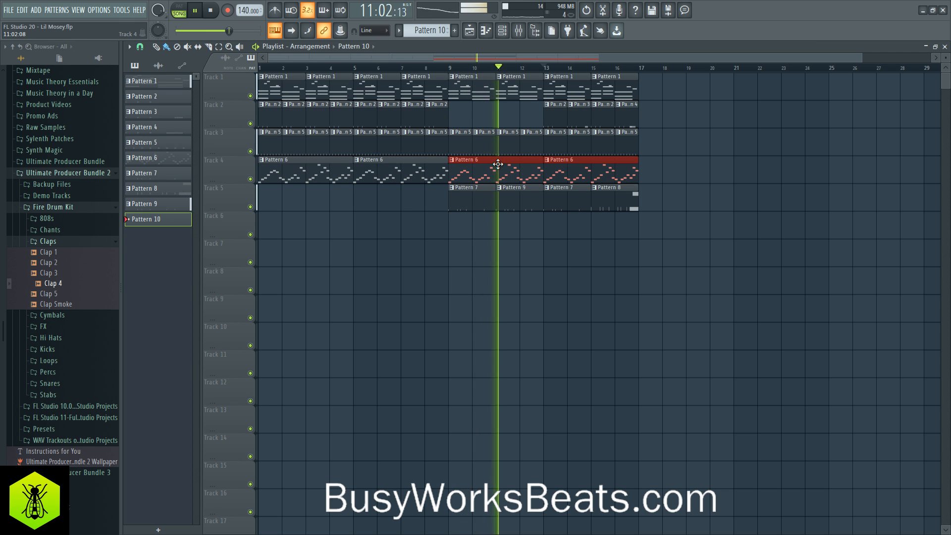
left_click_drag(546, 110, 567, 116)
mouse_move(456, 116)
left_mouse_down()
mouse_move(366, 118)
mouse_move(473, 118)
mouse_move(457, 119)
left_mouse_up()
left_click(668, 229, "ctrl")
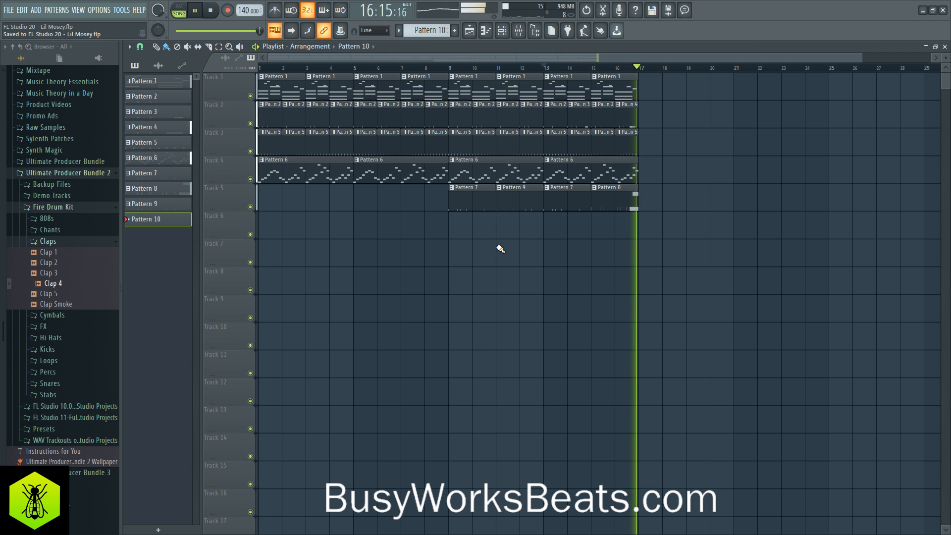
- Save the project and save a new version as FL Studio 20 - Lil Mosey_2.flp
key("ctrl+s")
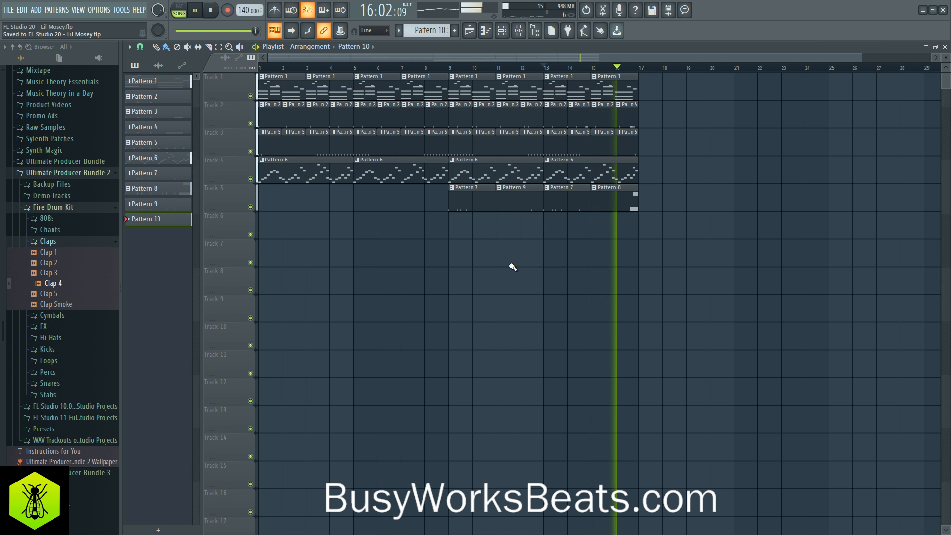
key("F6")
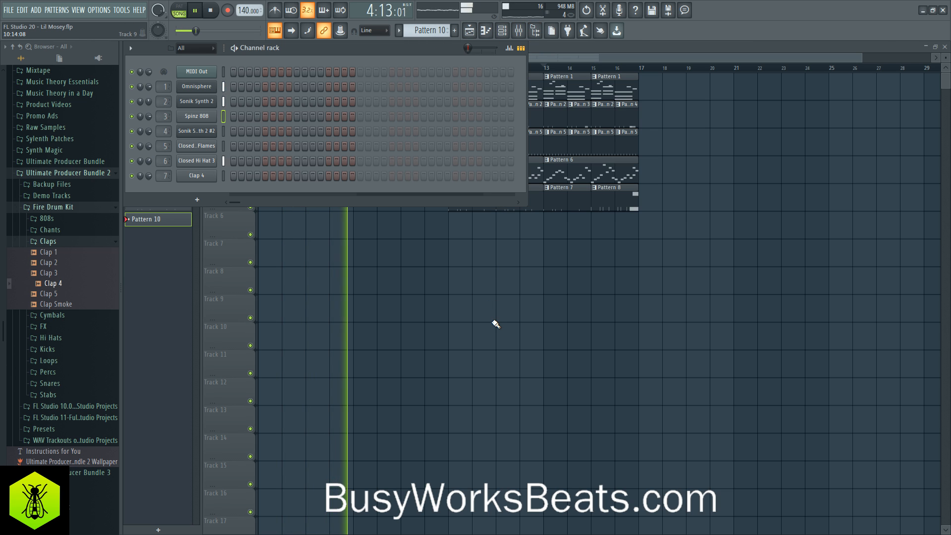
key("F6")
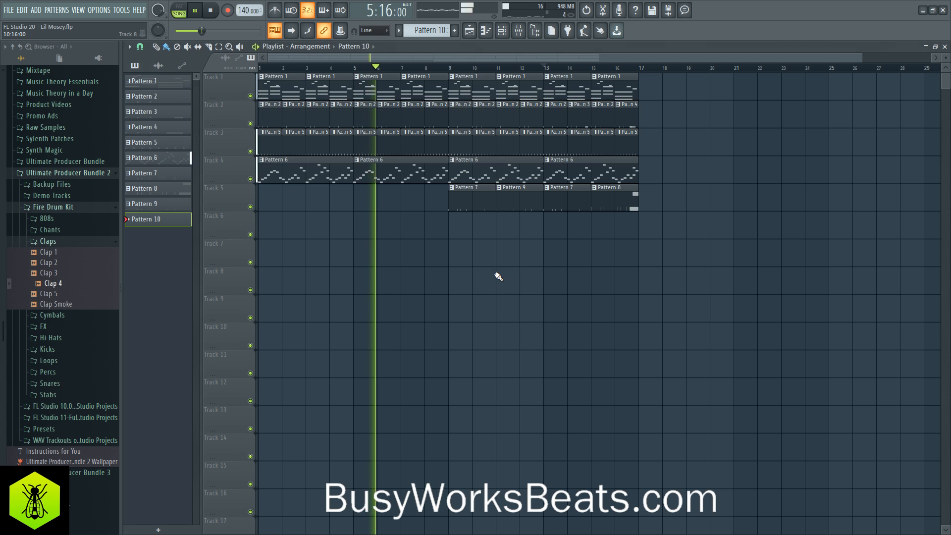
key("ctrl+s")
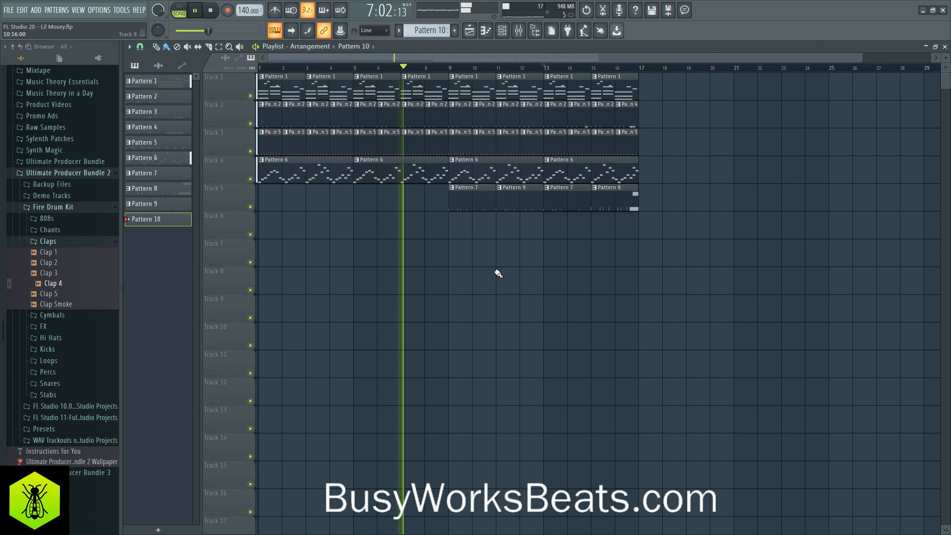
key("ctrl+n")
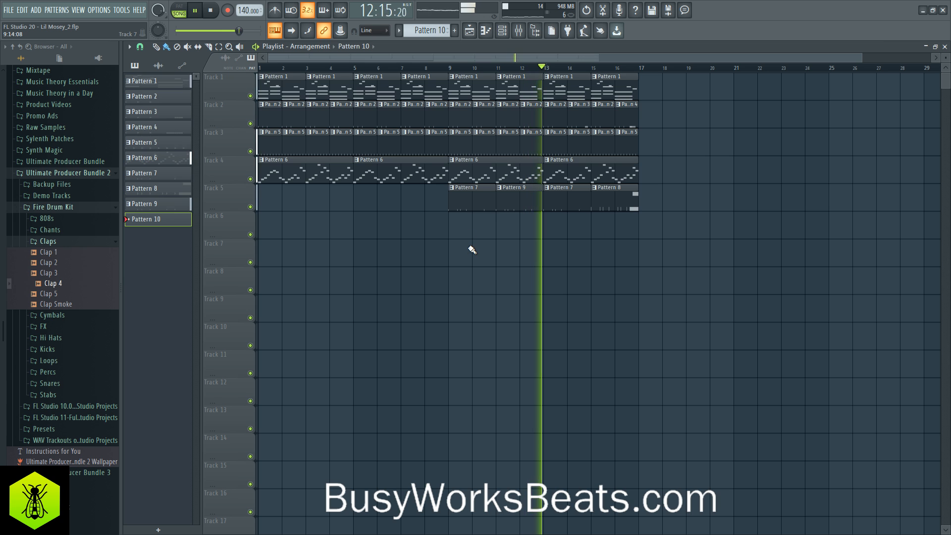
- Load Altiverb 7 with the Teldex Berlin space in the first effect slot of mixer Insert 100 and stop playback
left_click(519, 31)
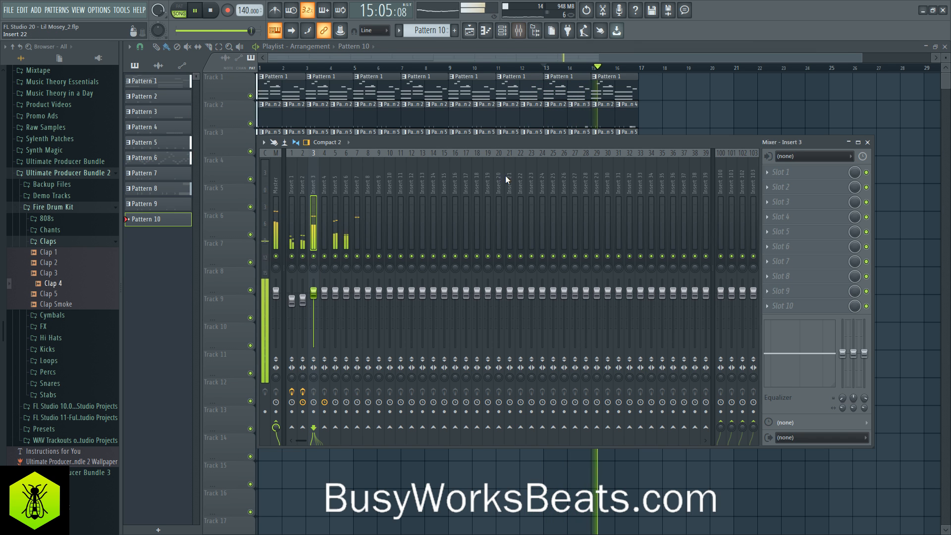
left_click(773, 181)
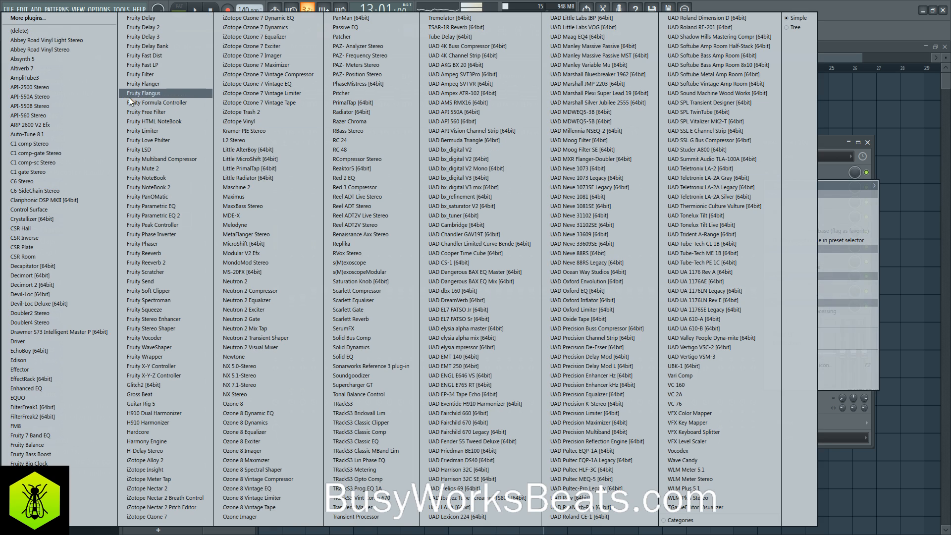
left_click(94, 70)
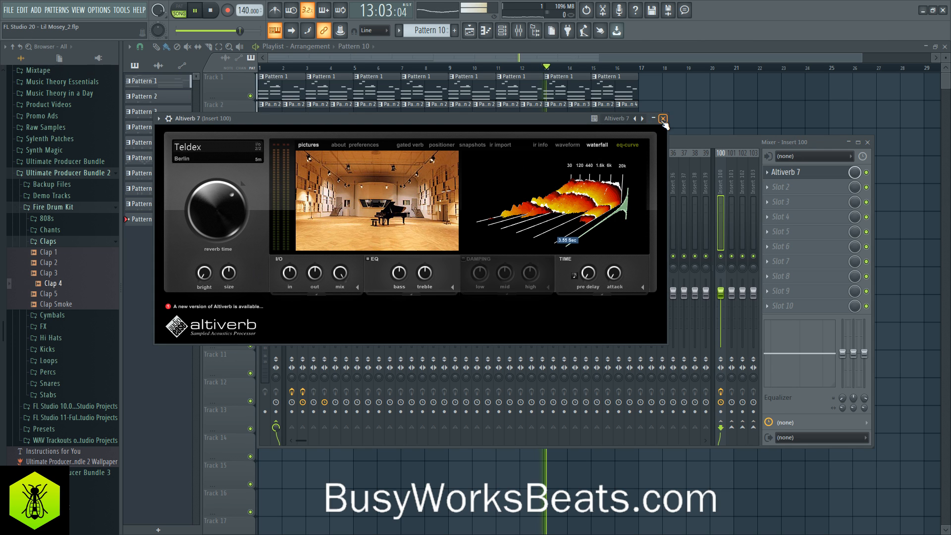
left_click(800, 177)
left_click(800, 178)
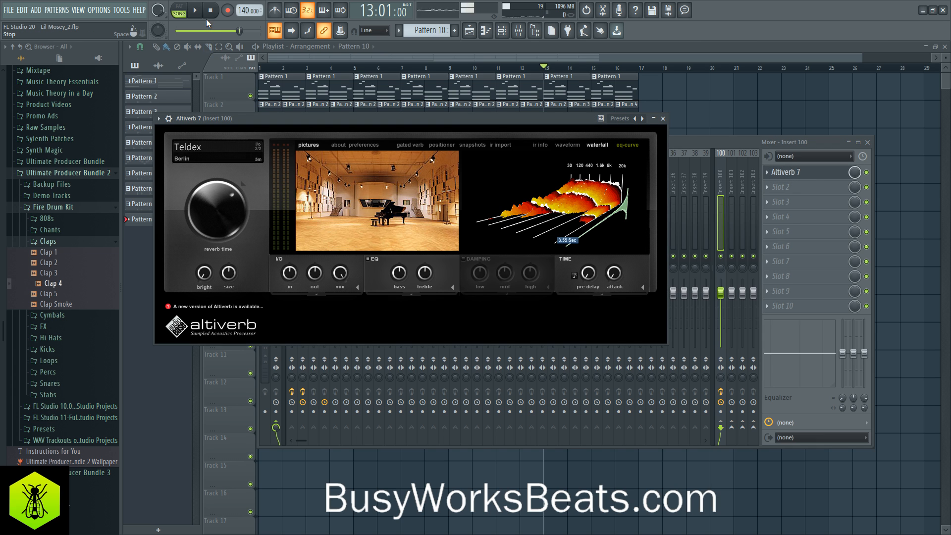
- Start song playback and load the L480 "3 medium hall" impulse response from Altiverb's favorites on Insert 100
key("space")
left_click(240, 153)
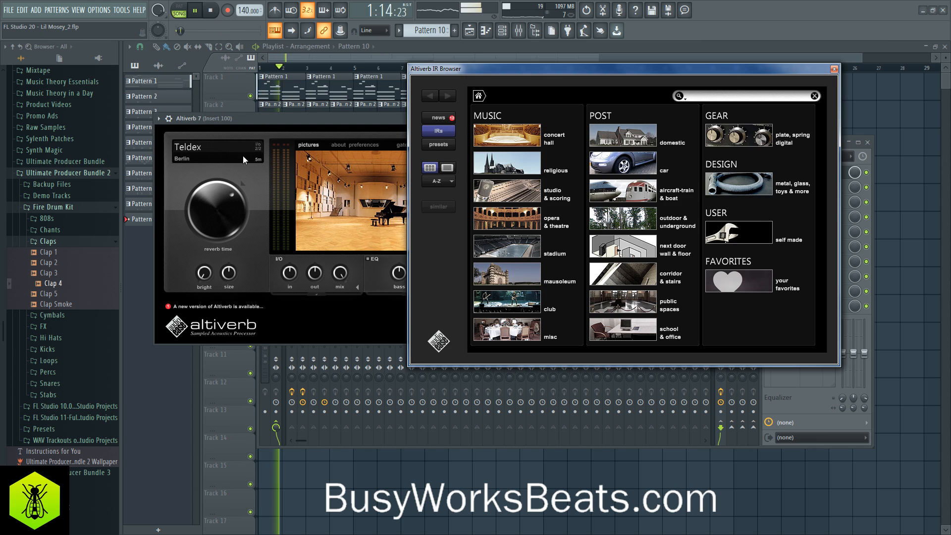
left_click(750, 272)
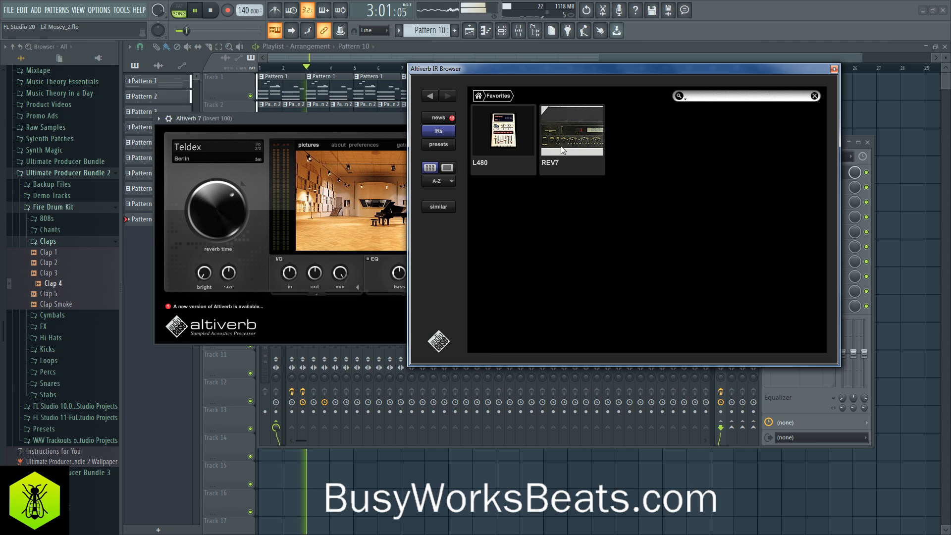
left_click(527, 156)
left_click(532, 207)
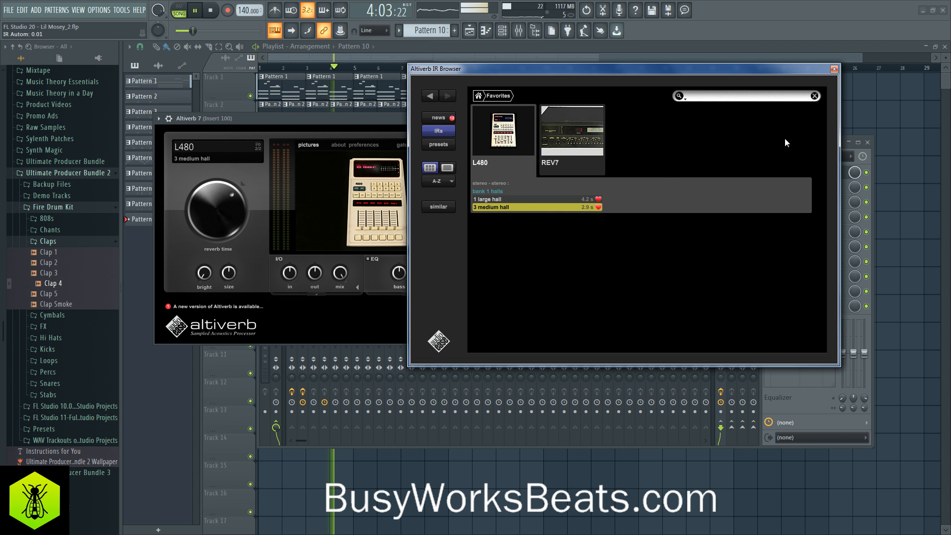
left_click(834, 70)
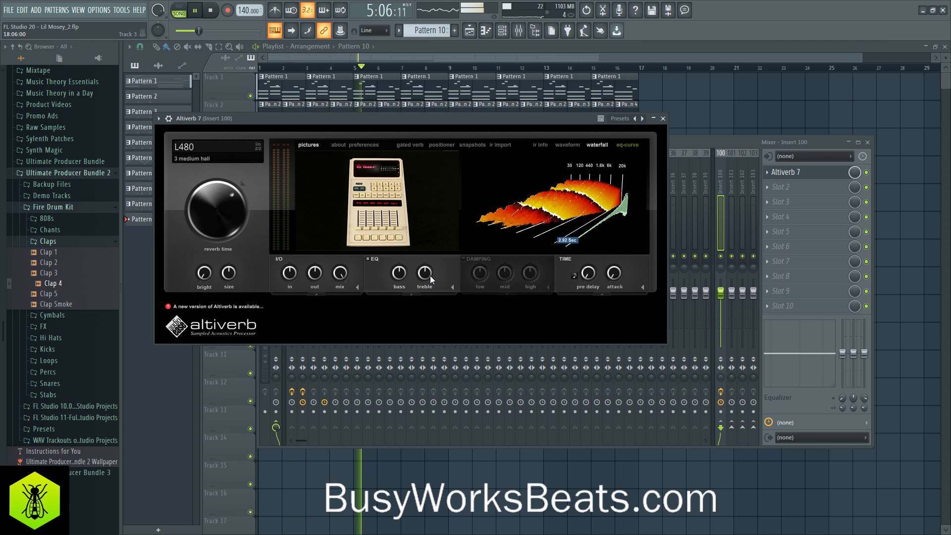
- Lower Altiverb's EQ treble to -4.6 dB, increase its pre-delay, and close the plugin window
left_click_drag(430, 276, 430, 295)
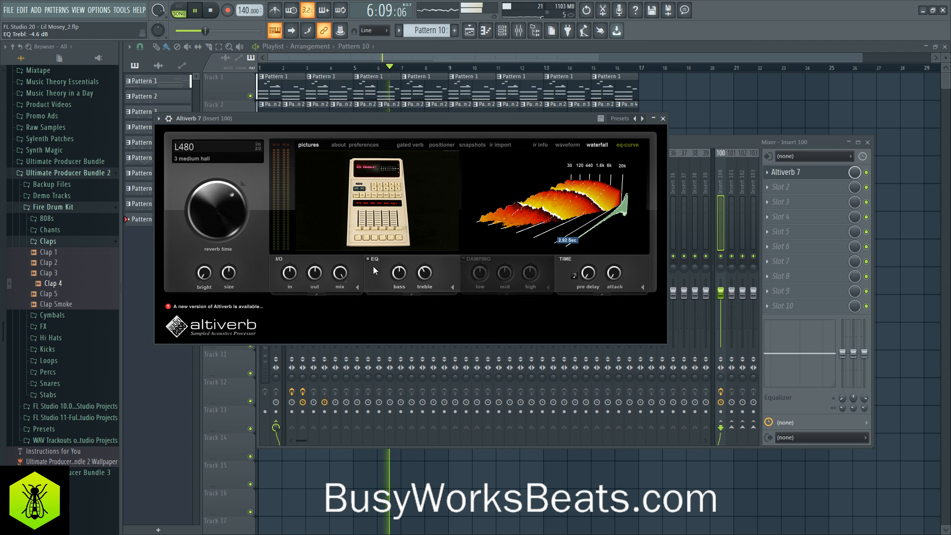
left_click_drag(587, 273, 584, 242)
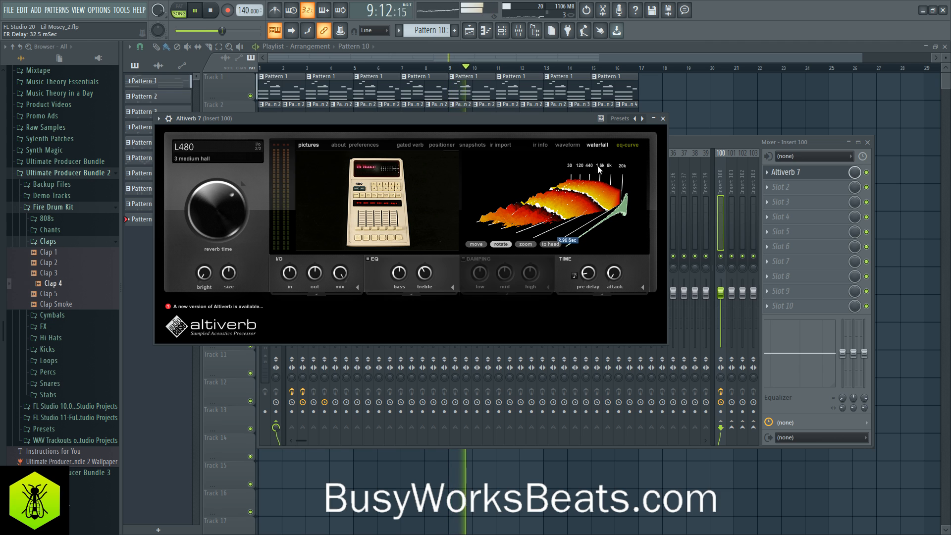
left_click(663, 119)
- Restart playback with Insert 1 soloed and raise the send levels from Insert 1 and Insert 2 to Insert 100
left_click(292, 193)
key("space")
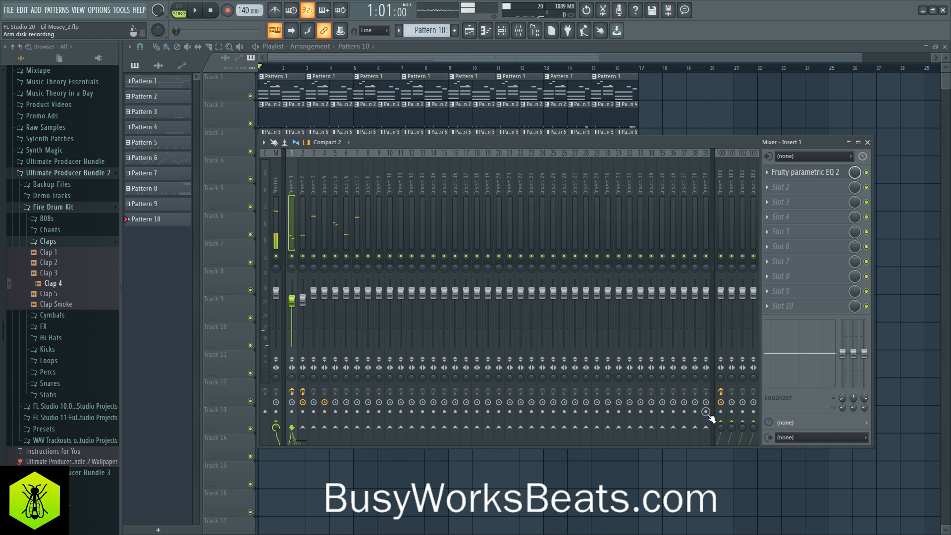
key("space")
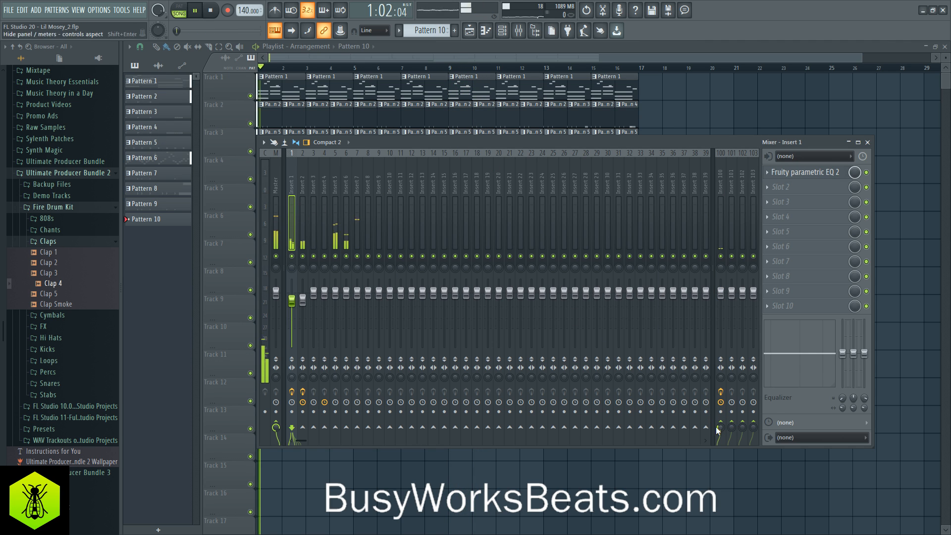
right_click(291, 256)
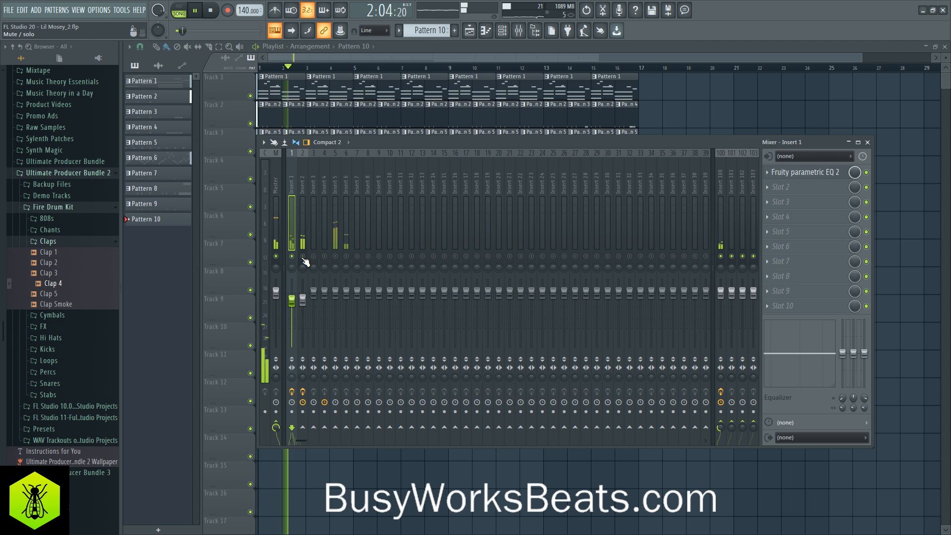
left_click(303, 191)
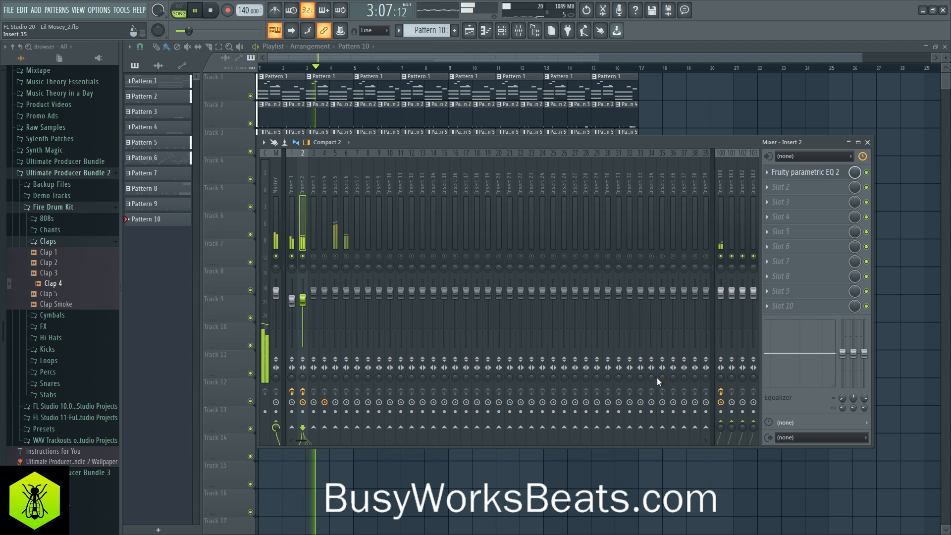
left_click_drag(720, 428, 720, 406)
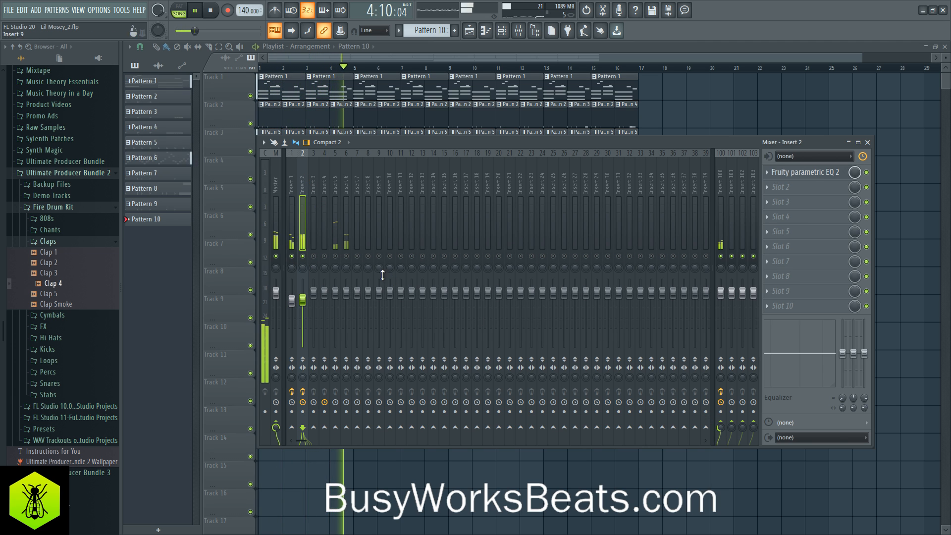
- Unsolo the mixer tracks and check the Insert 100 sends of Insert 1 and Insert 2 in the full mix
right_click(347, 256)
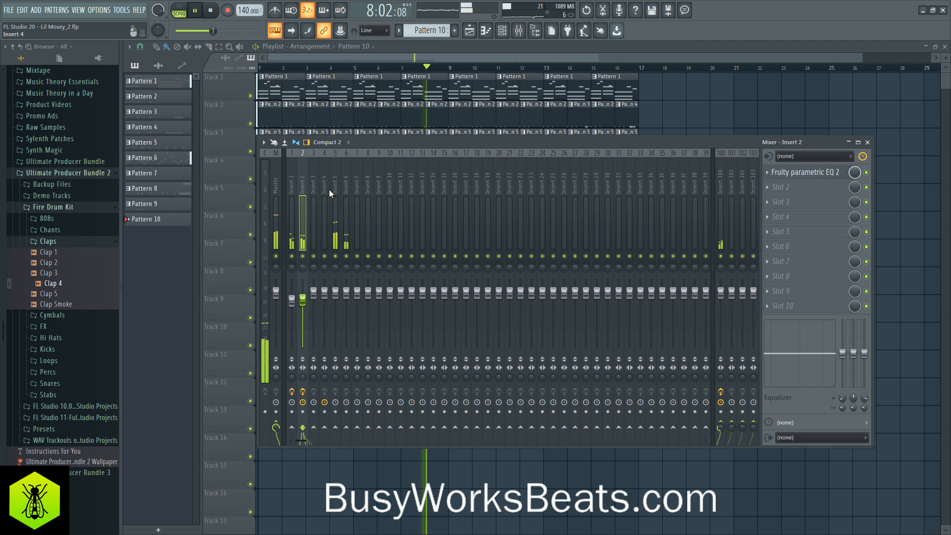
left_click(296, 181)
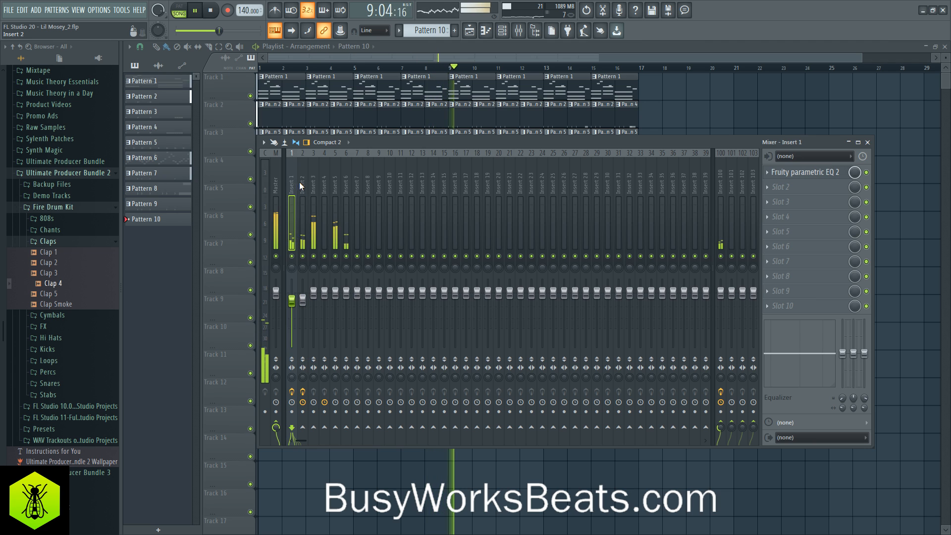
left_click(300, 182)
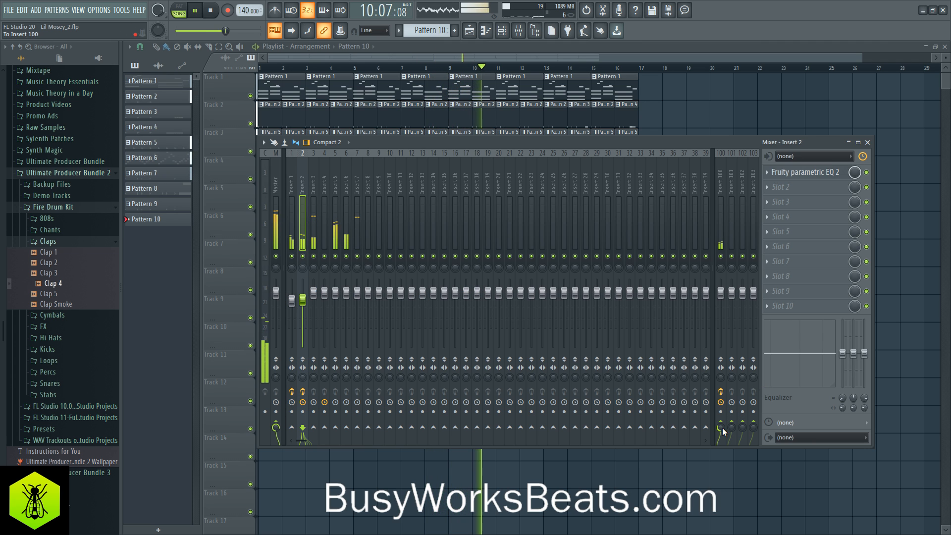
left_click(277, 183)
left_click(291, 182)
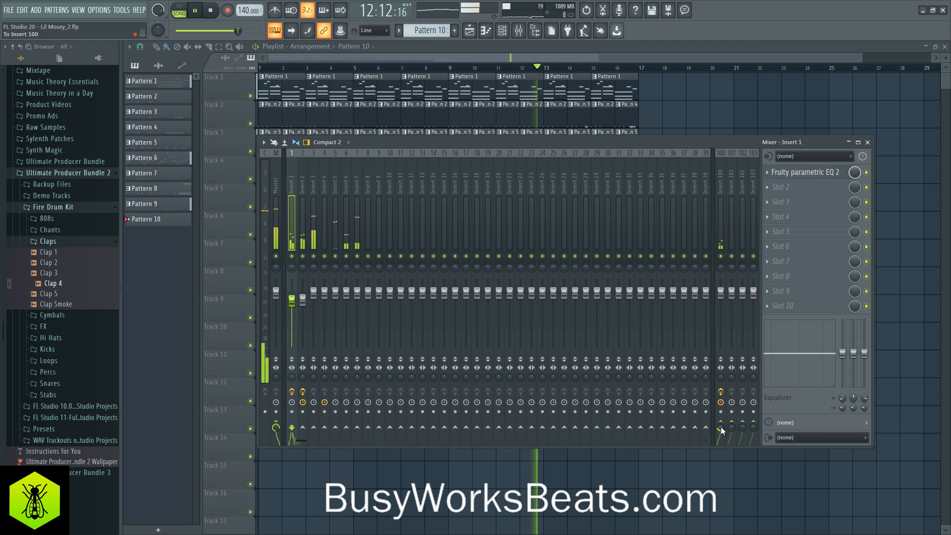
- Close the mixer, save the project, and stop playback of the finished arrangement
key("F9")
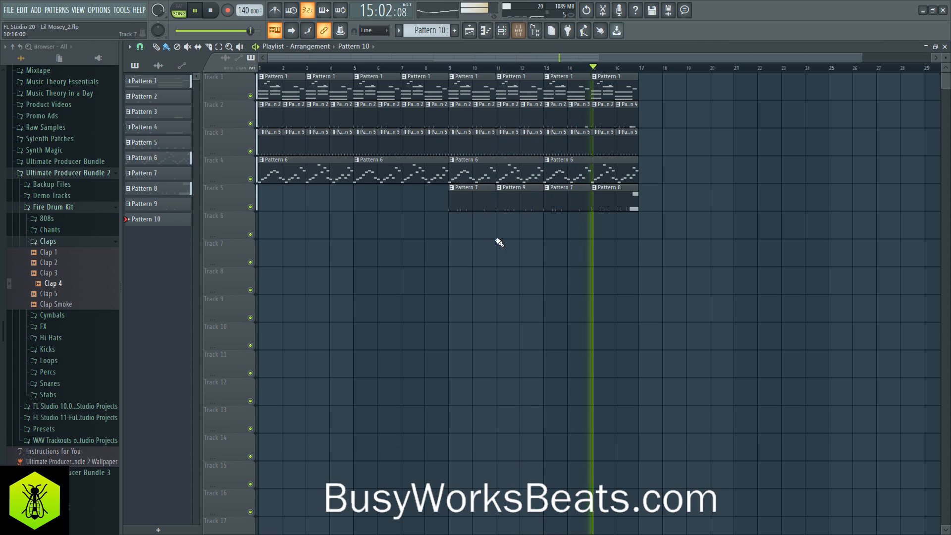
key("ctrl+s")
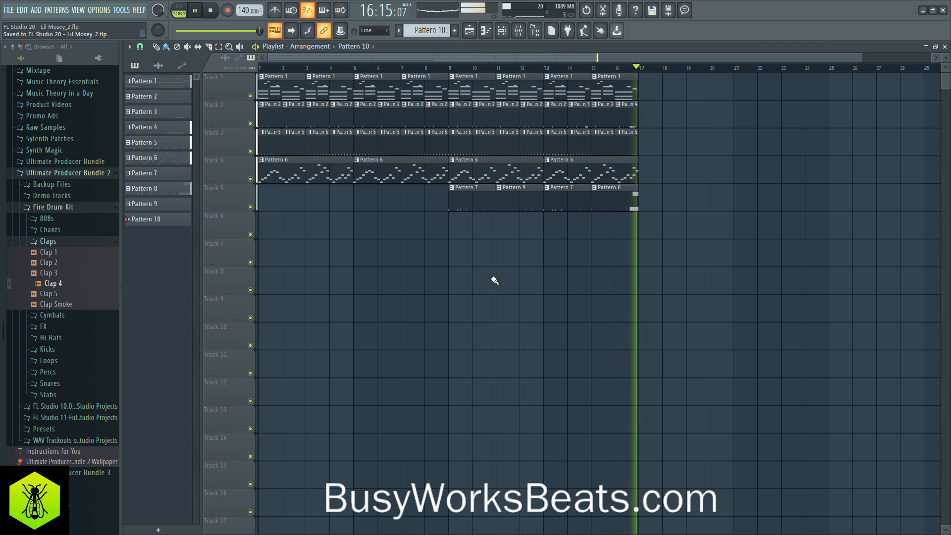
key("space")
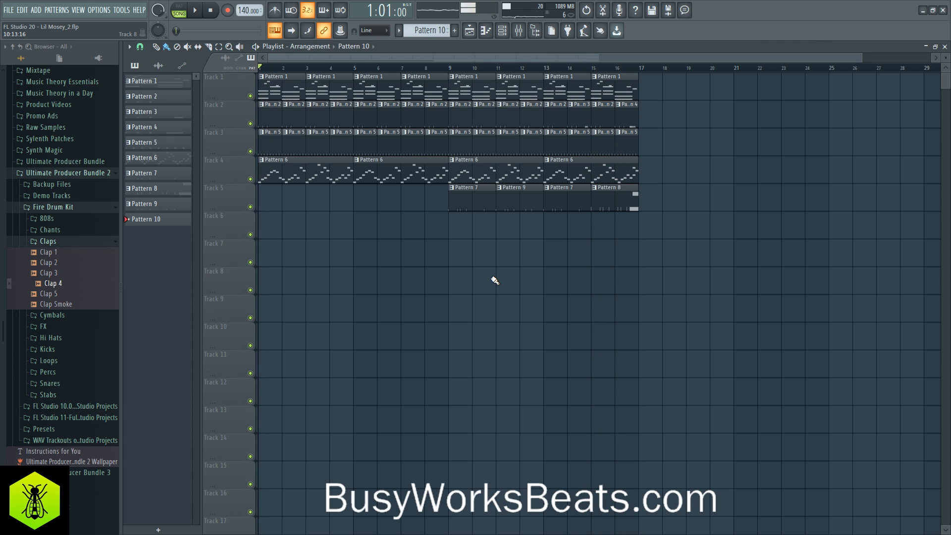